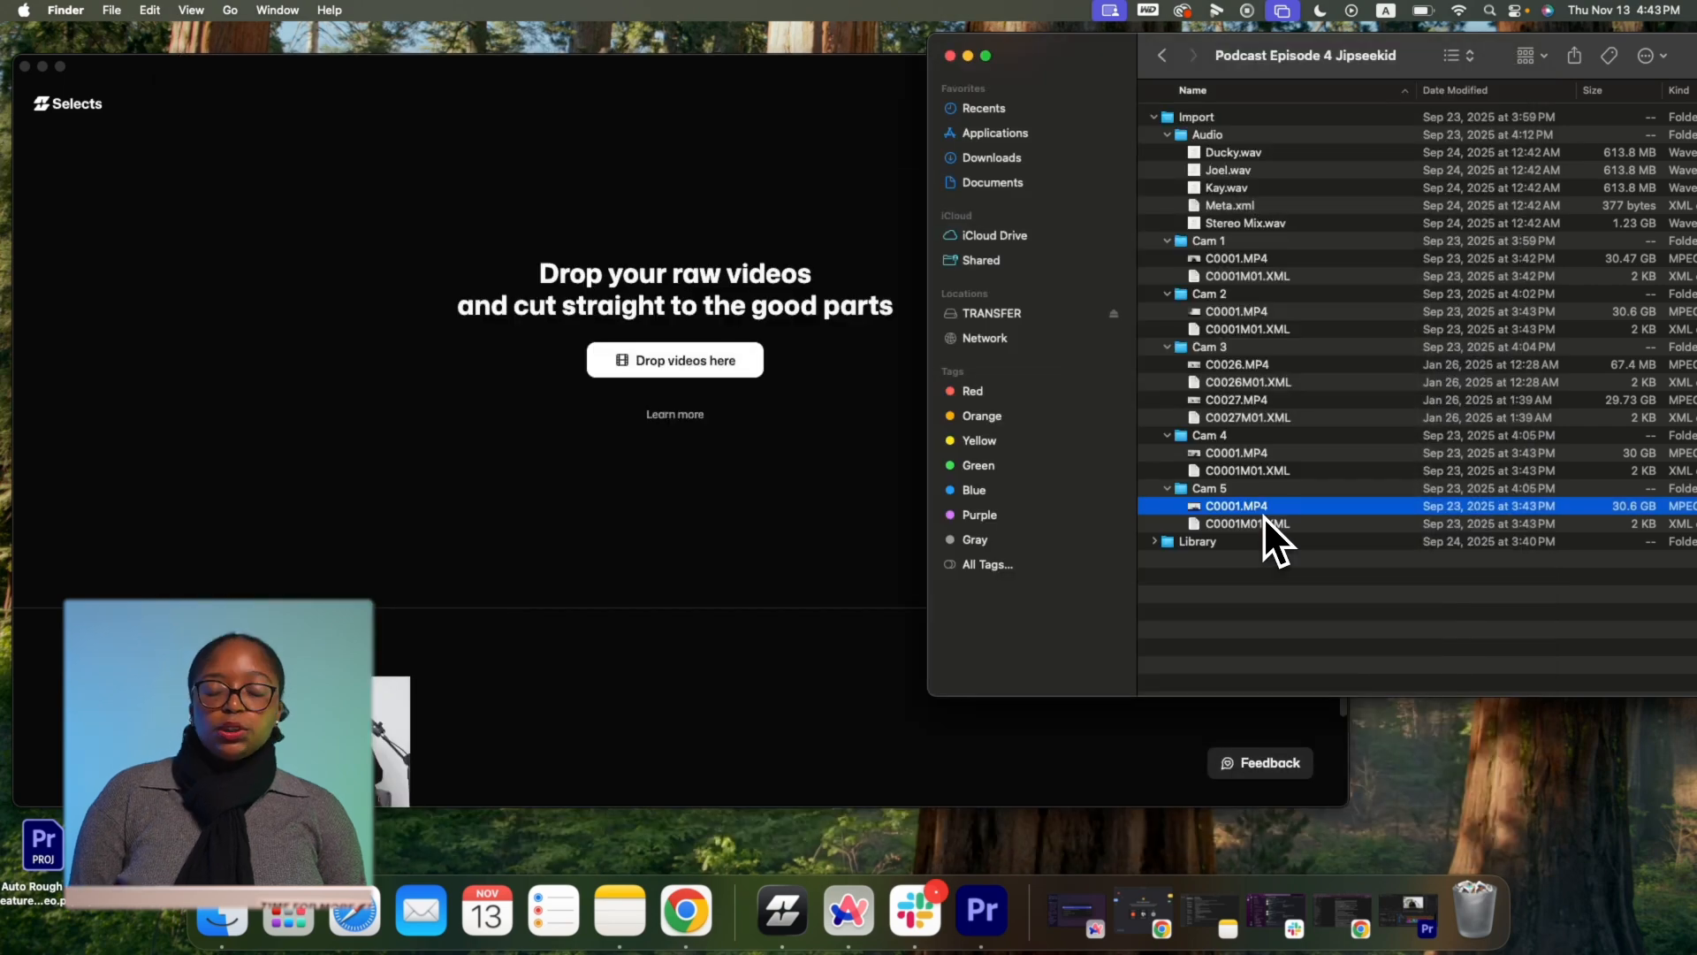
# Drag the Import folder's podcast footage from Finder into Selects.
pyautogui.click(1238, 119)
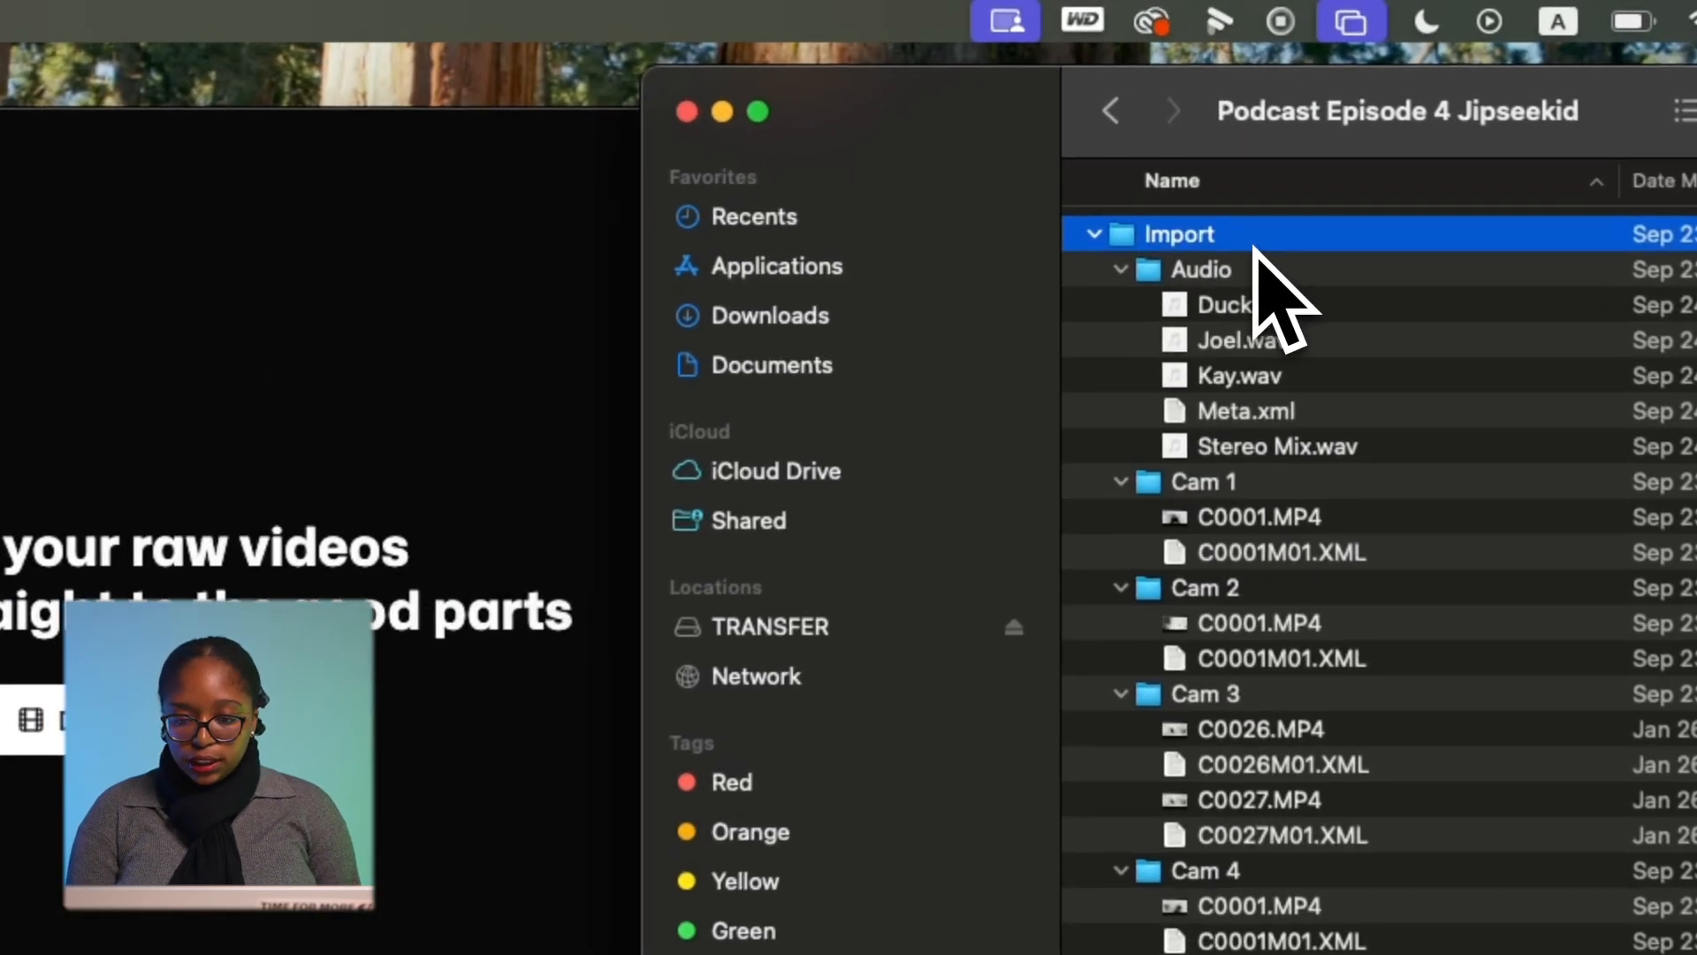
pyautogui.moveTo(1255, 248); pyautogui.dragTo(316, 623)
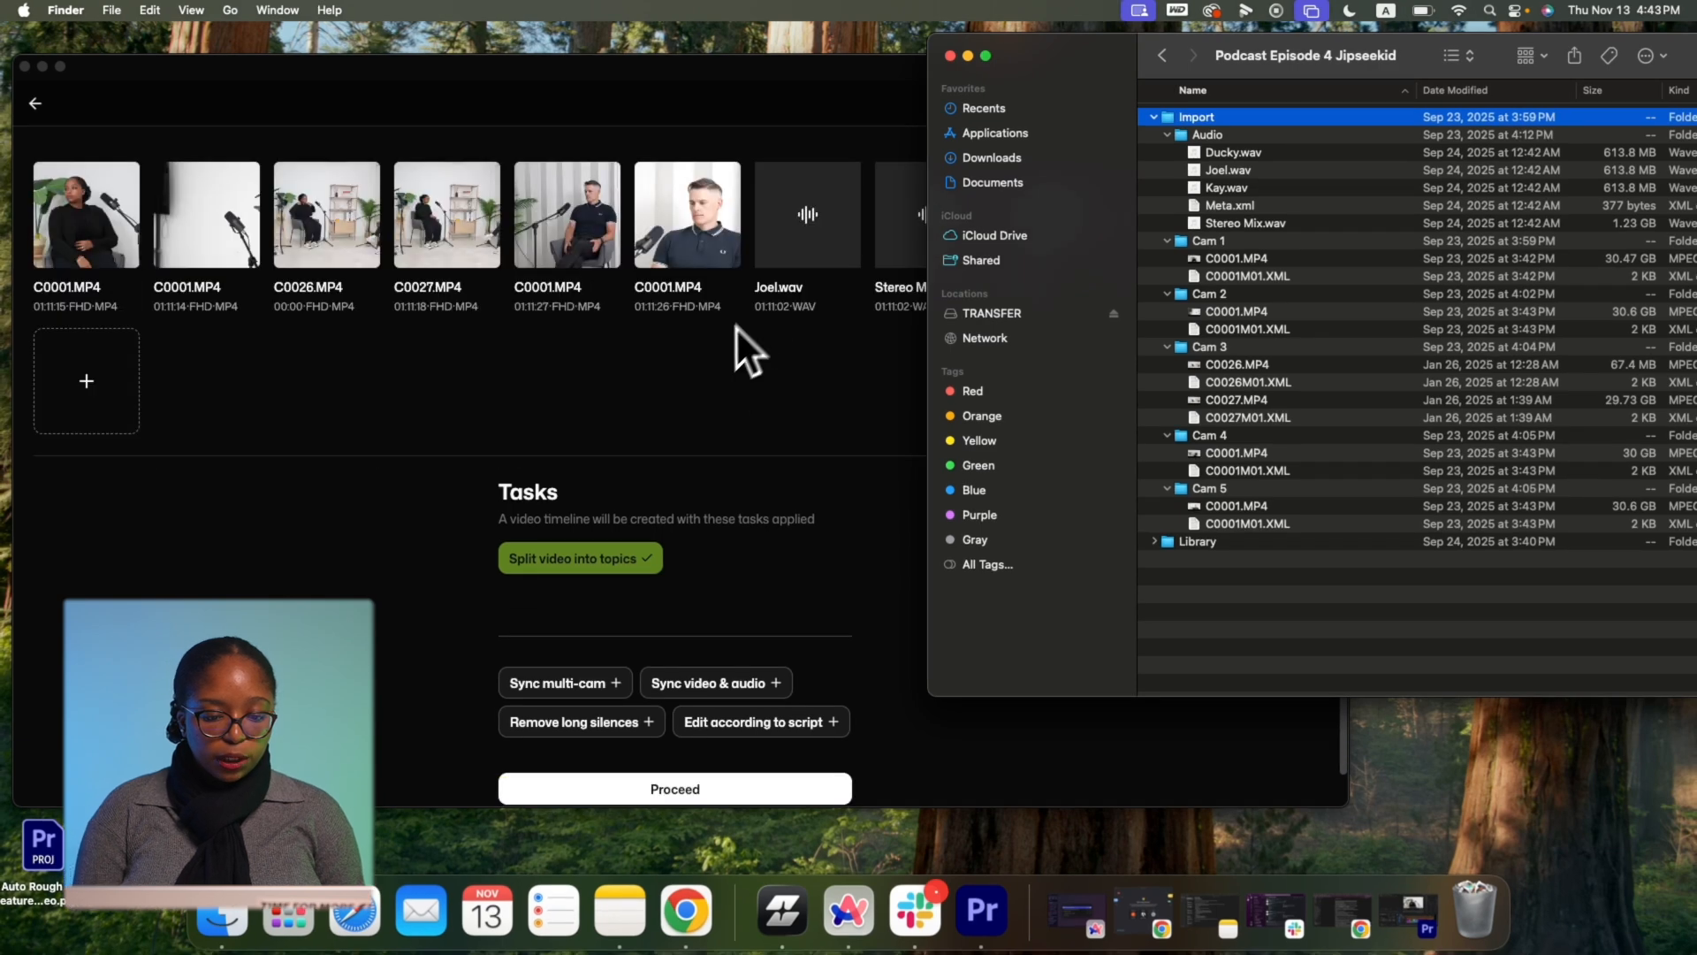
pyautogui.click(773, 423)
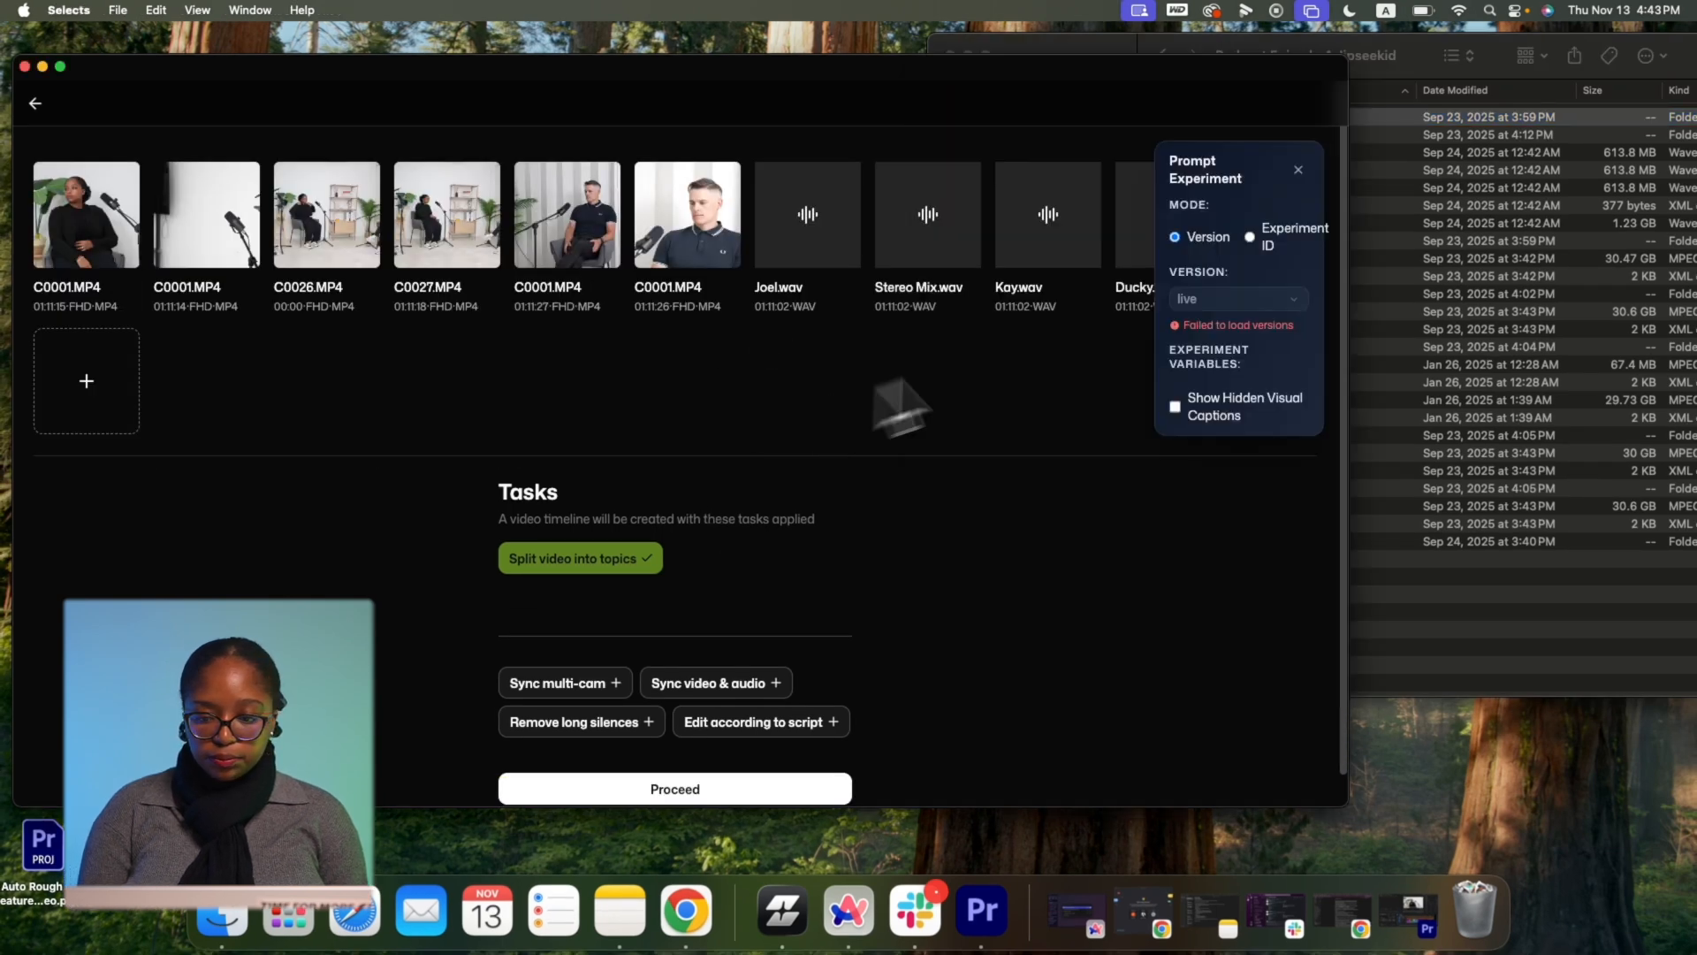
# Add Sync multi-cam and Sync video & audio to the processing tasks and proceed.
pyautogui.click(1299, 170)
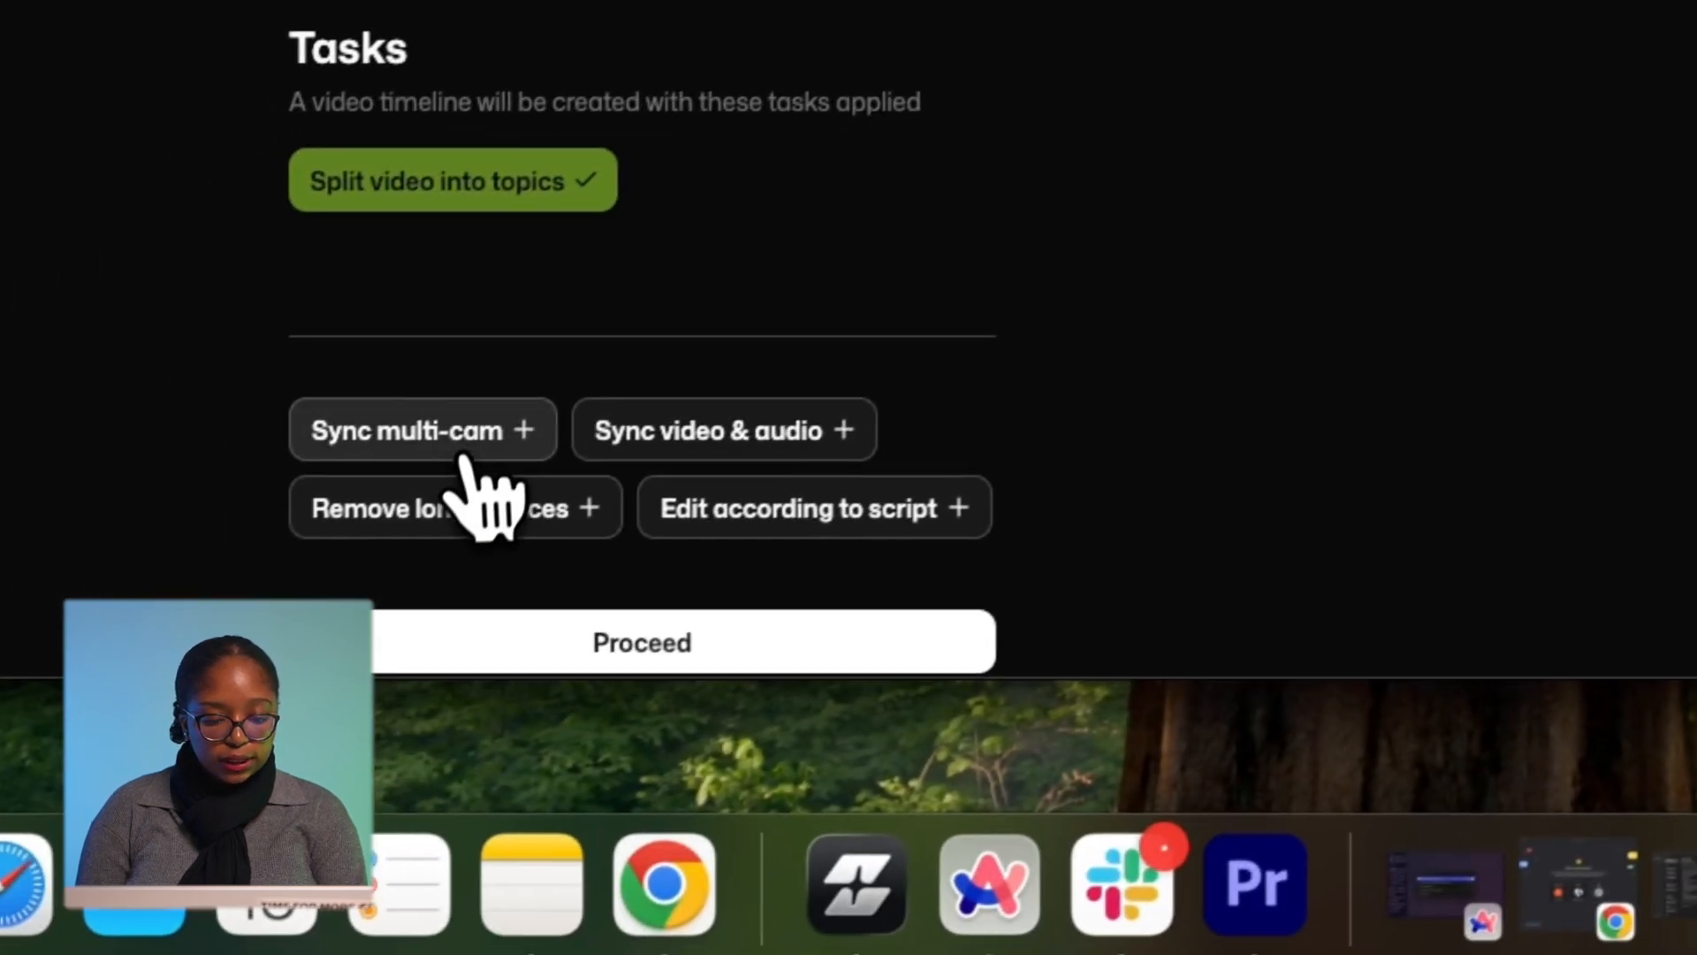
pyautogui.click(469, 433)
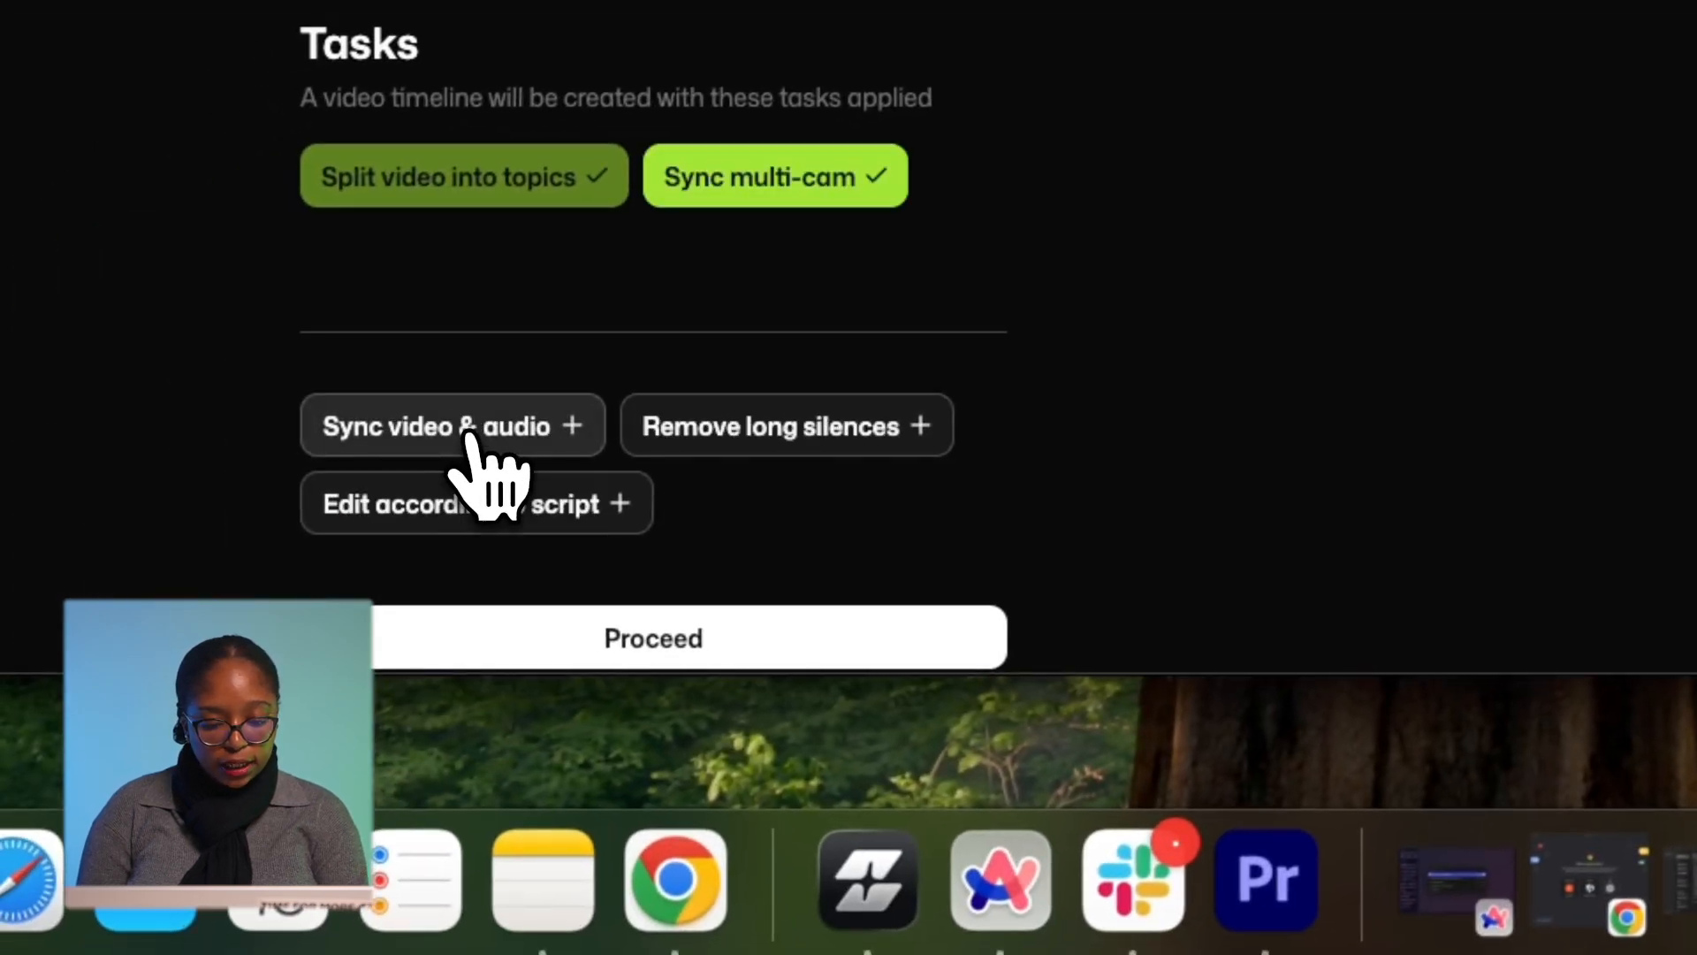
pyautogui.click(530, 427)
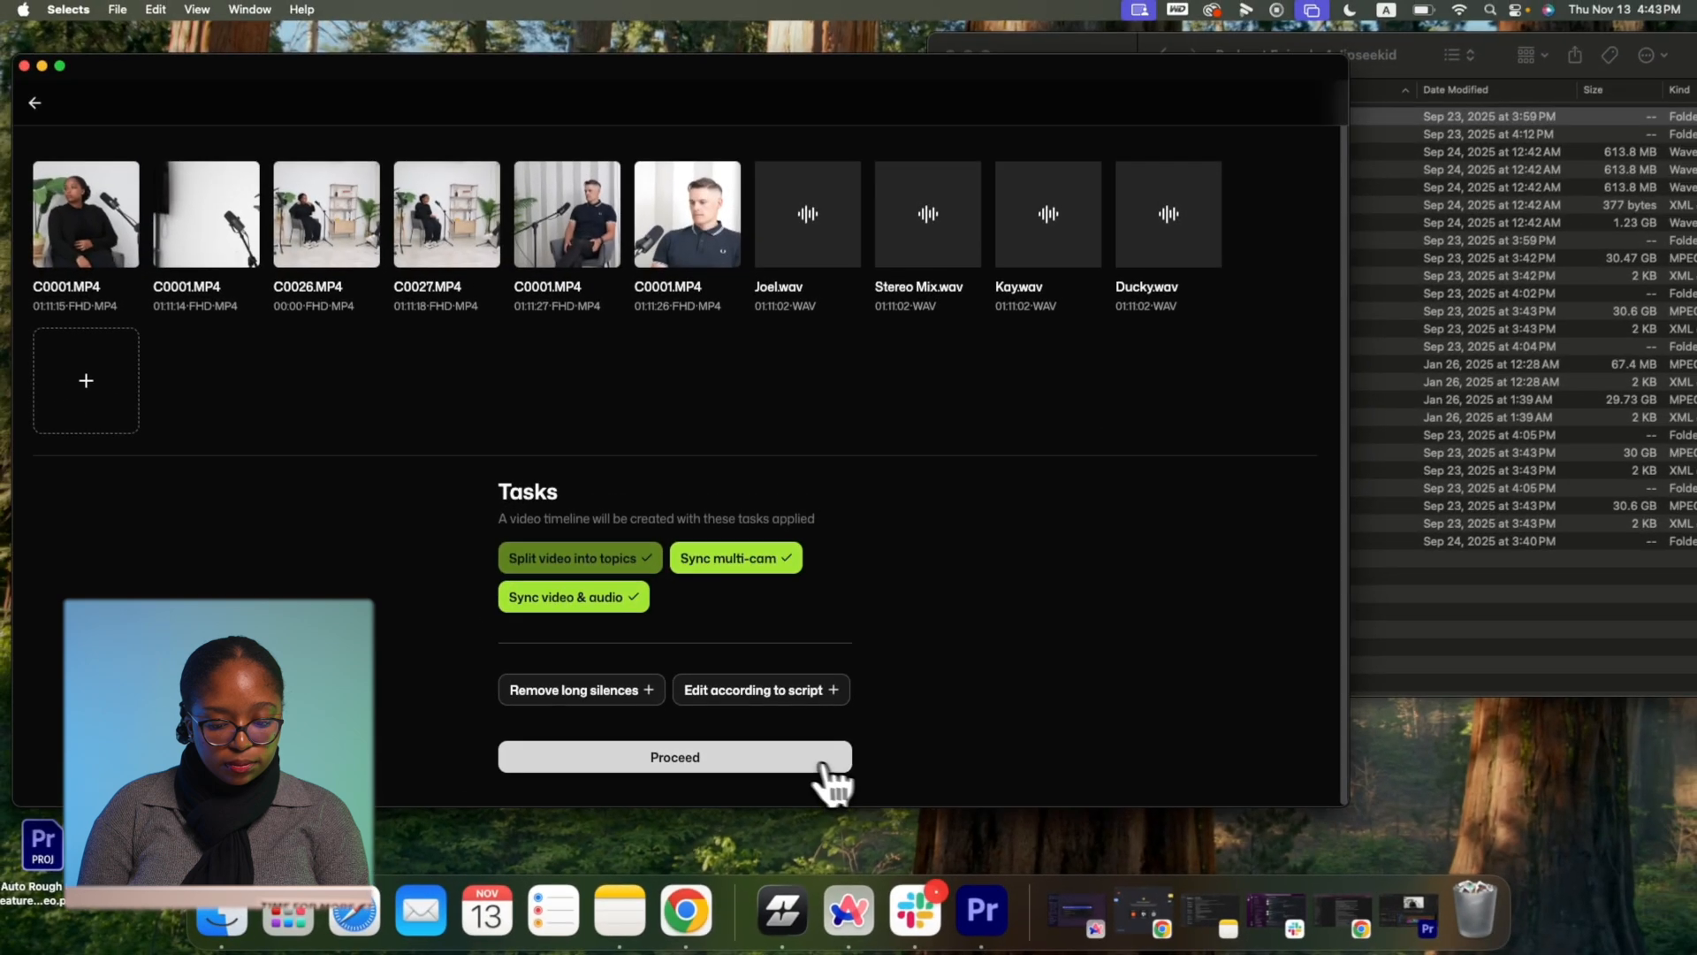
pyautogui.click(822, 766)
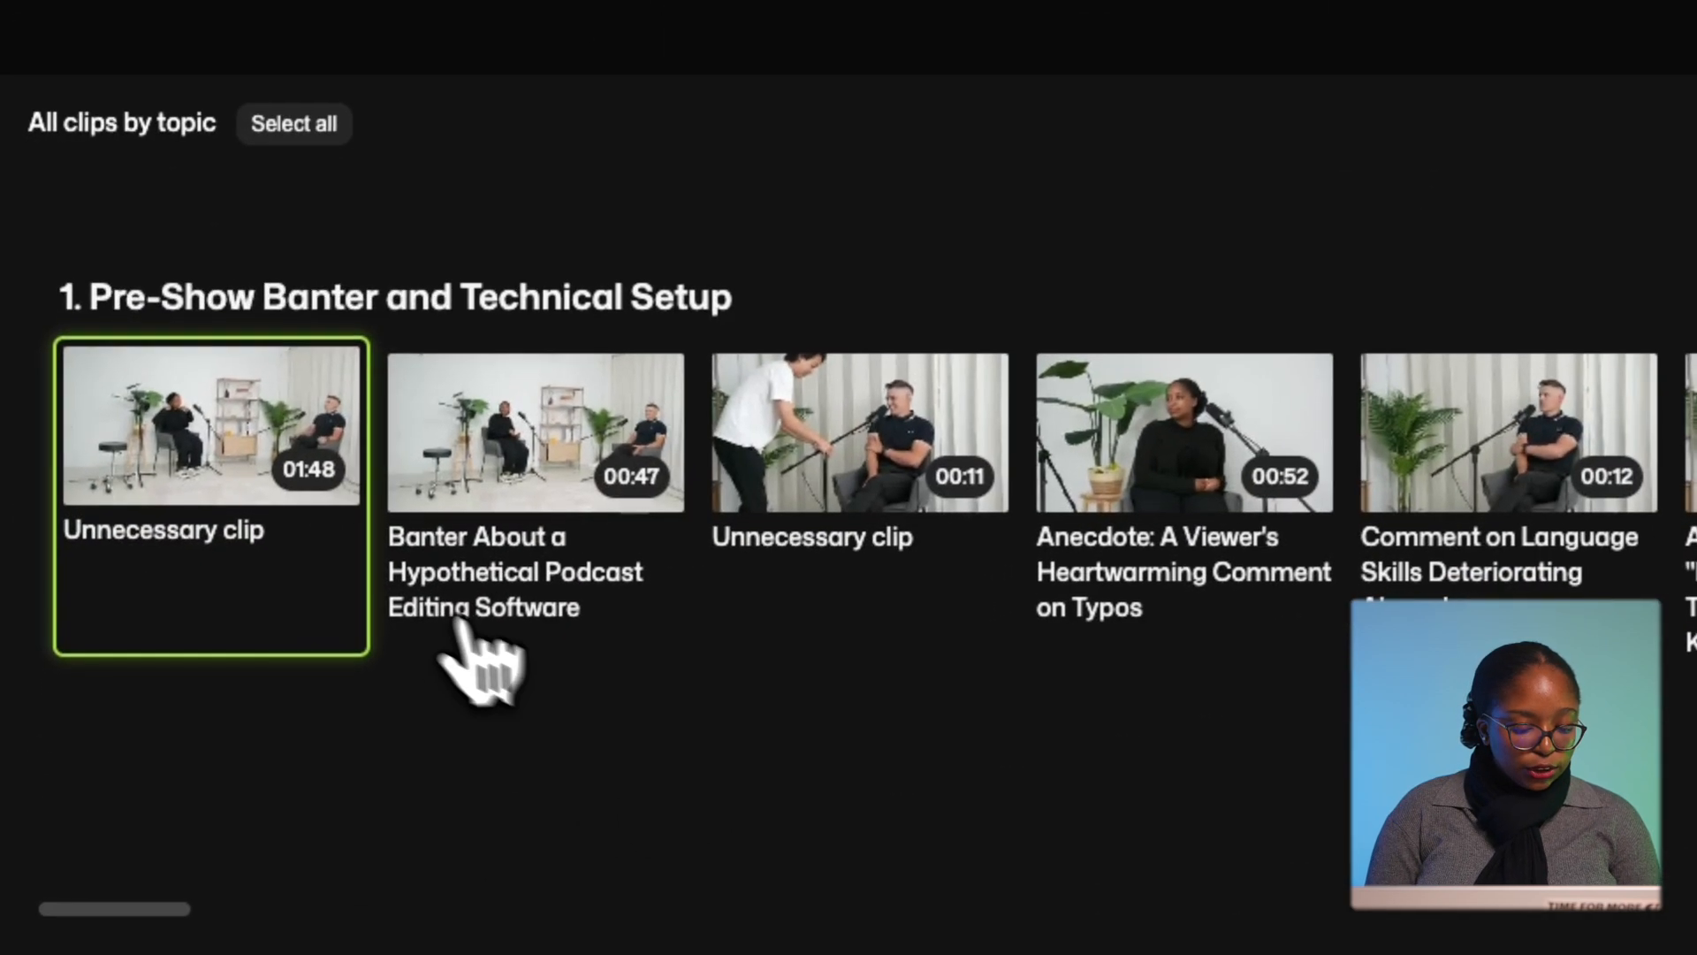
# Browse the Pre-Show Banter and Technical Setup clips, starting from 'Unnecessary clip'.
pyautogui.moveTo(144, 720)
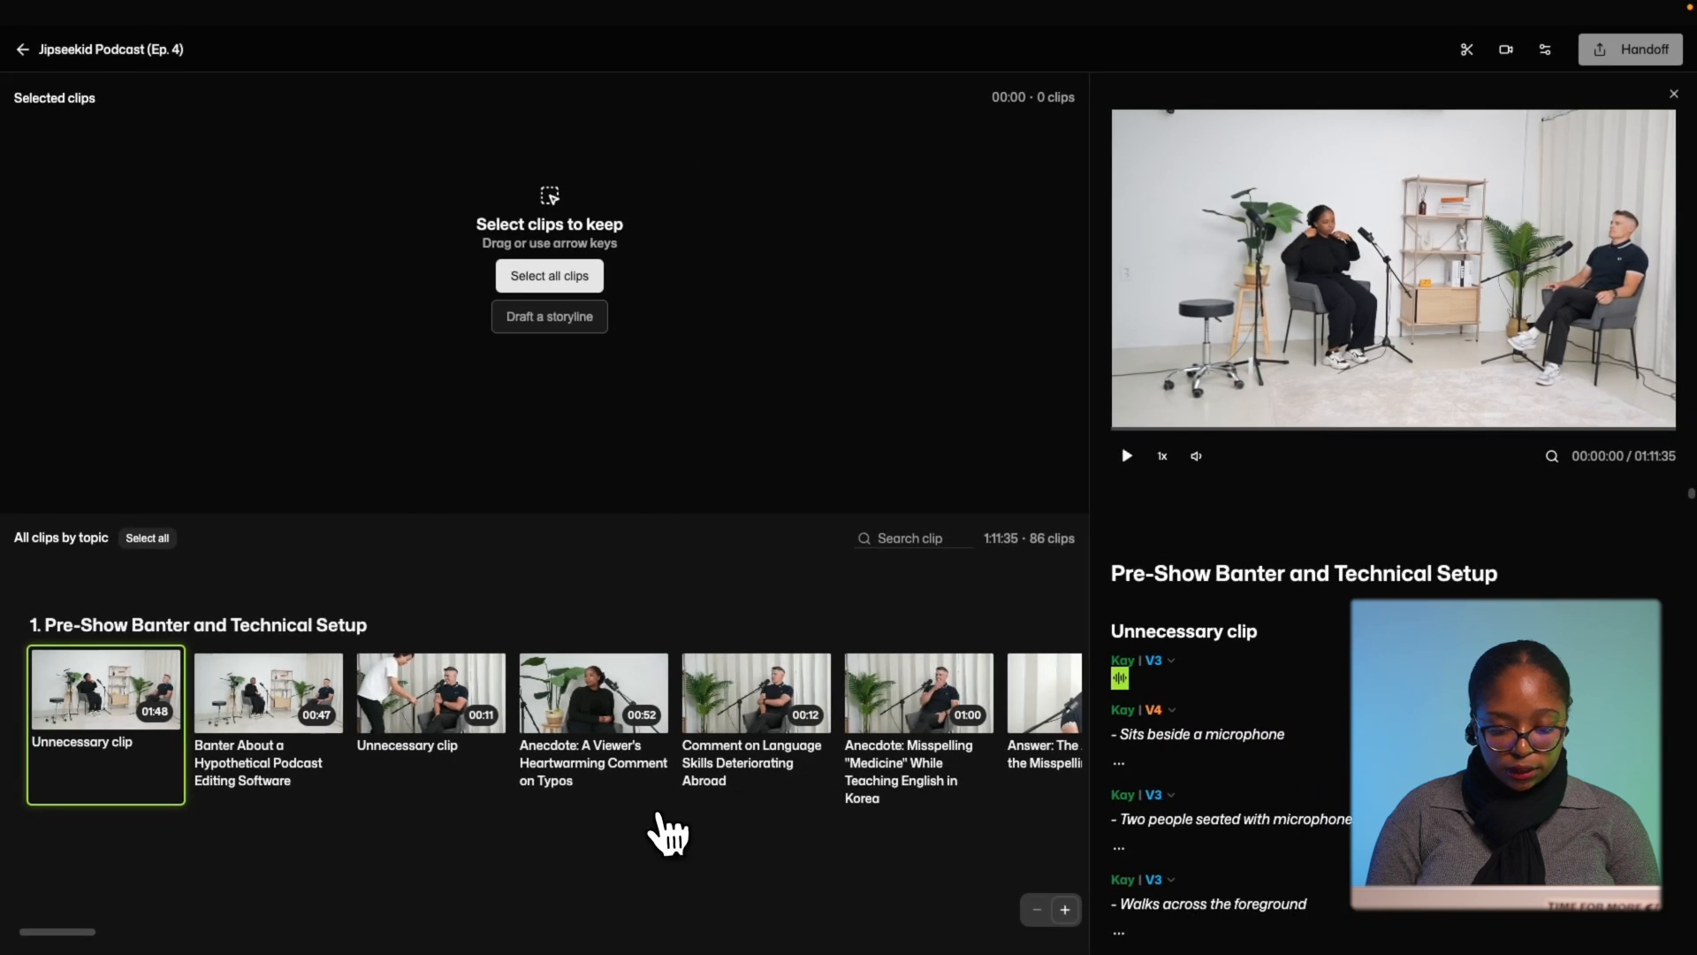
pyautogui.hscroll(15, 707, 760)
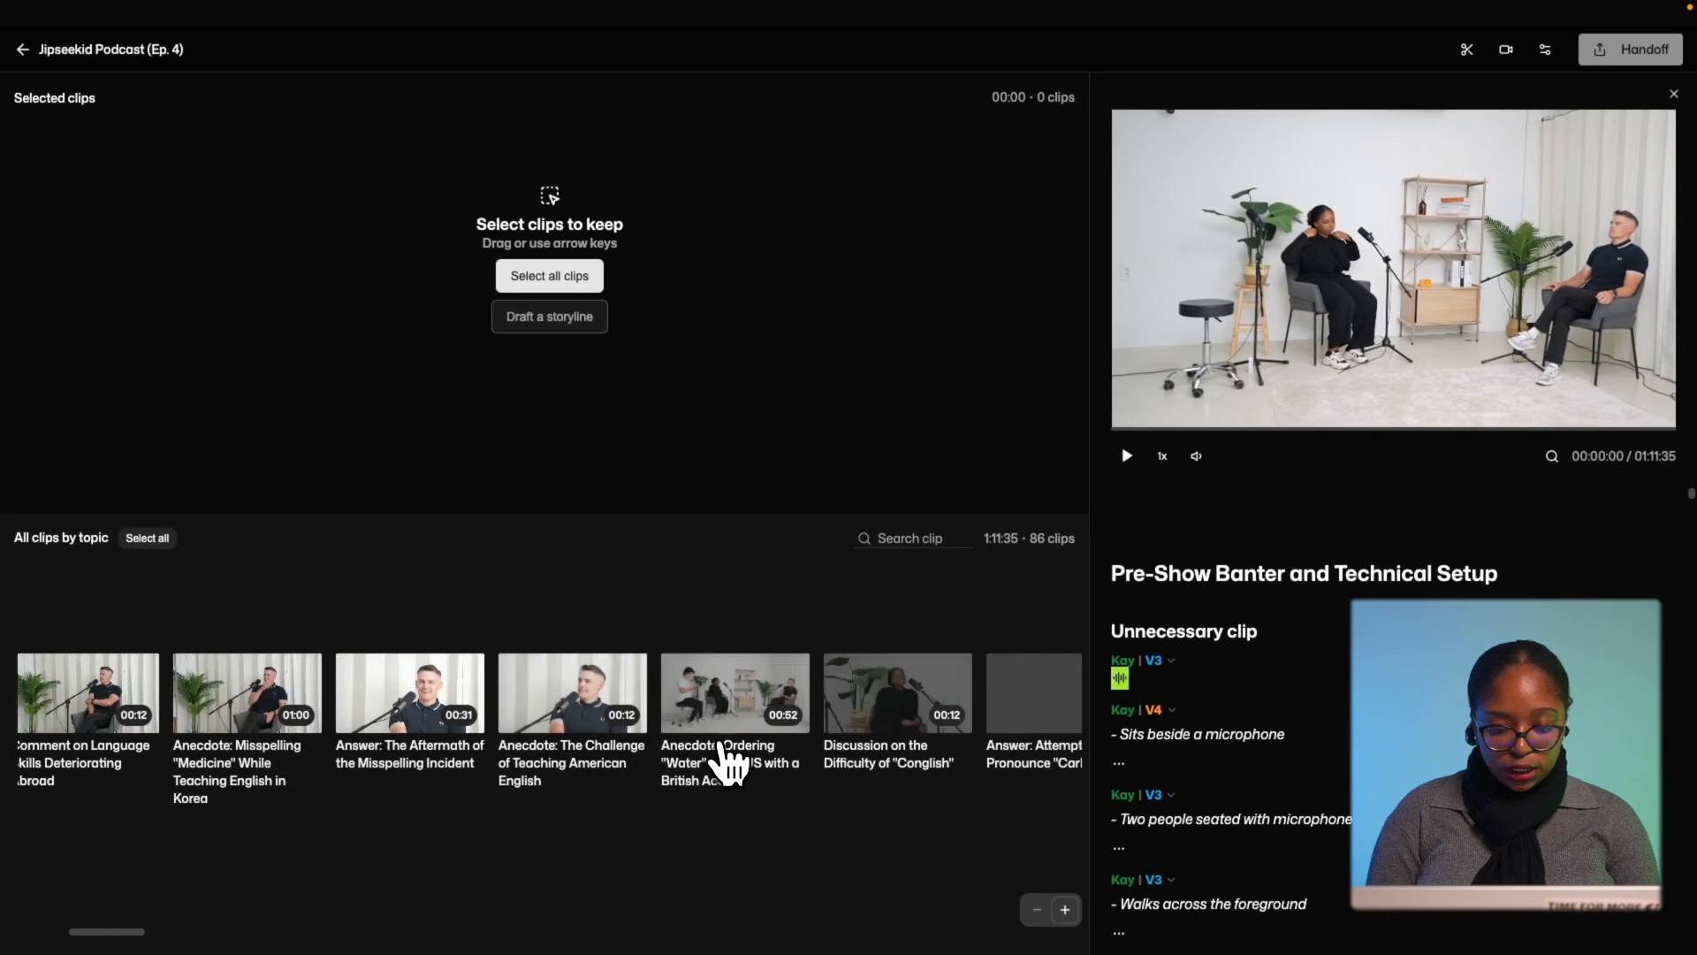
# Play the opening Unnecessary clip from its 00:00:17 transcript moment.
pyautogui.hscroll(10, 617, 721)
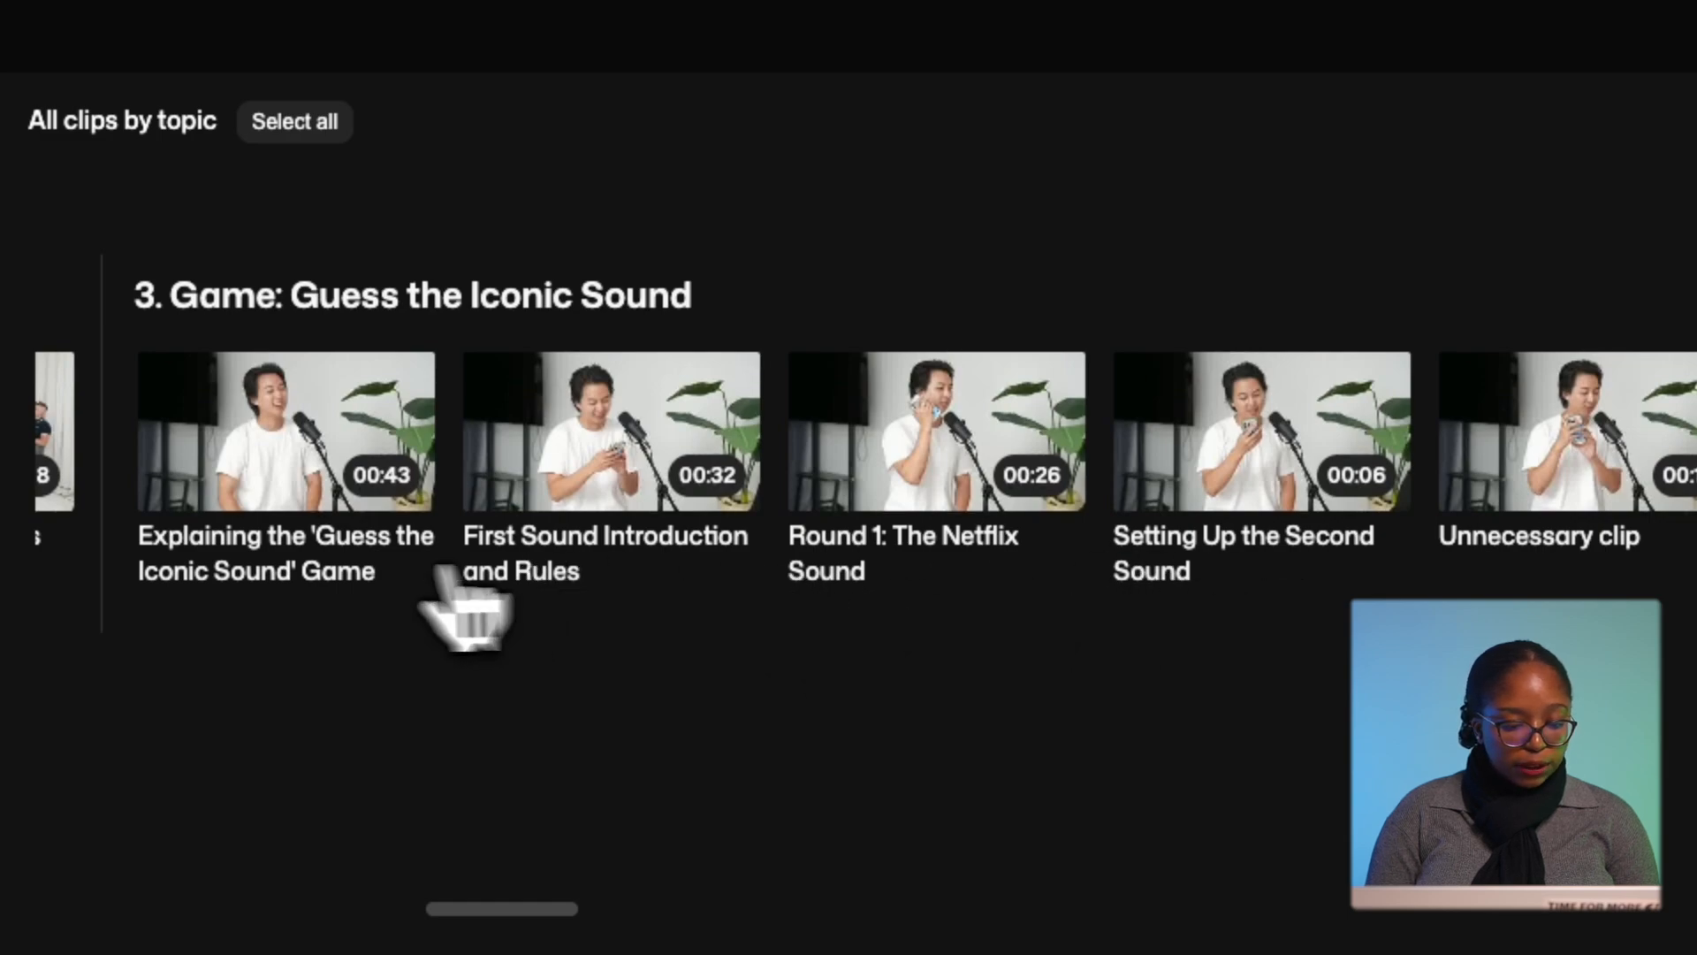
pyautogui.hscroll(-15, 720, 519)
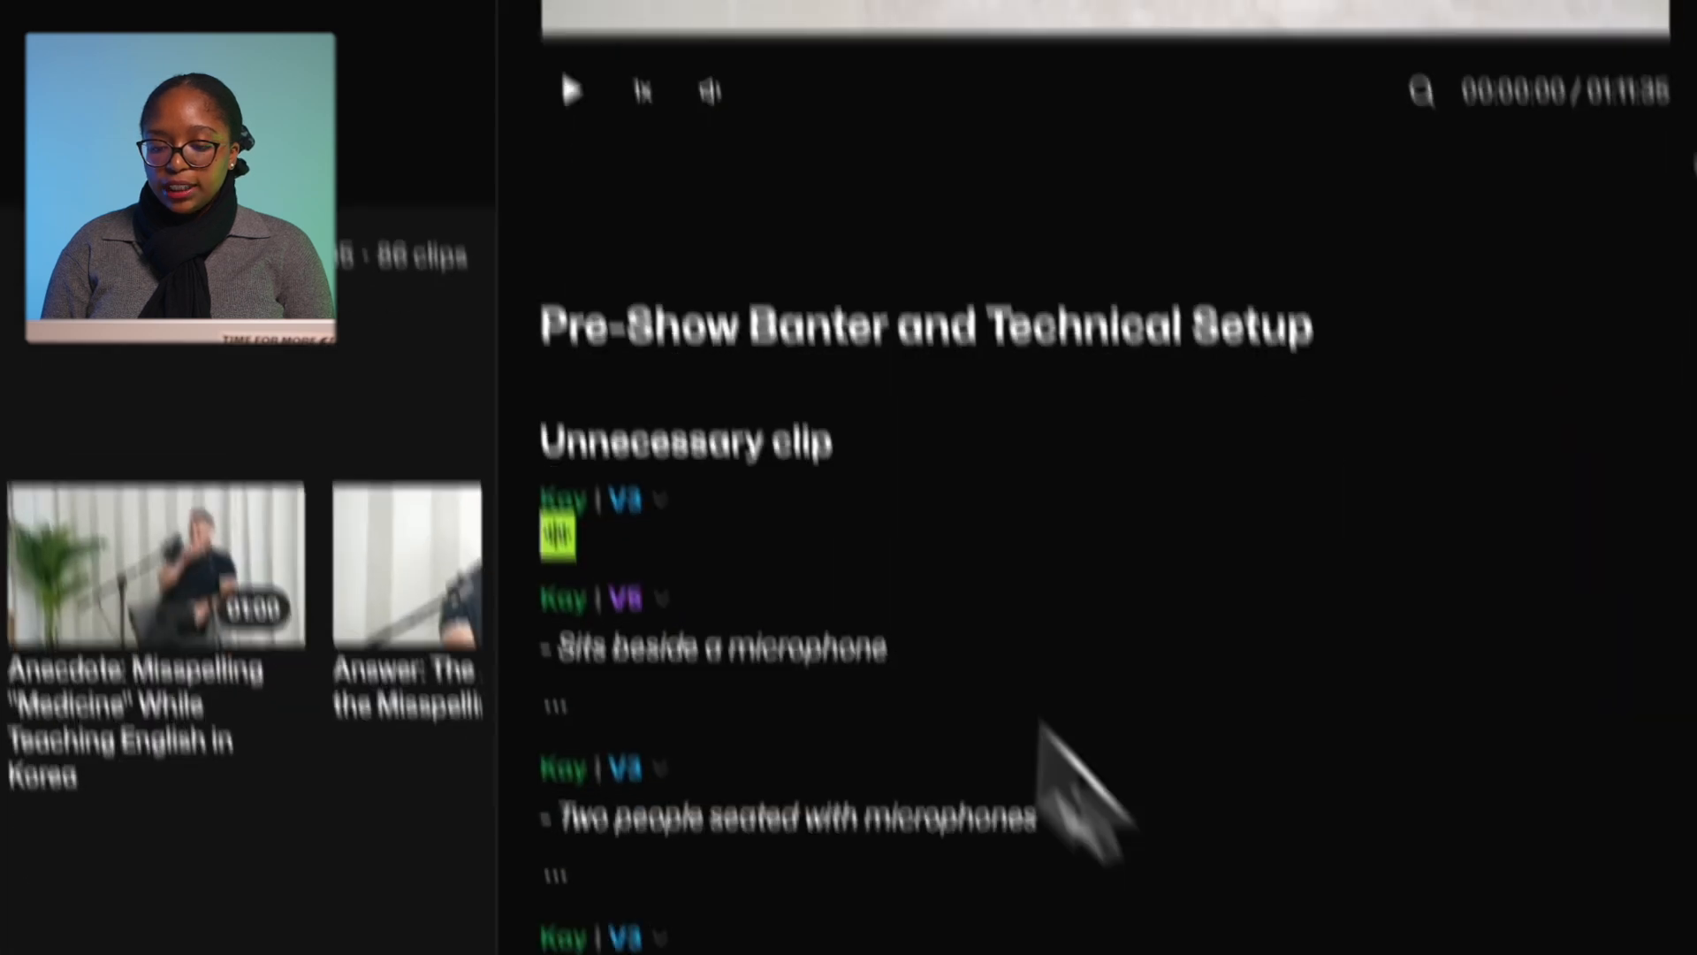
pyautogui.scroll(-10, 1026, 552)
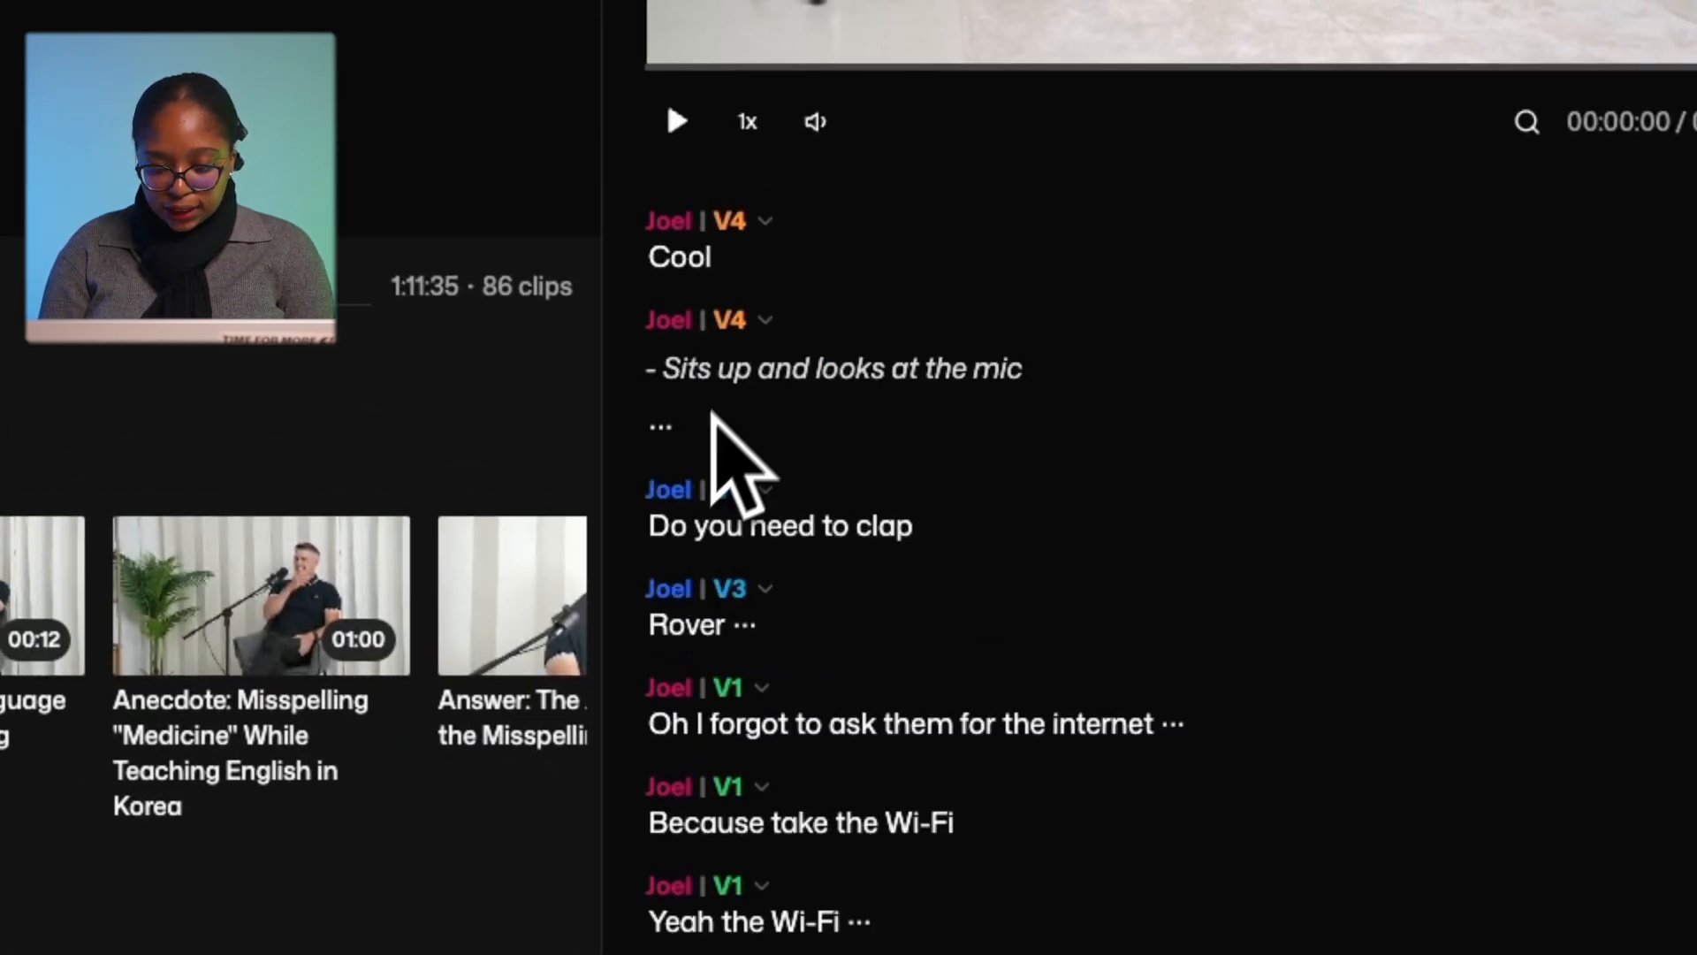
pyautogui.scroll(3, 697, 349)
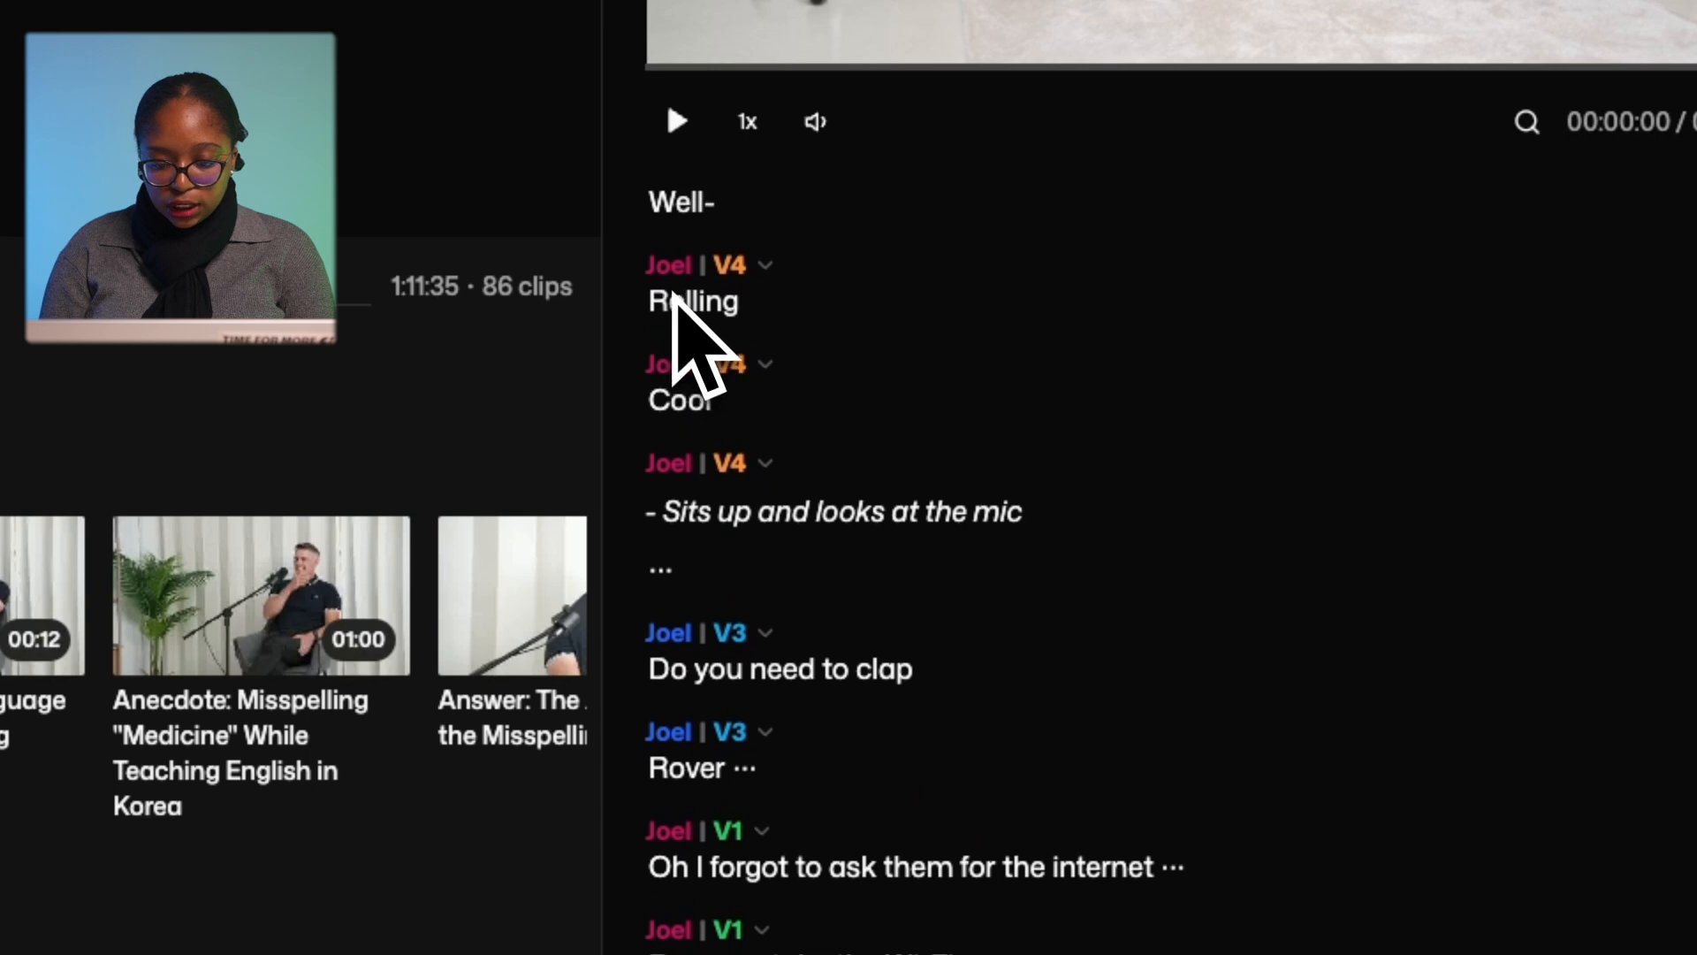
pyautogui.scroll(5, 682, 322)
pyautogui.click(710, 462)
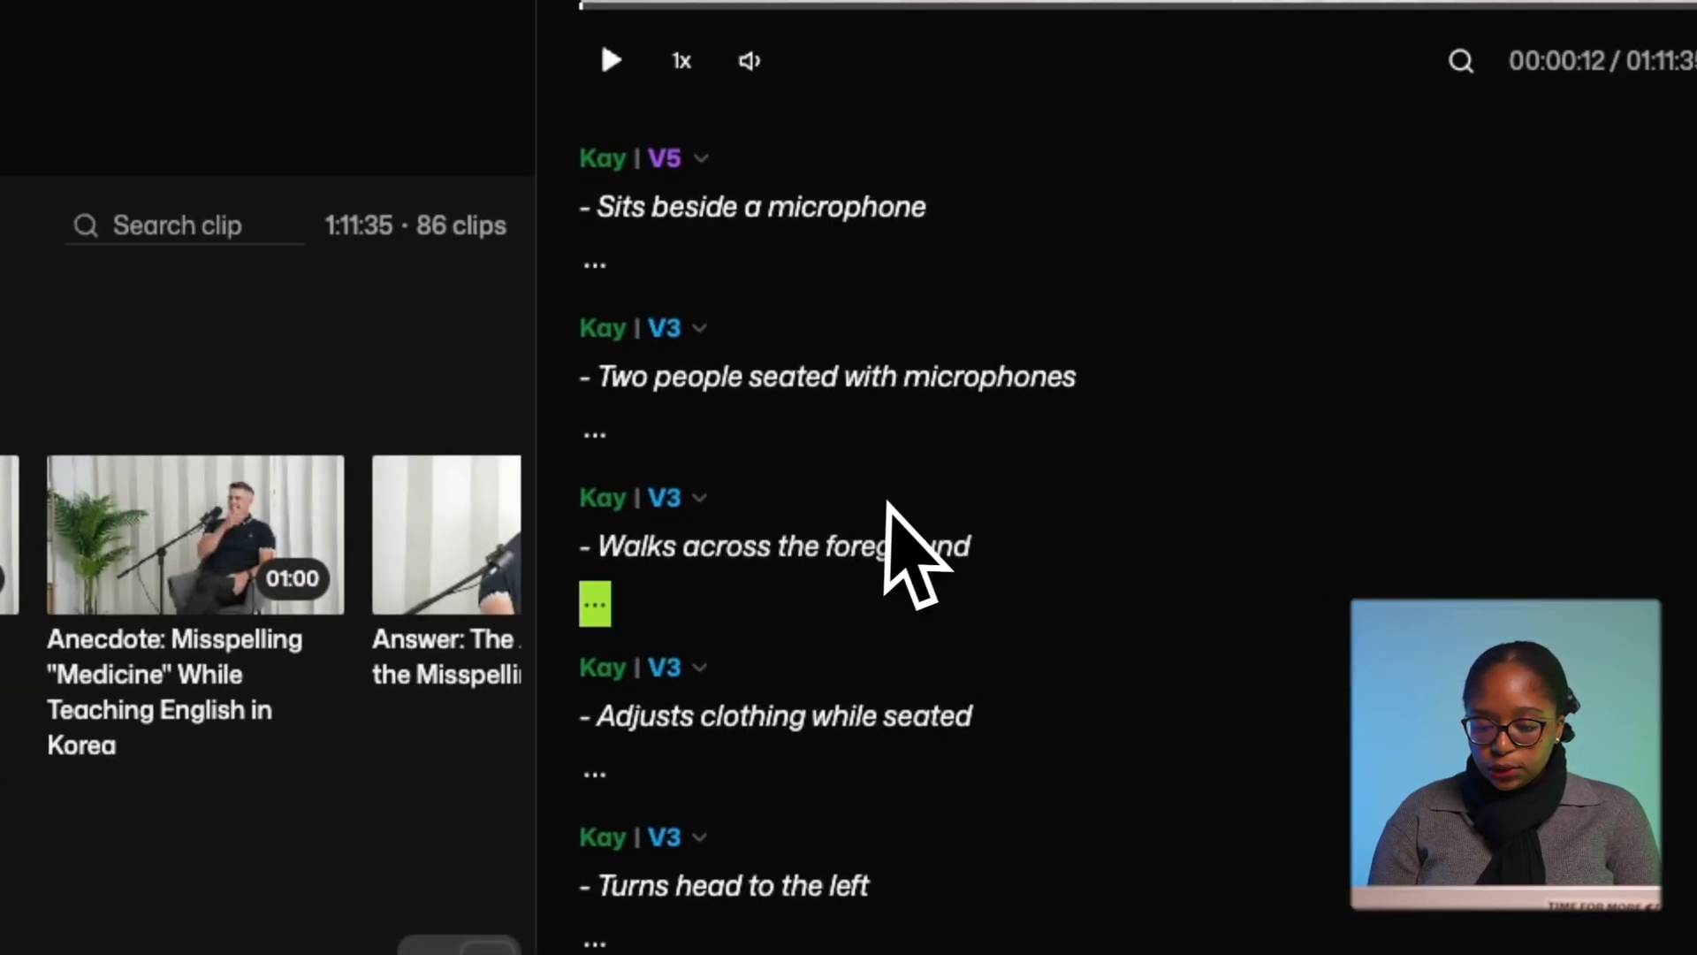
pyautogui.scroll(1, 889, 502)
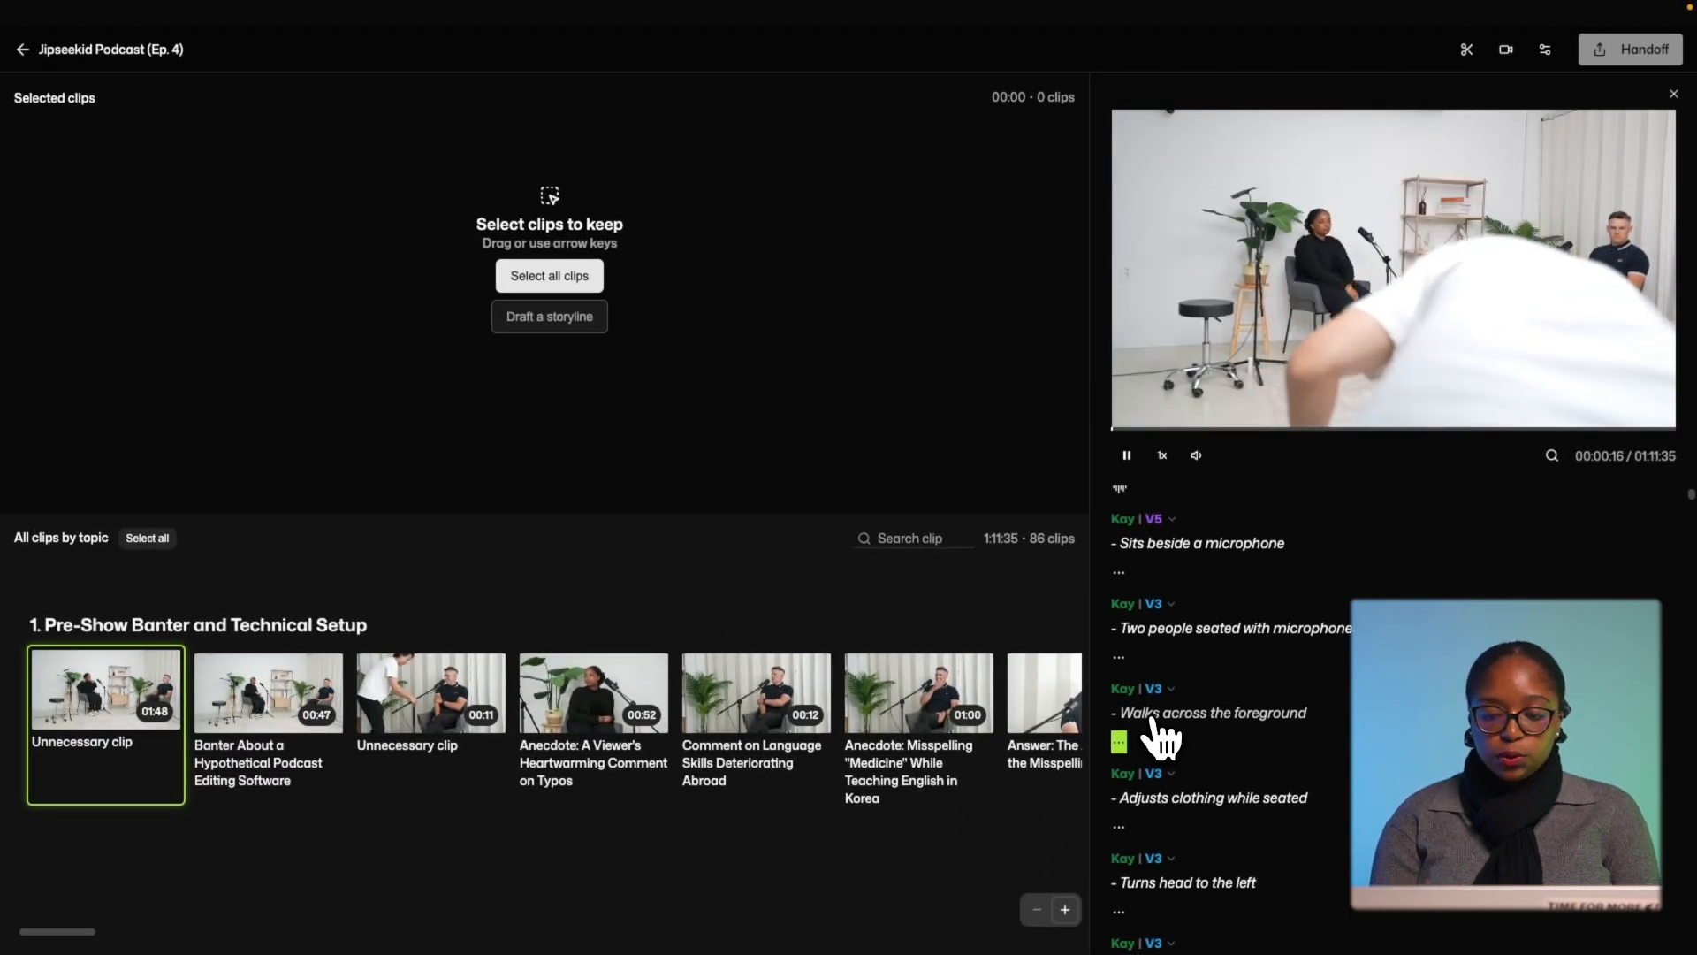
# Pause playback and delete the opening 01:48 Unnecessary clip, leaving 85 clips.
pyautogui.press('space')
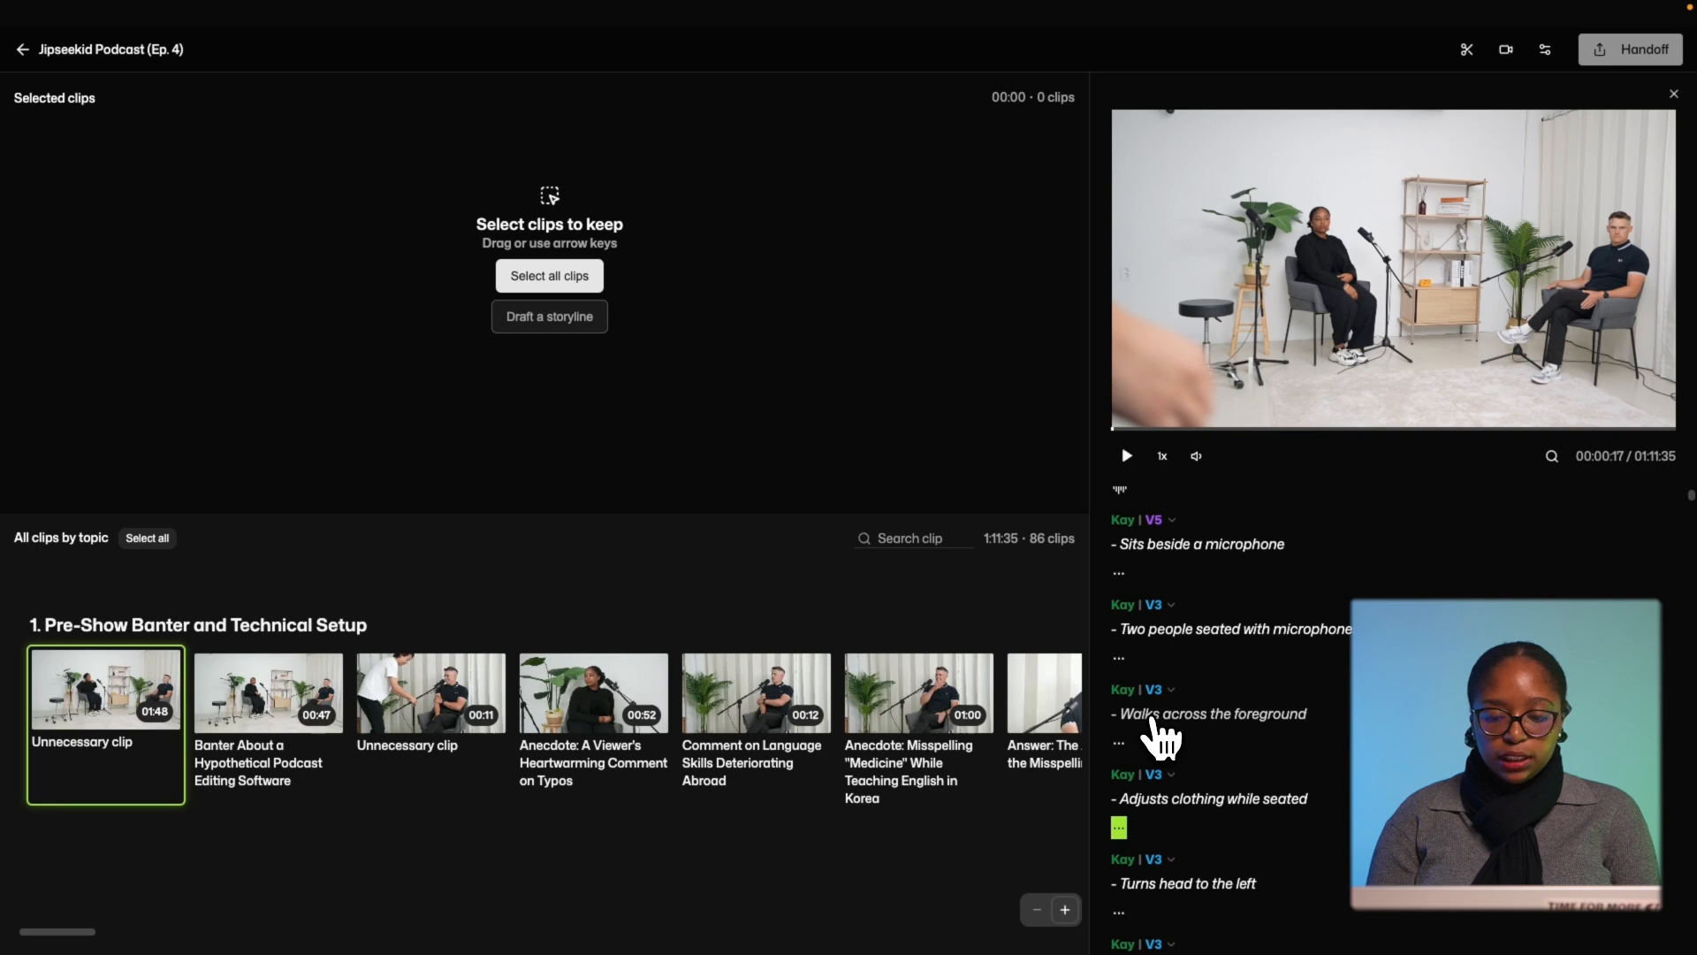
pyautogui.scroll(-1, 1160, 741)
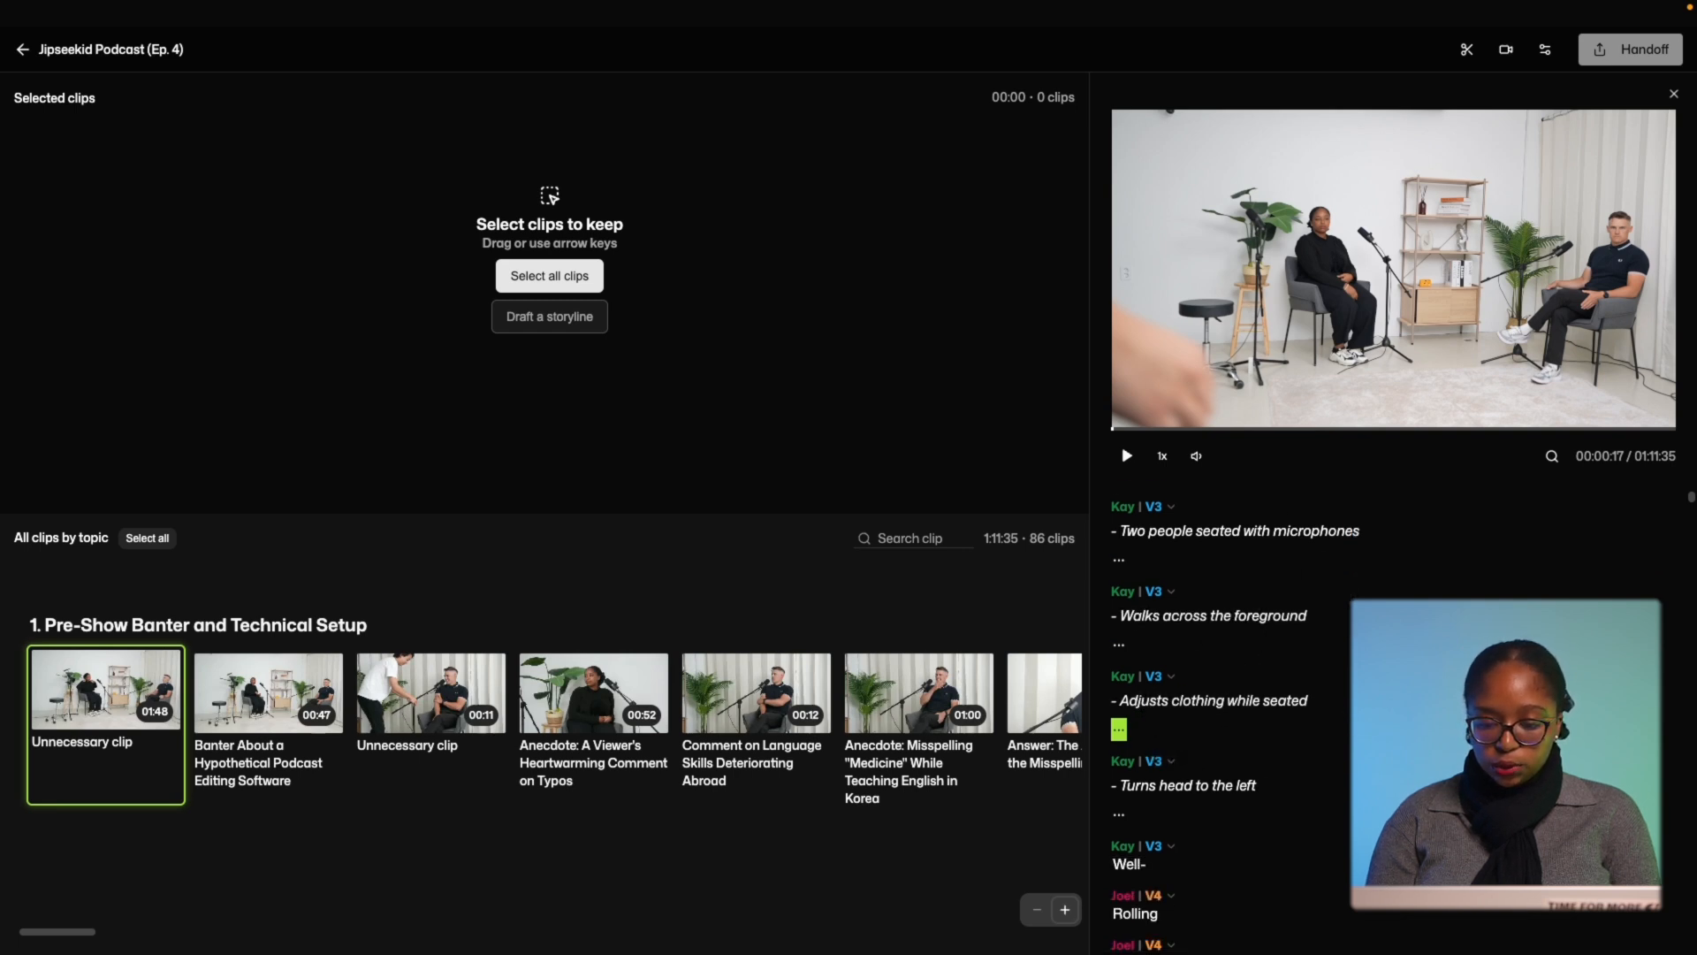
pyautogui.scroll(3, 1255, 698)
pyautogui.scroll(-1, 1235, 683)
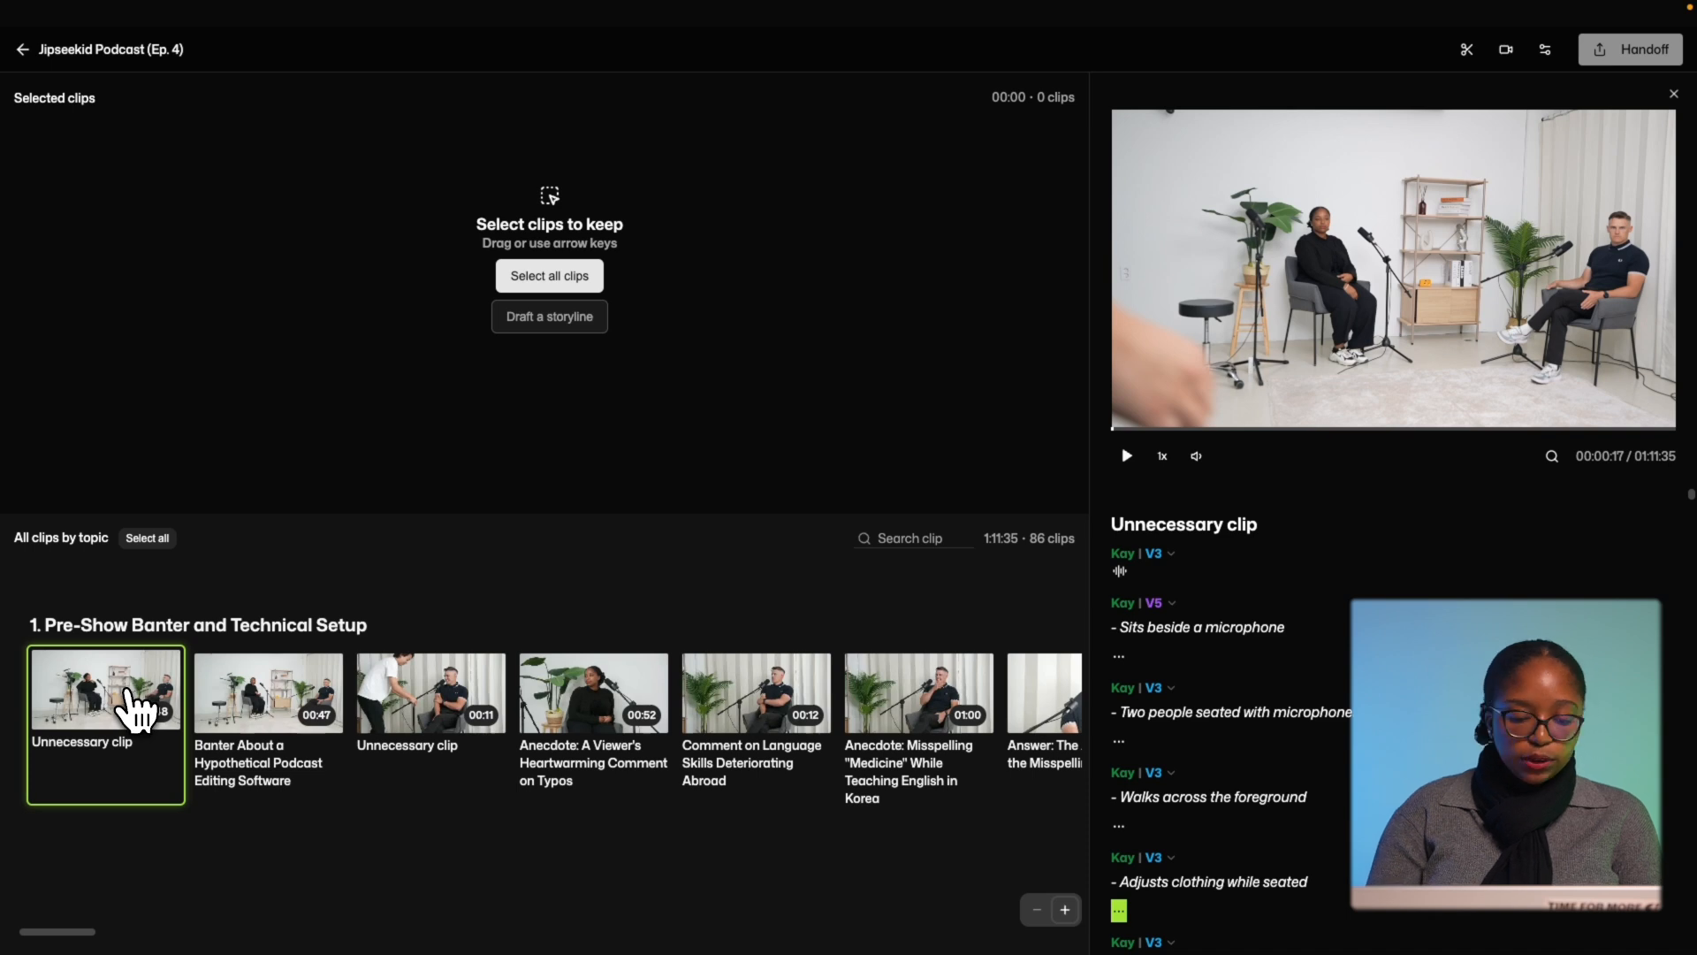
pyautogui.press('Delete')
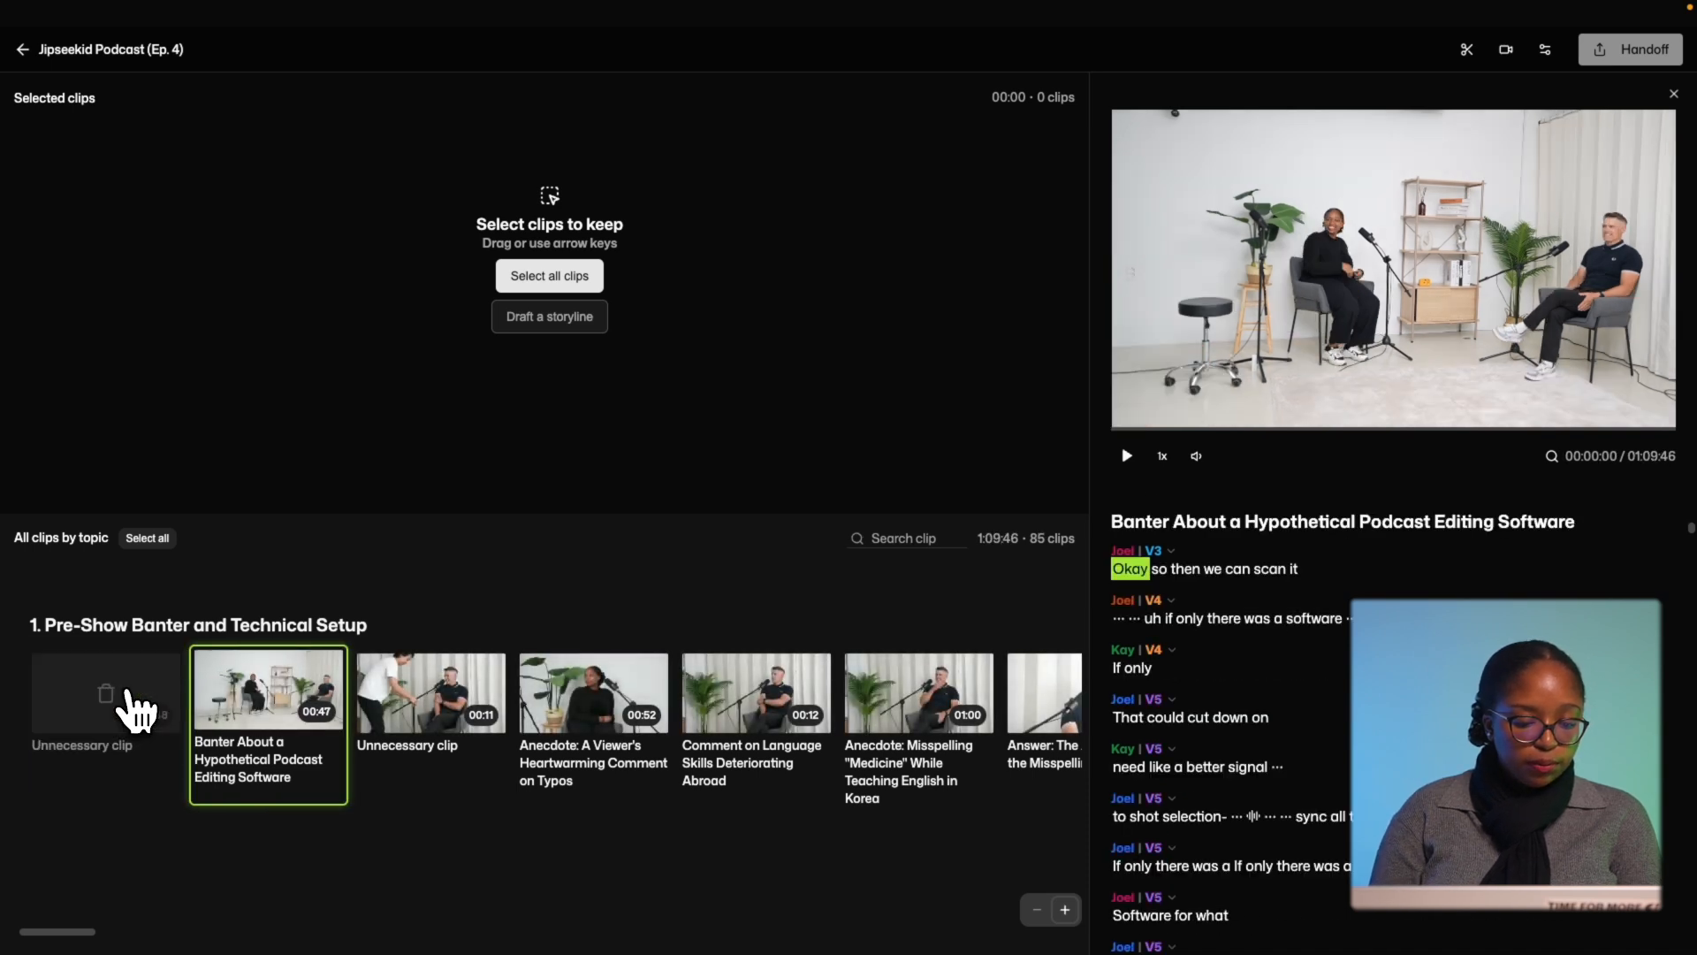
pyautogui.hscroll(10, 743, 818)
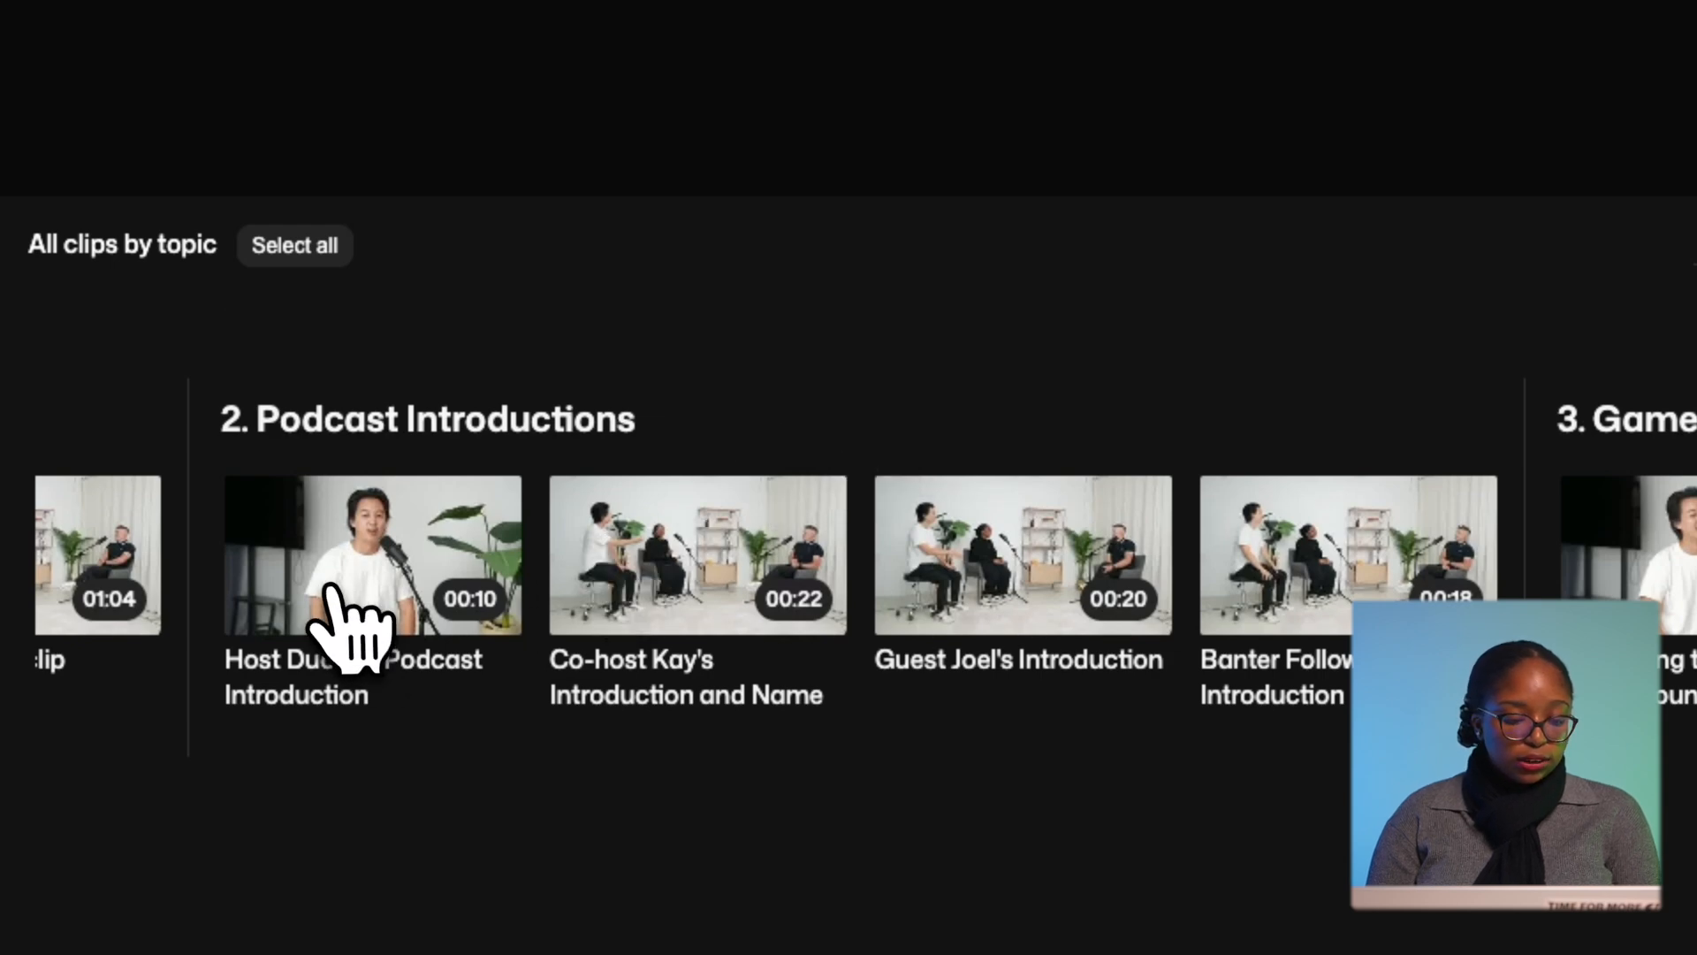
# Keep the four Podcast Introductions clips: host, co-host and guest introductions plus the following banter.
pyautogui.moveTo(334, 587)
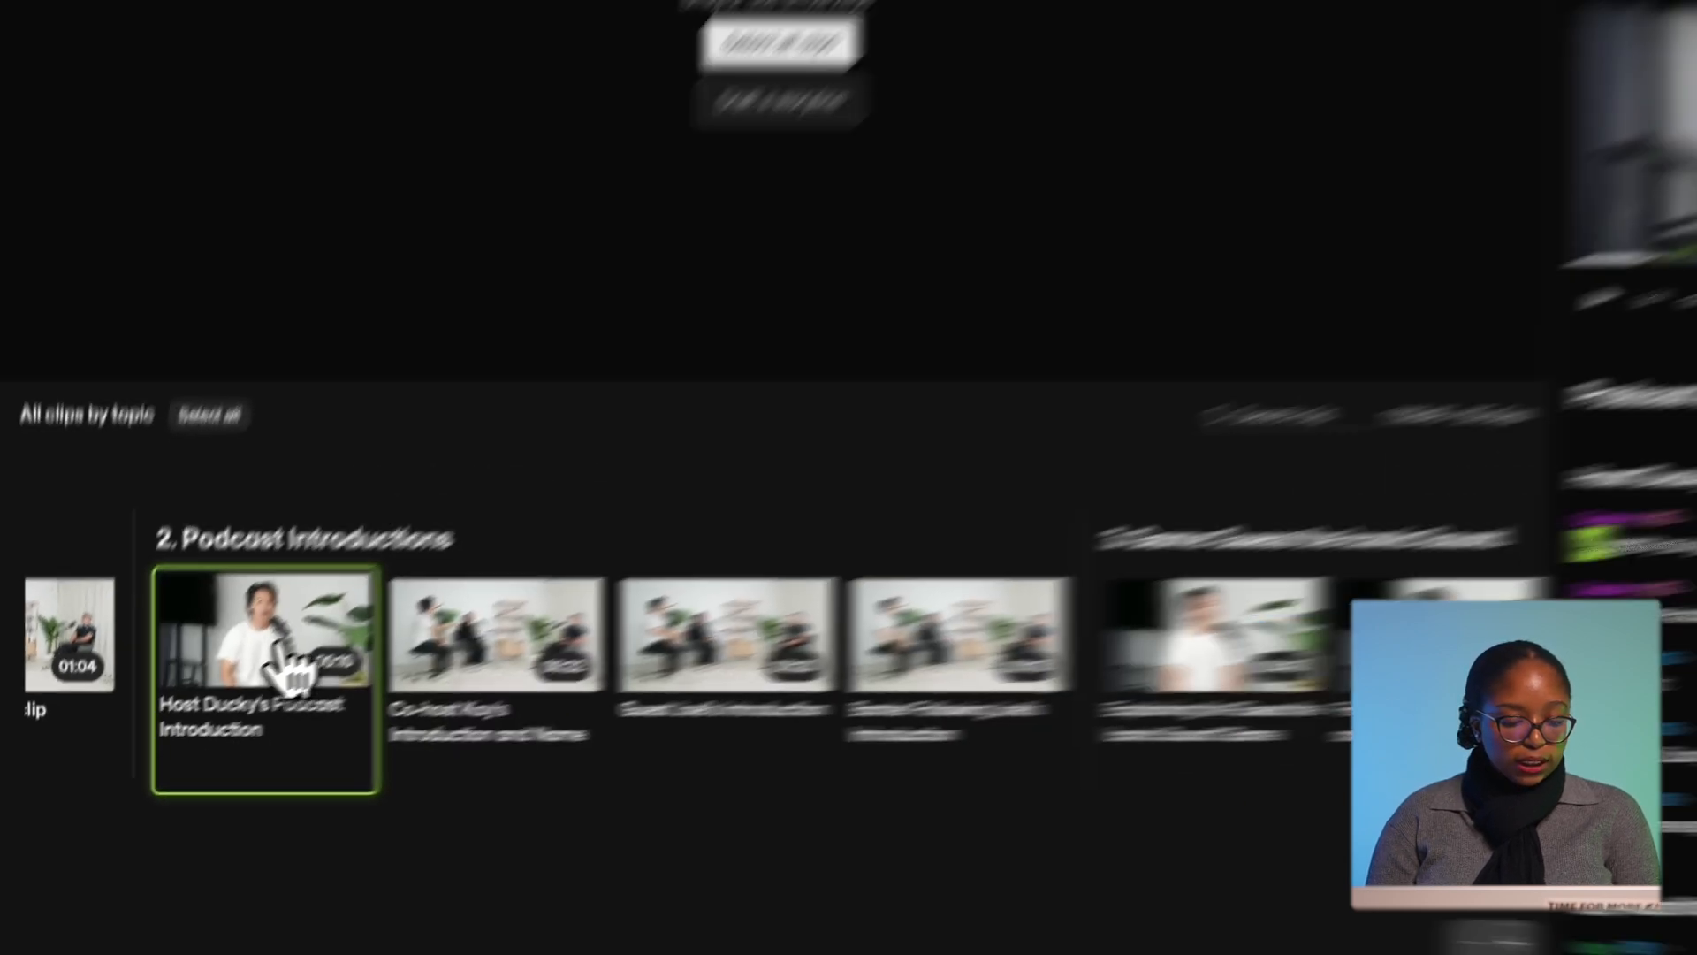
pyautogui.moveTo(402, 575); pyautogui.dragTo(212, 376)
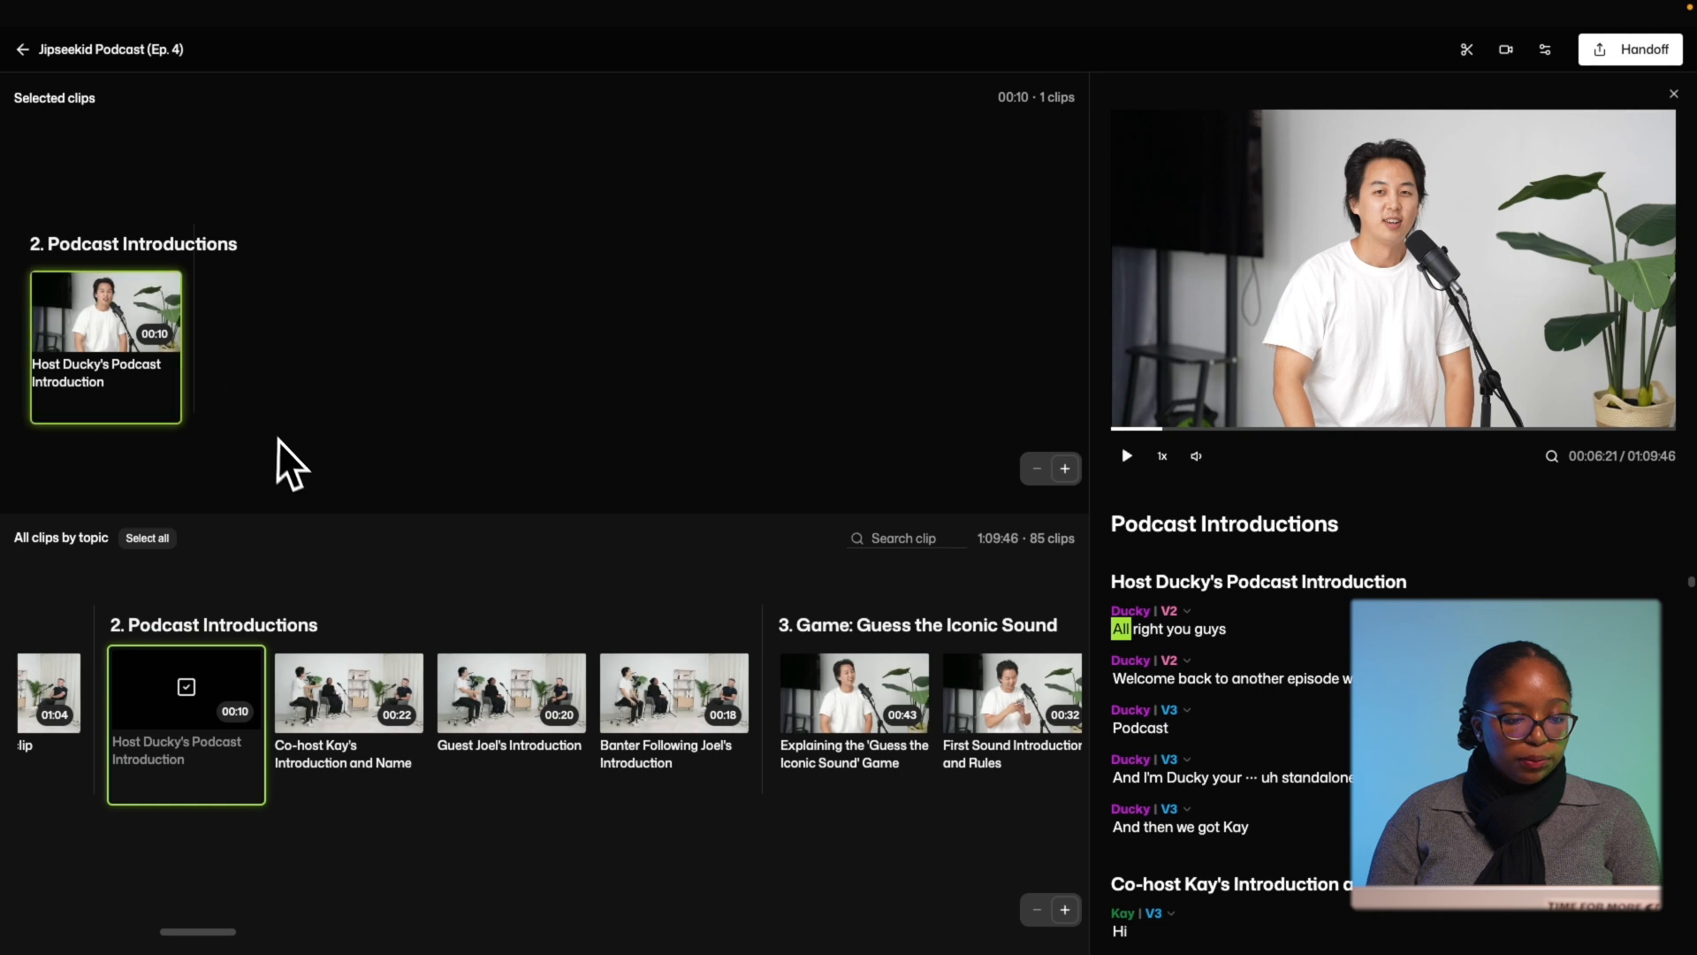
pyautogui.click(210, 751)
pyautogui.click(200, 732)
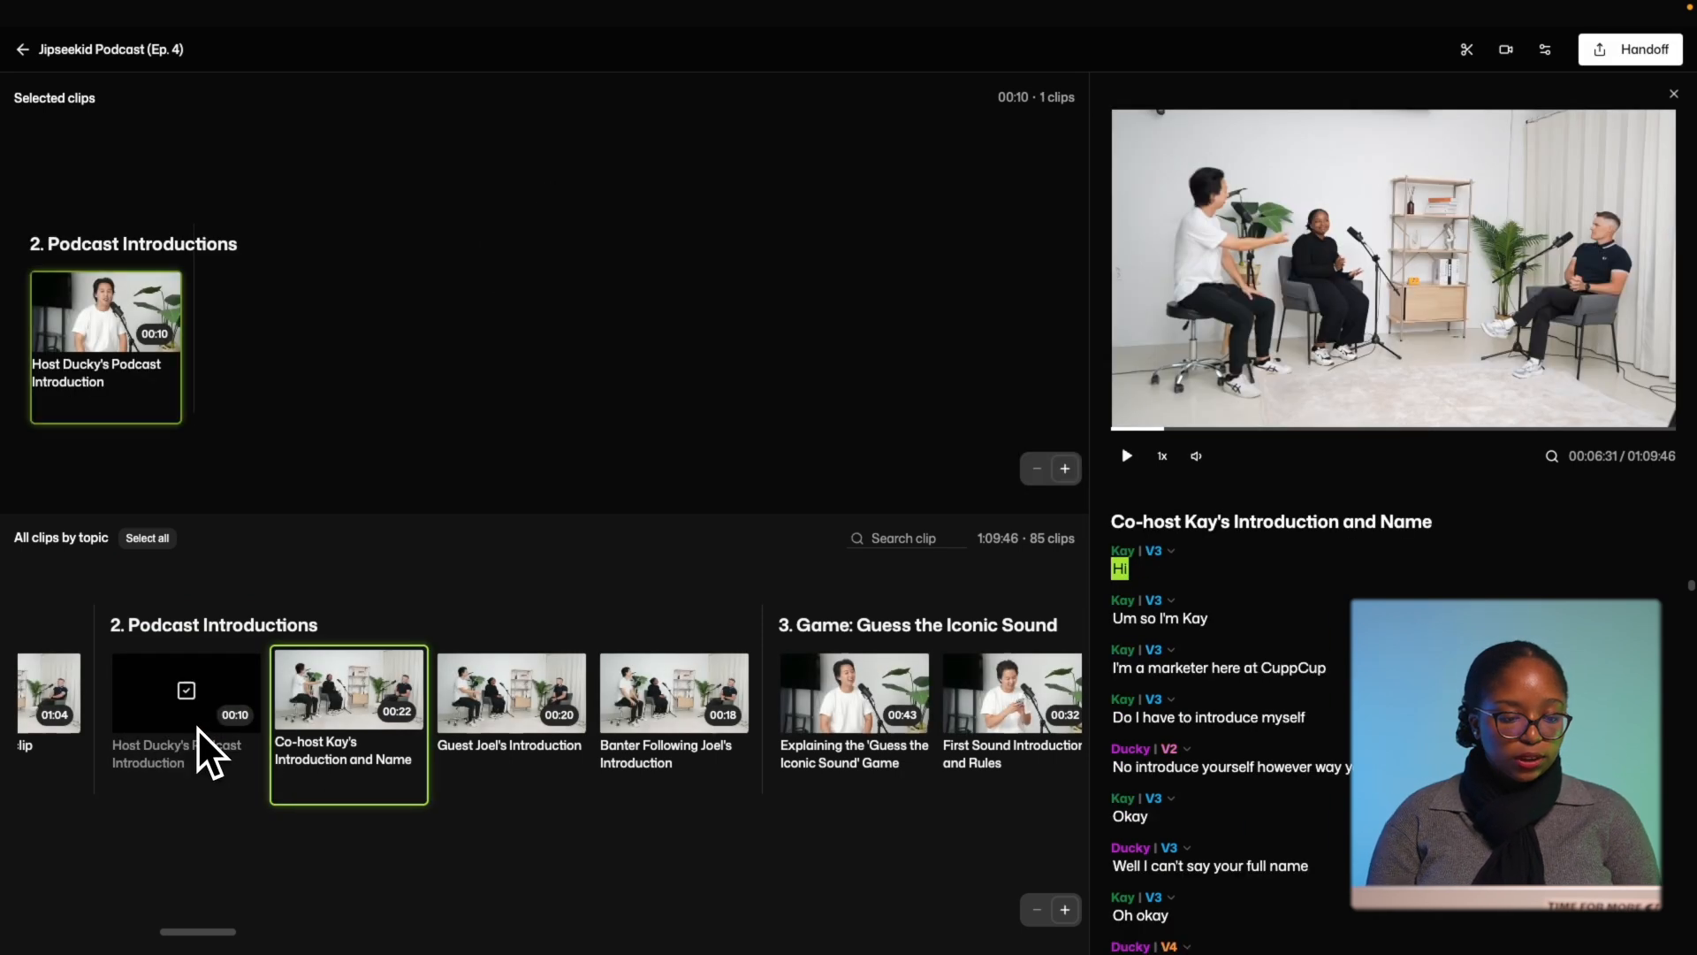
pyautogui.hscroll(2, 438, 697)
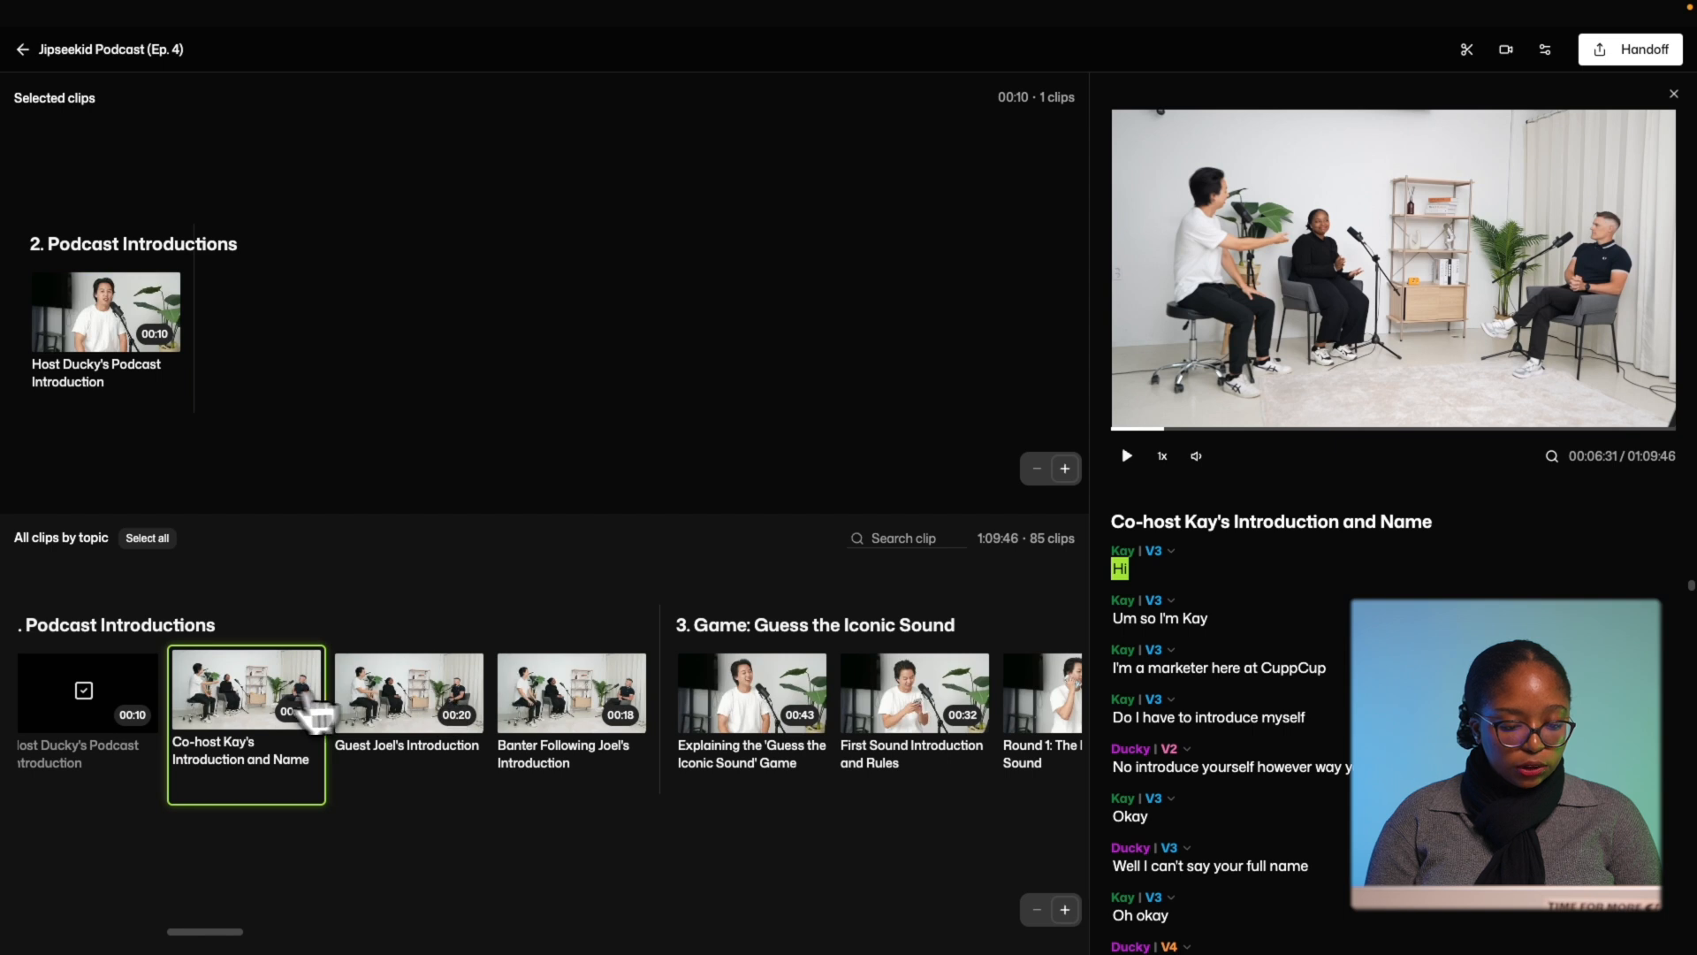
pyautogui.moveTo(287, 553); pyautogui.dragTo(313, 371)
pyautogui.moveTo(379, 679); pyautogui.dragTo(413, 348)
pyautogui.moveTo(560, 701); pyautogui.dragTo(573, 367)
pyautogui.hscroll(4, 800, 783)
pyautogui.hscroll(1, 800, 783)
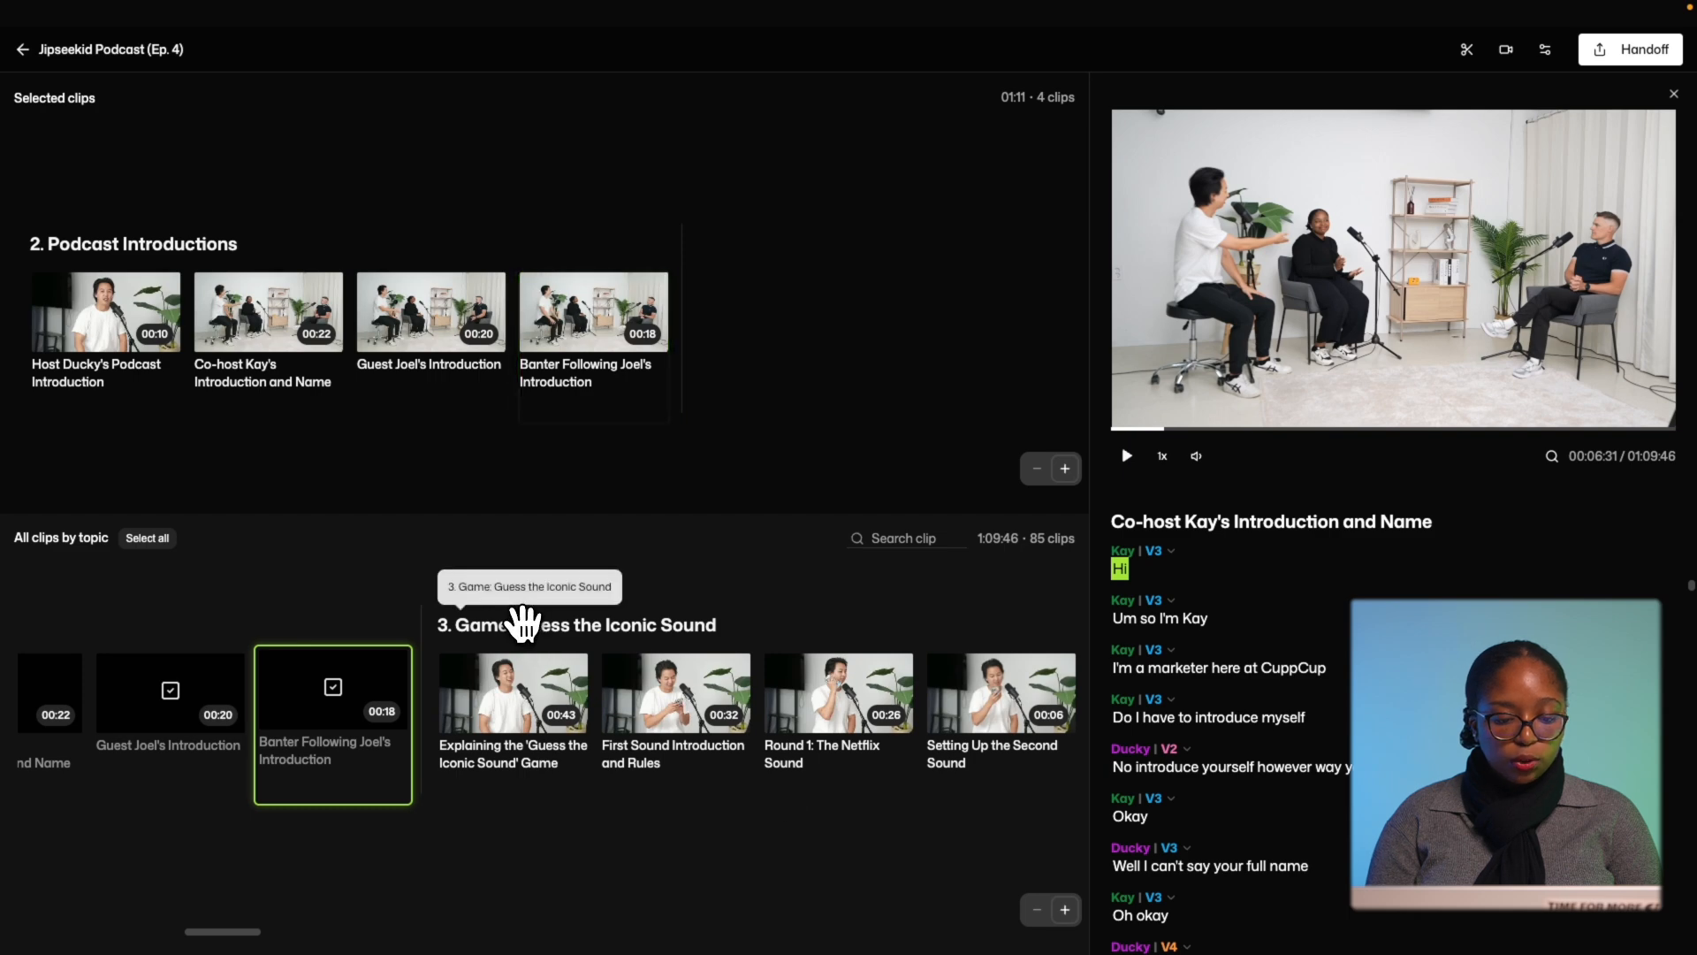
# Add the whole Guess the Iconic Sound topic to Selected clips, making 16.
pyautogui.click(523, 619)
pyautogui.hscroll(-8, 385, 682)
pyautogui.hscroll(-5, 386, 698)
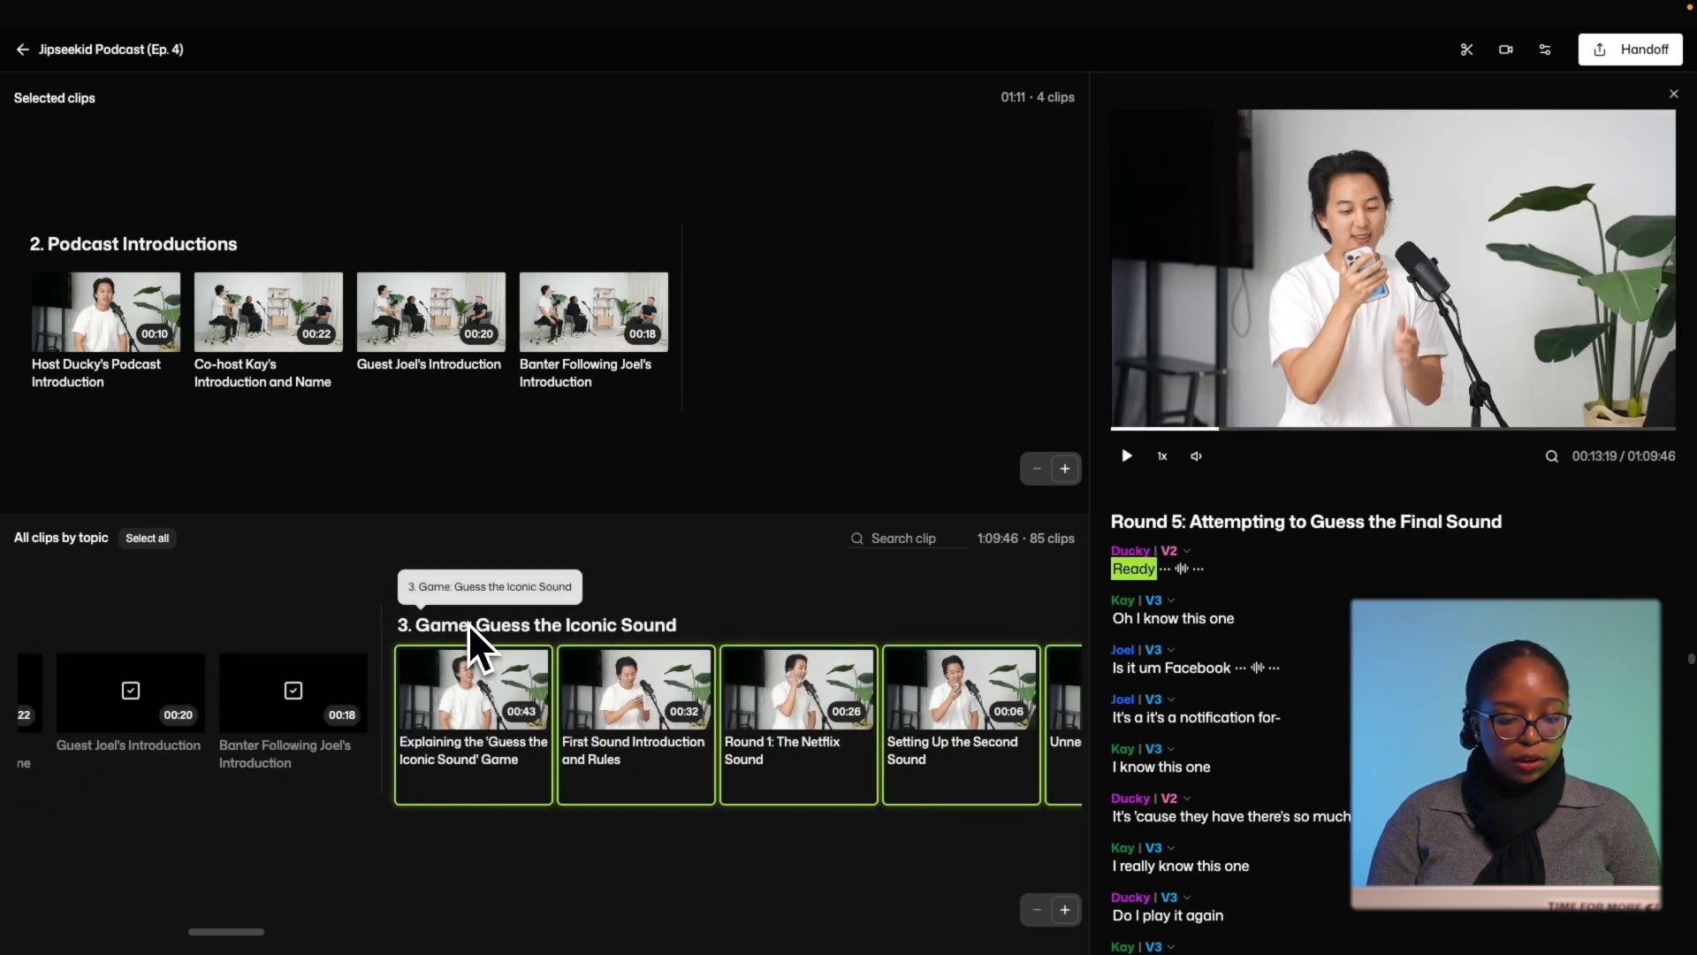
pyautogui.moveTo(431, 634); pyautogui.dragTo(784, 655)
# Search the clips for 'unnecessary clips' and preview the matching results.
pyautogui.click(784, 659)
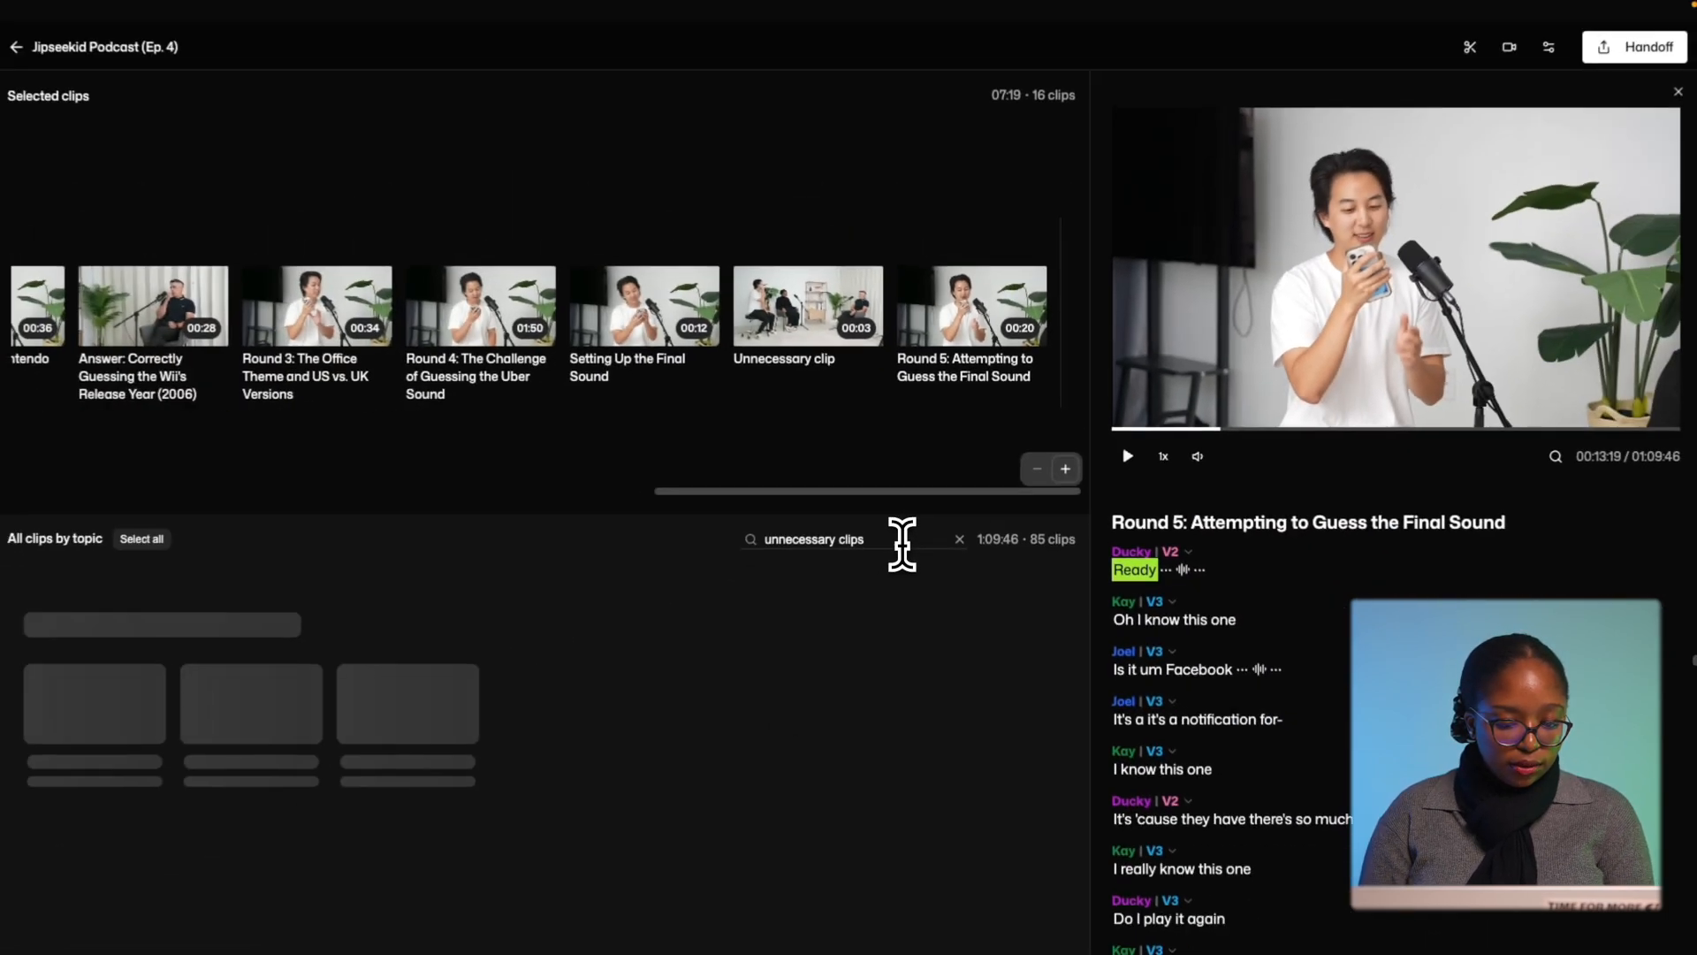
pyautogui.hscroll(10, 721, 696)
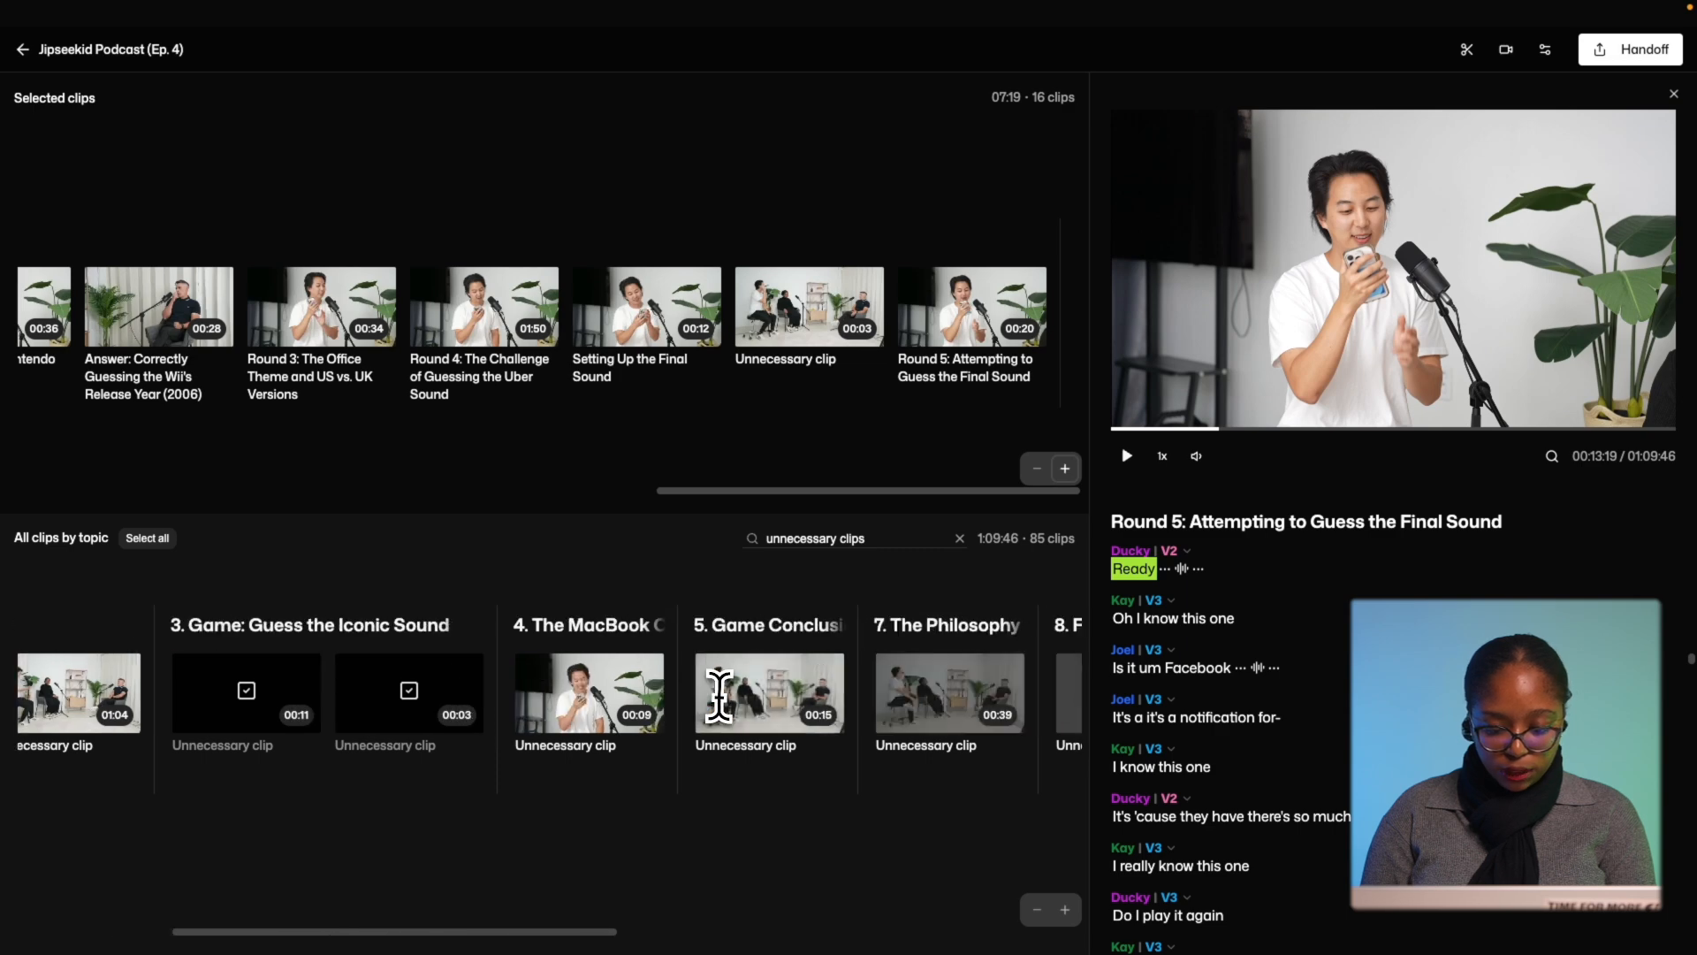
pyautogui.hscroll(-10, 629, 673)
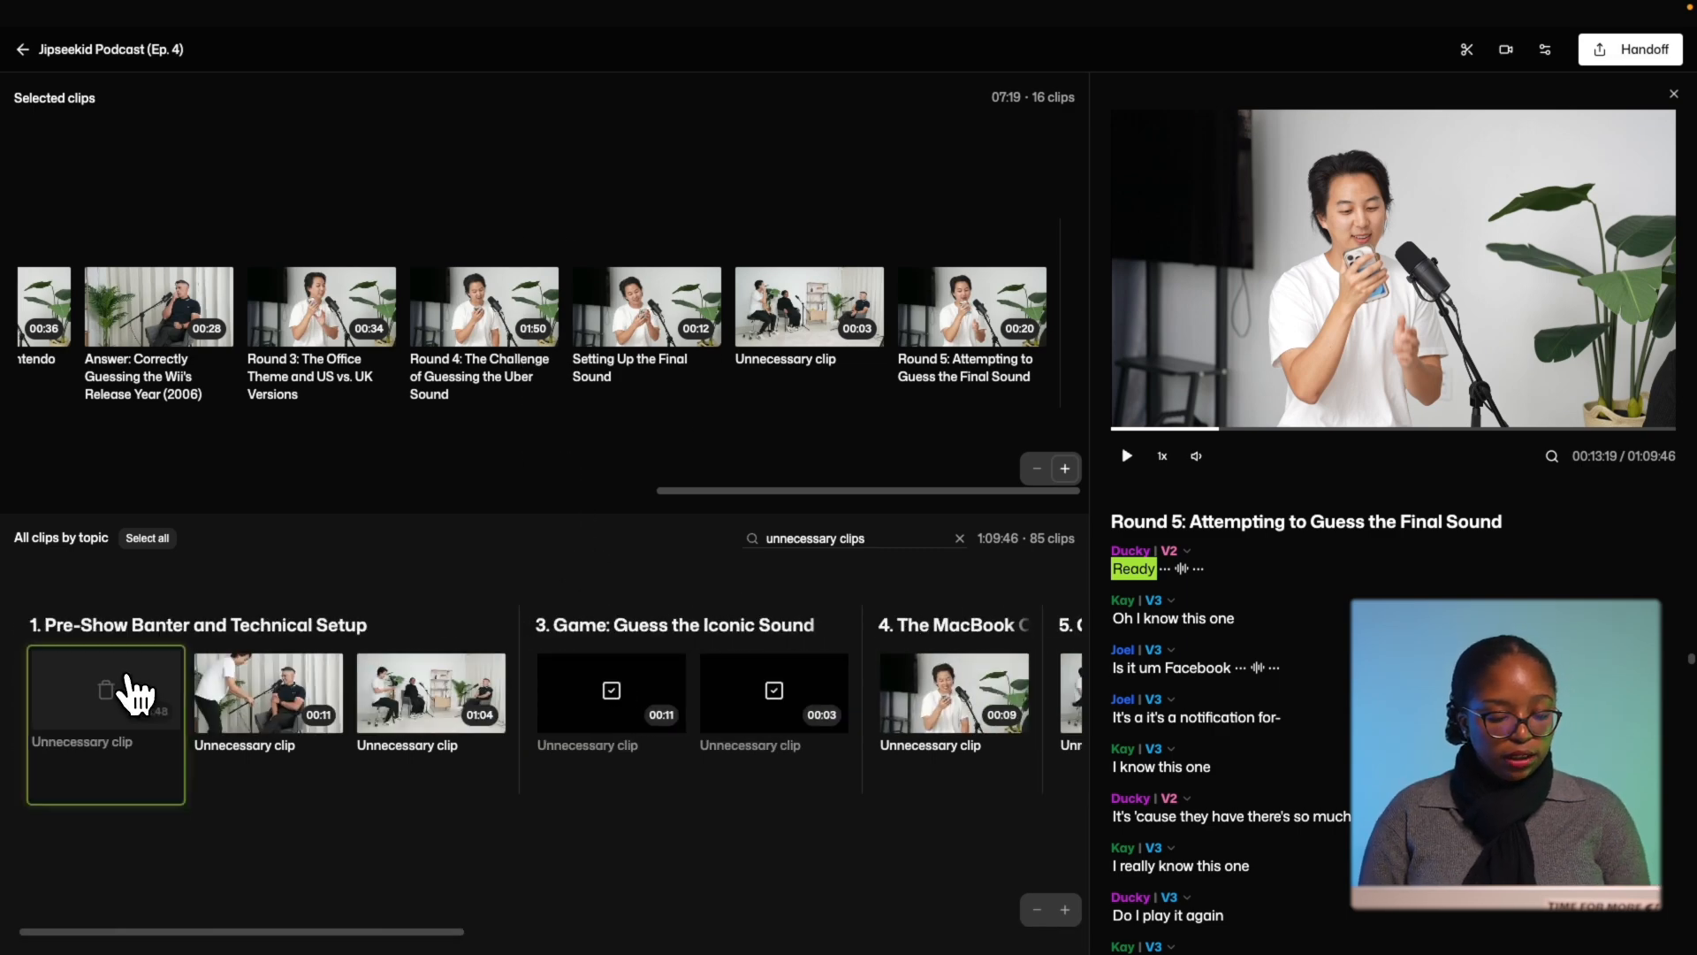
pyautogui.click(133, 694)
pyautogui.hscroll(8, 734, 712)
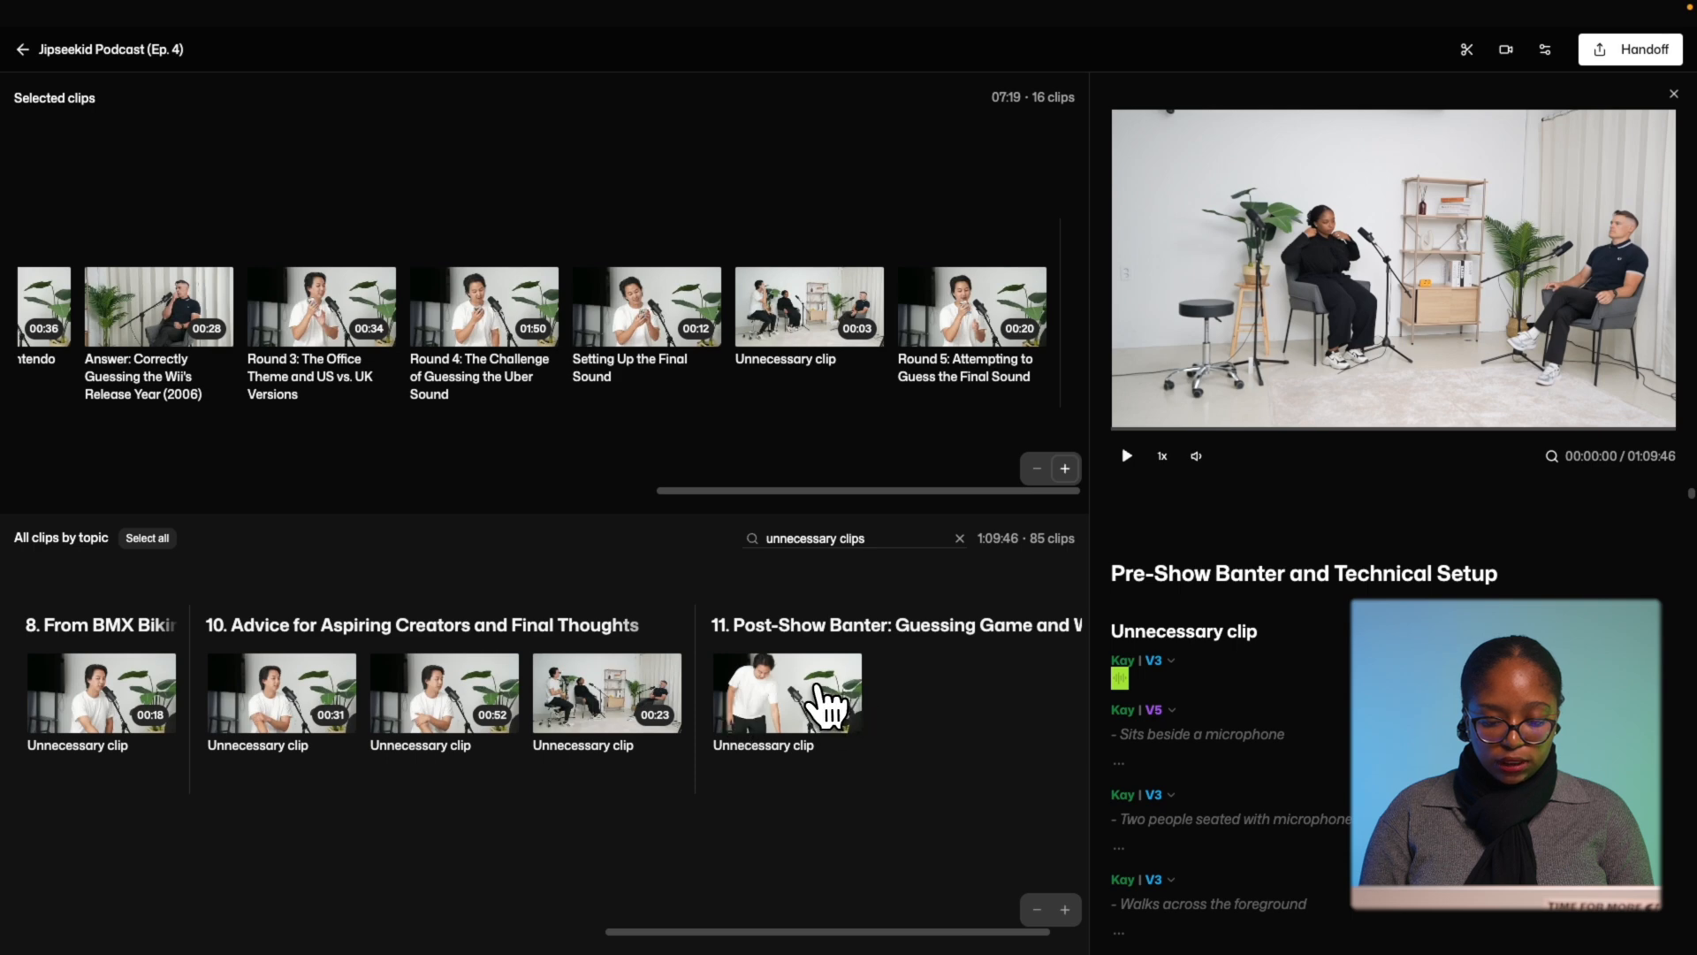
# Delete all matching unnecessary clips and add chosen topic clips, reaching 28 selected.
pyautogui.keyDown('shift'); pyautogui.click(829, 705); pyautogui.keyUp('shift')
pyautogui.hscroll(1, 825, 705)
pyautogui.press('Delete')
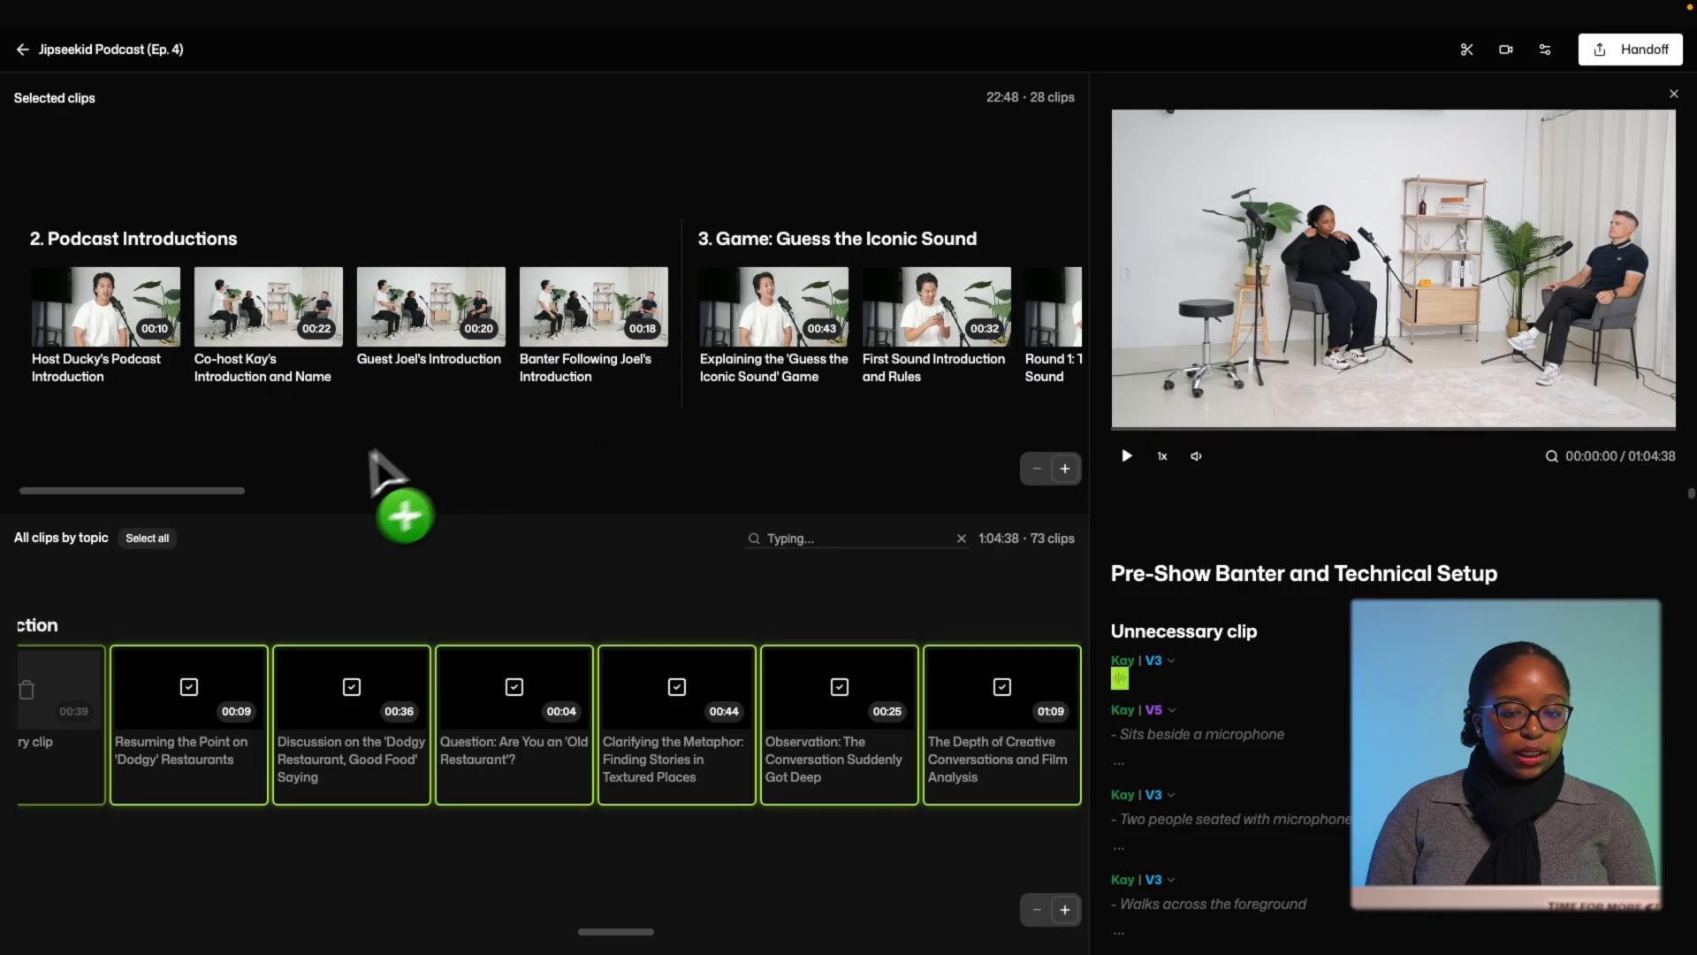
pyautogui.moveTo(371, 454); pyautogui.dragTo(437, 382)
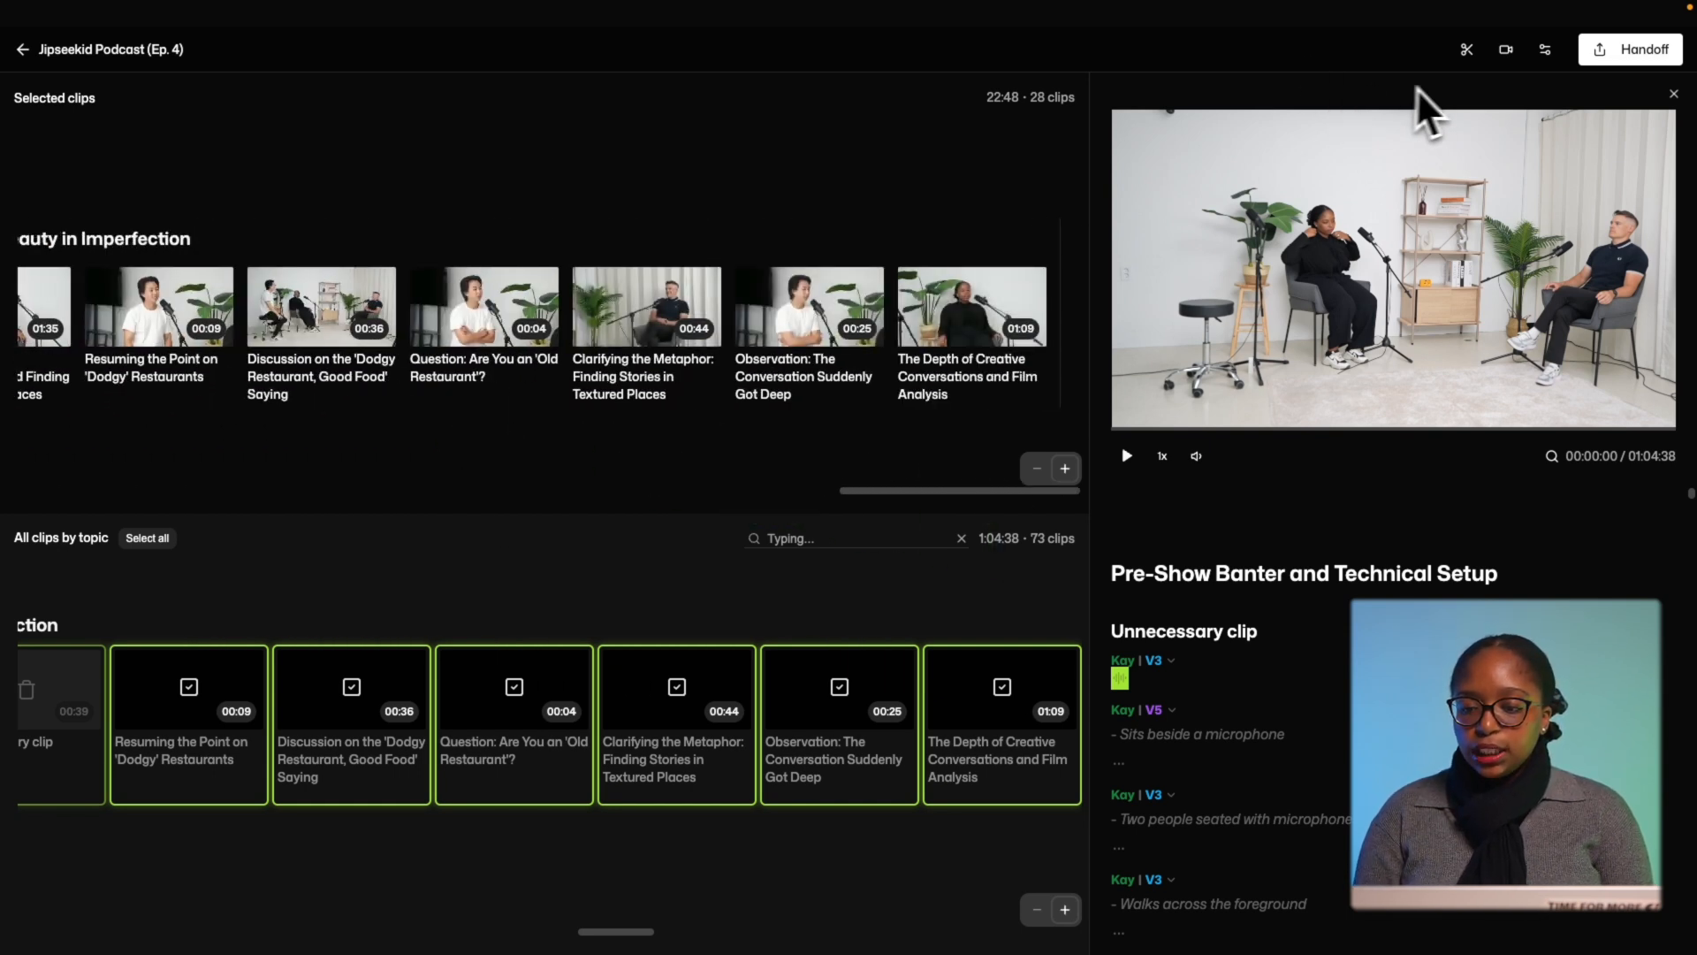
# Hand the 28 selected clips to Premiere Pro, replacing the project saved in Downloads.
pyautogui.click(1611, 55)
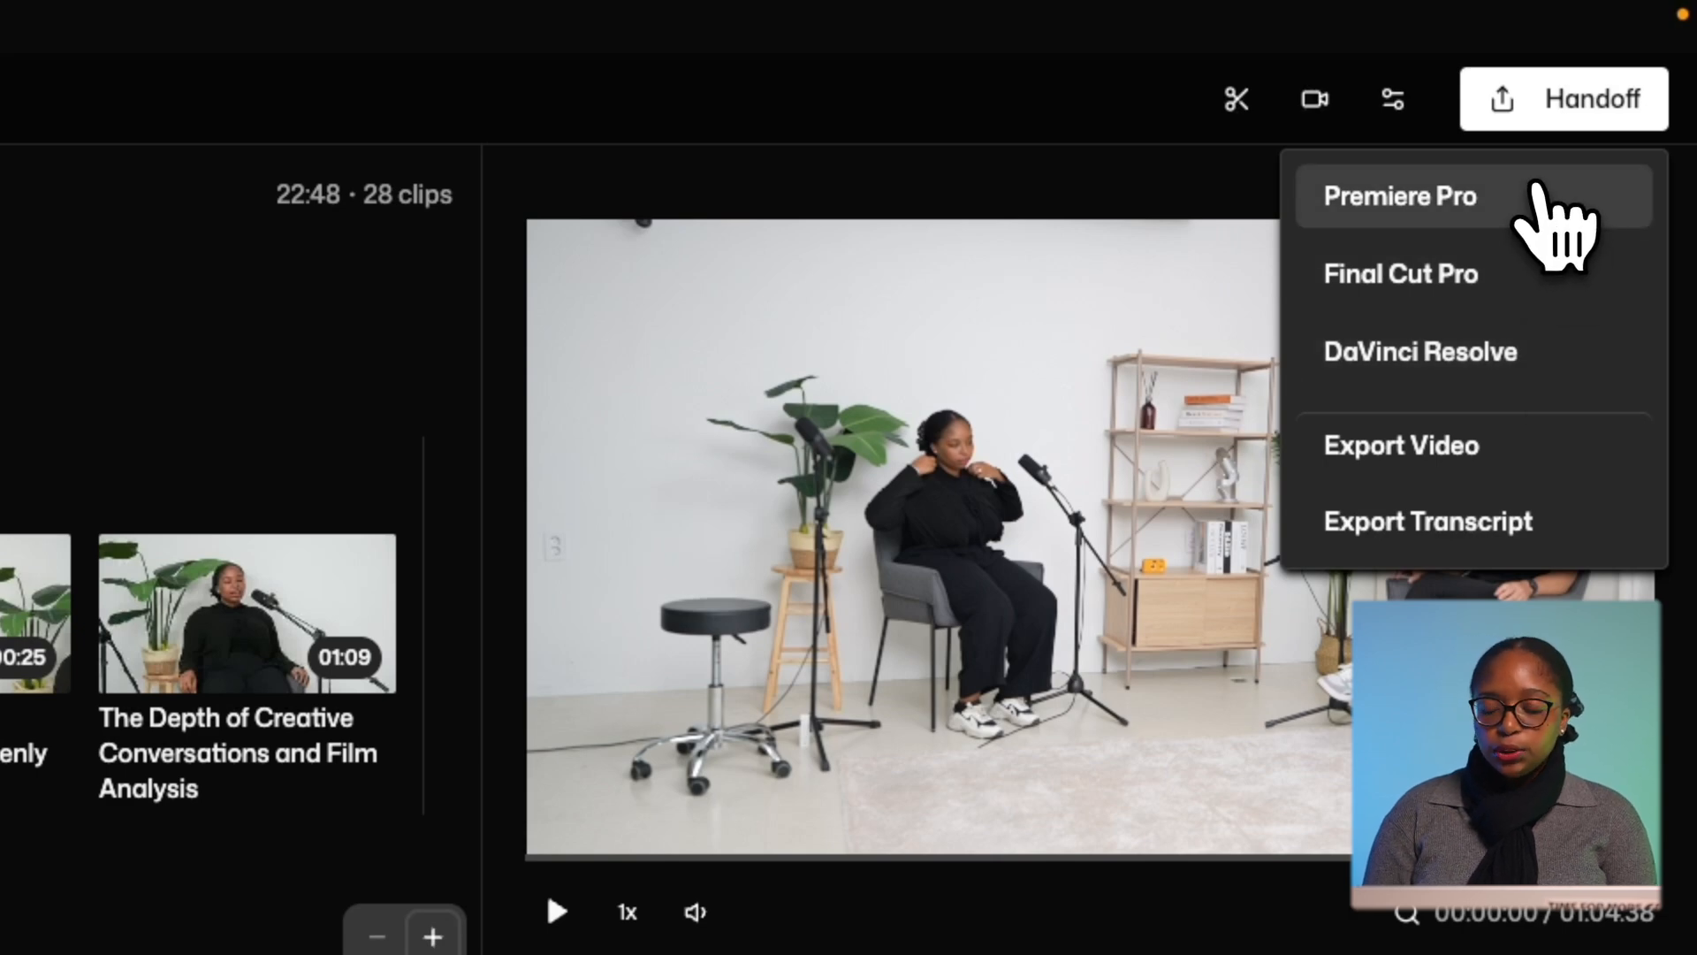
pyautogui.click(1540, 190)
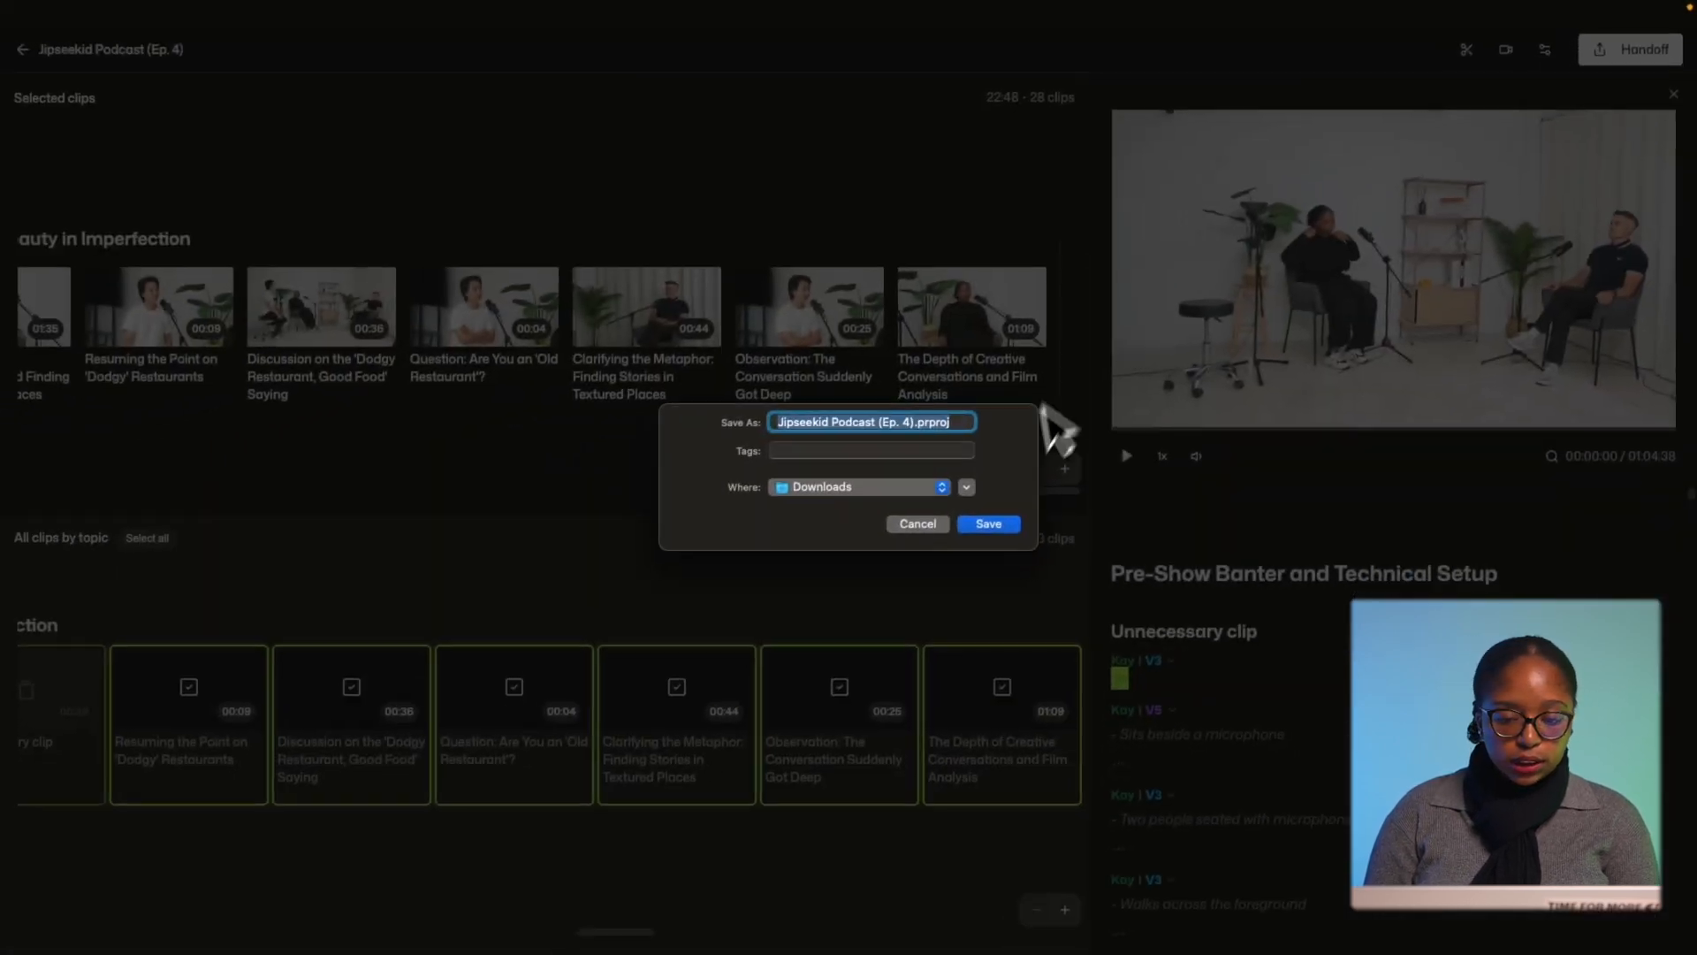
pyautogui.click(991, 523)
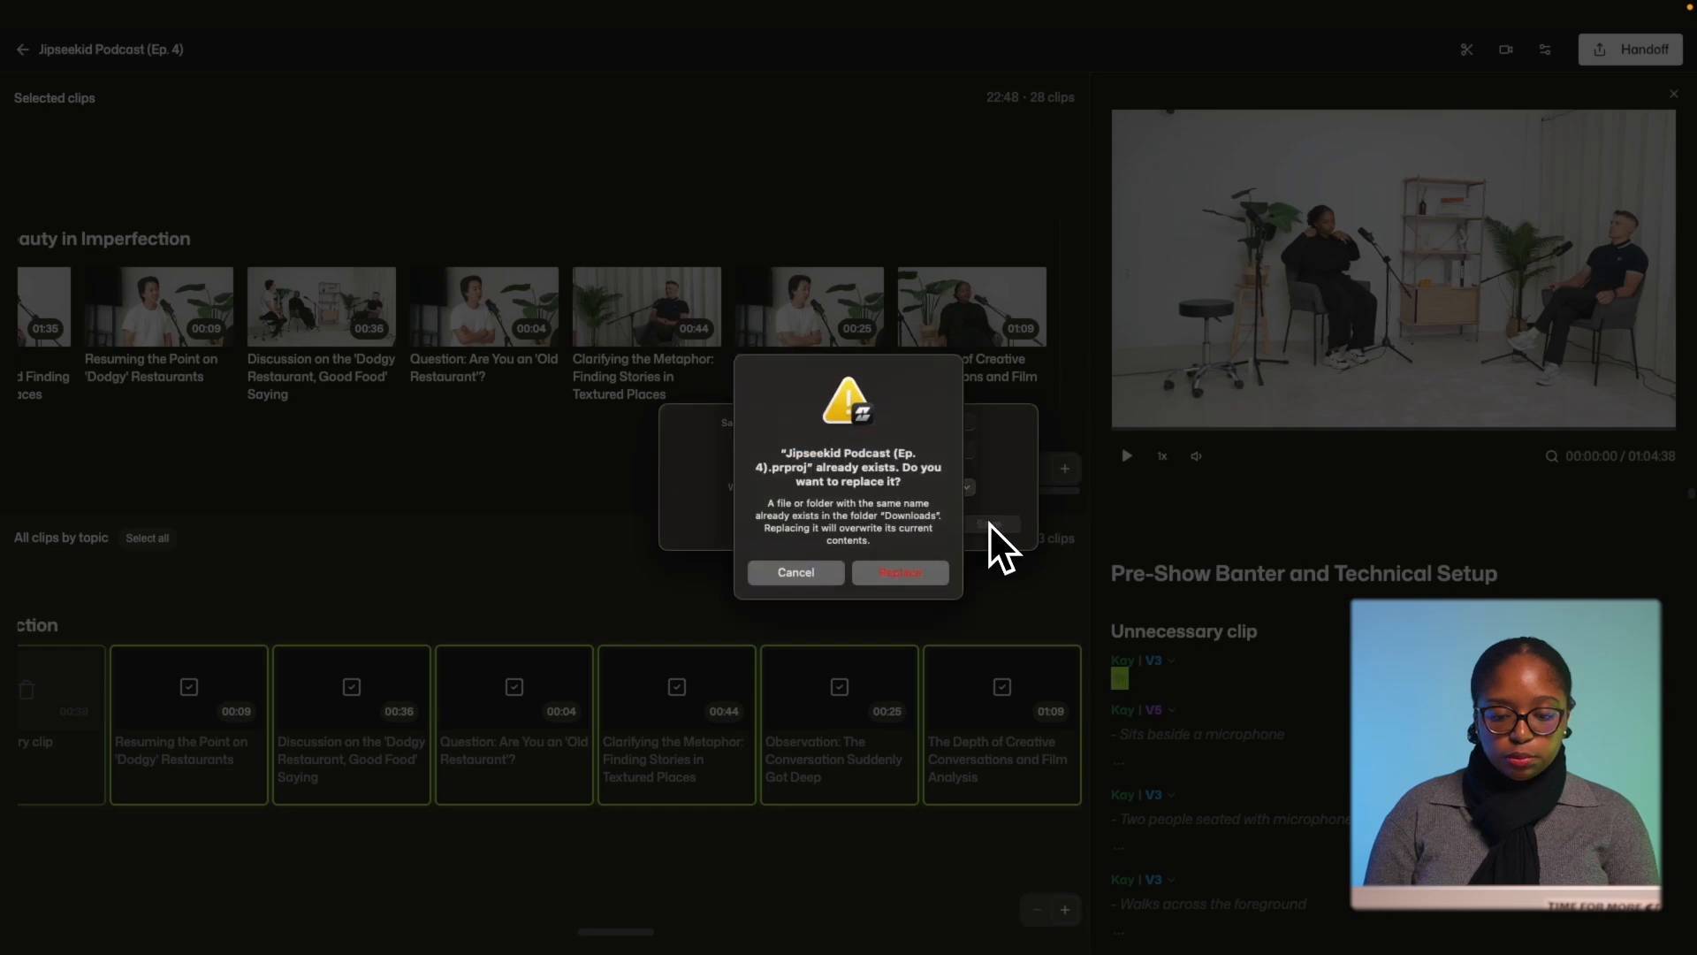
pyautogui.click(920, 571)
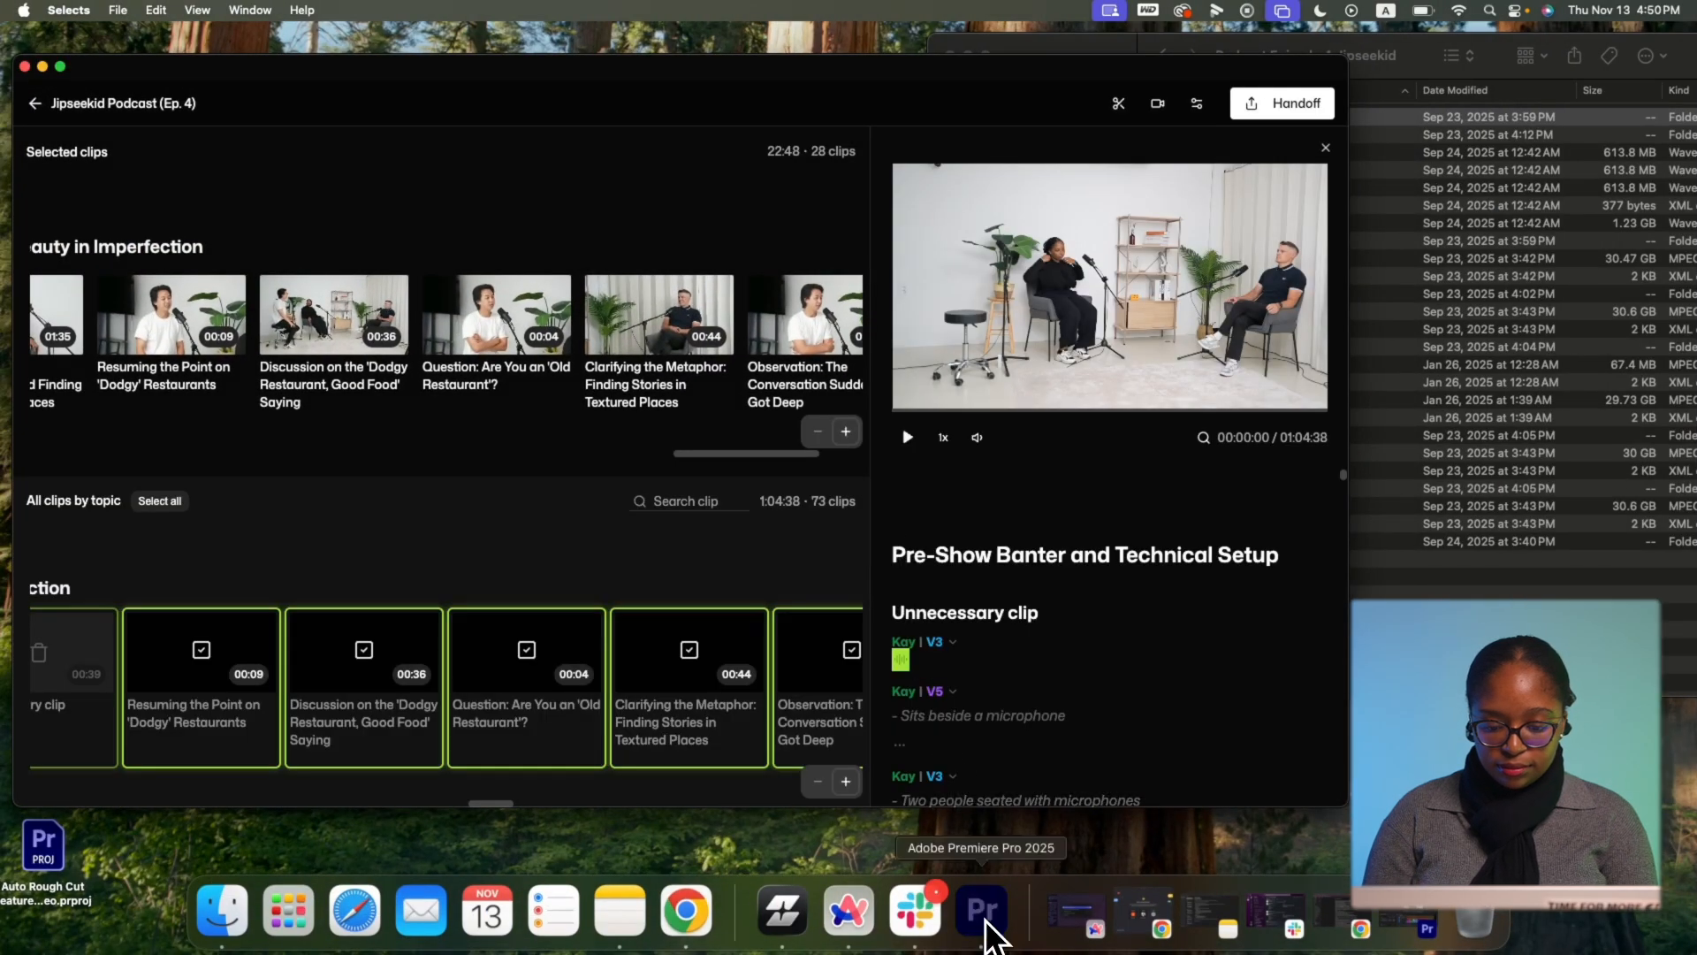
pyautogui.click(983, 910)
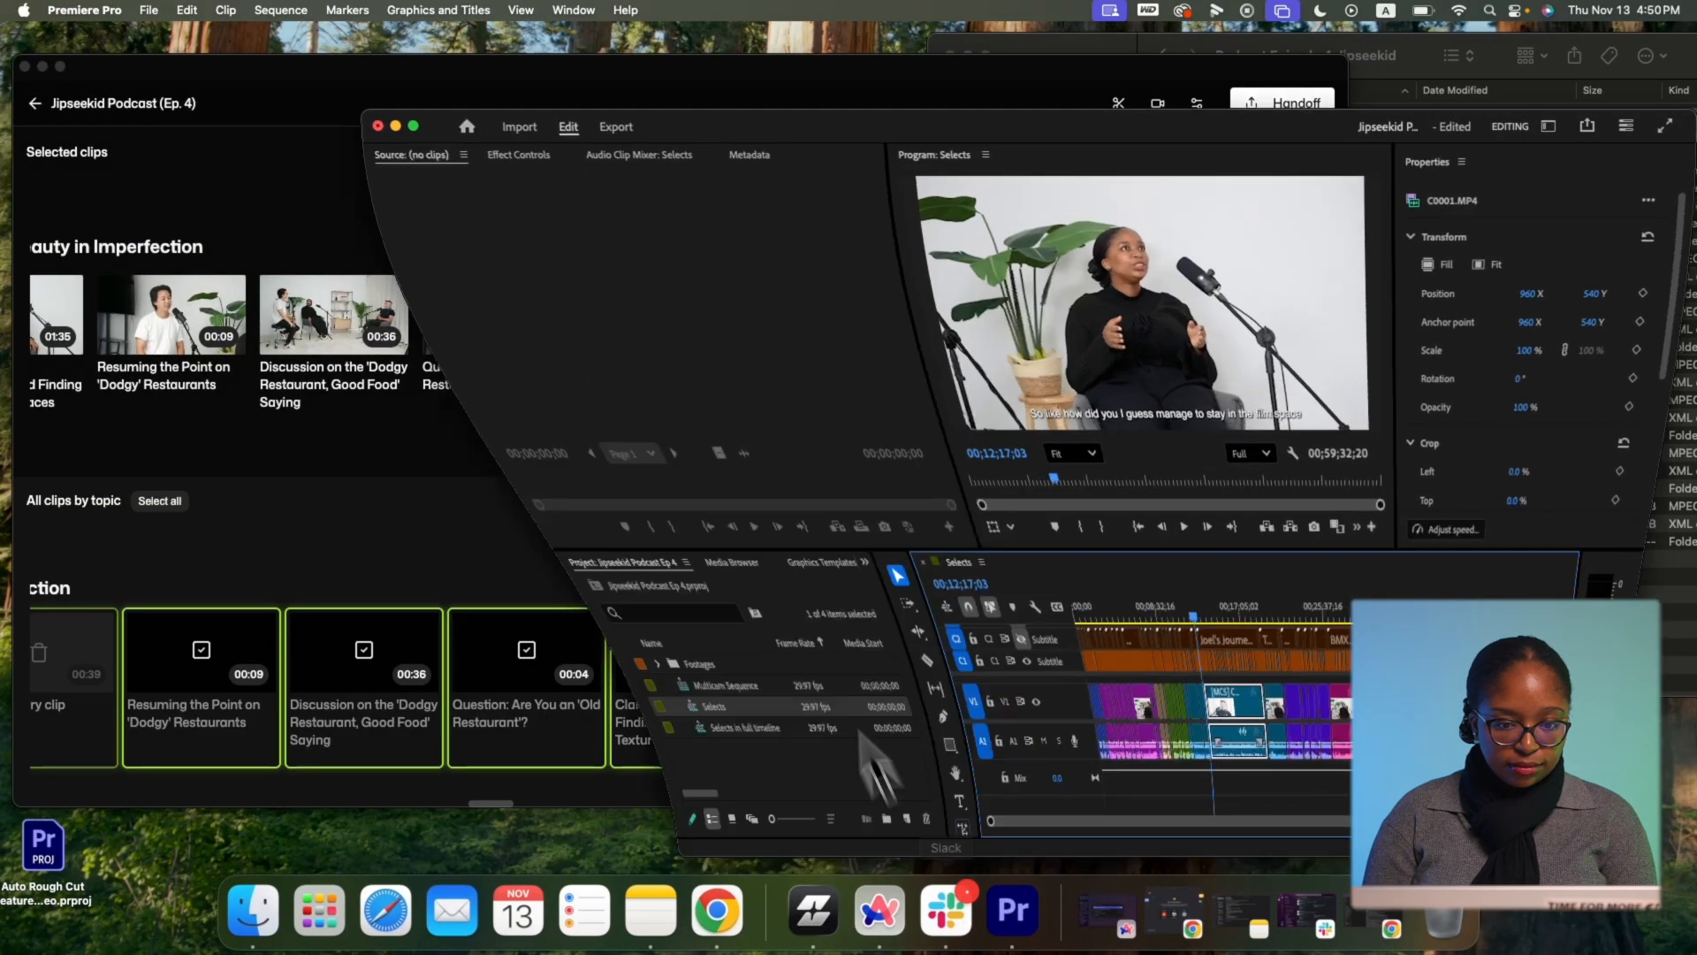
# Maximize Premiere Pro and scrub through the Selects sequence from about 15 minutes onward.
pyautogui.click(413, 126)
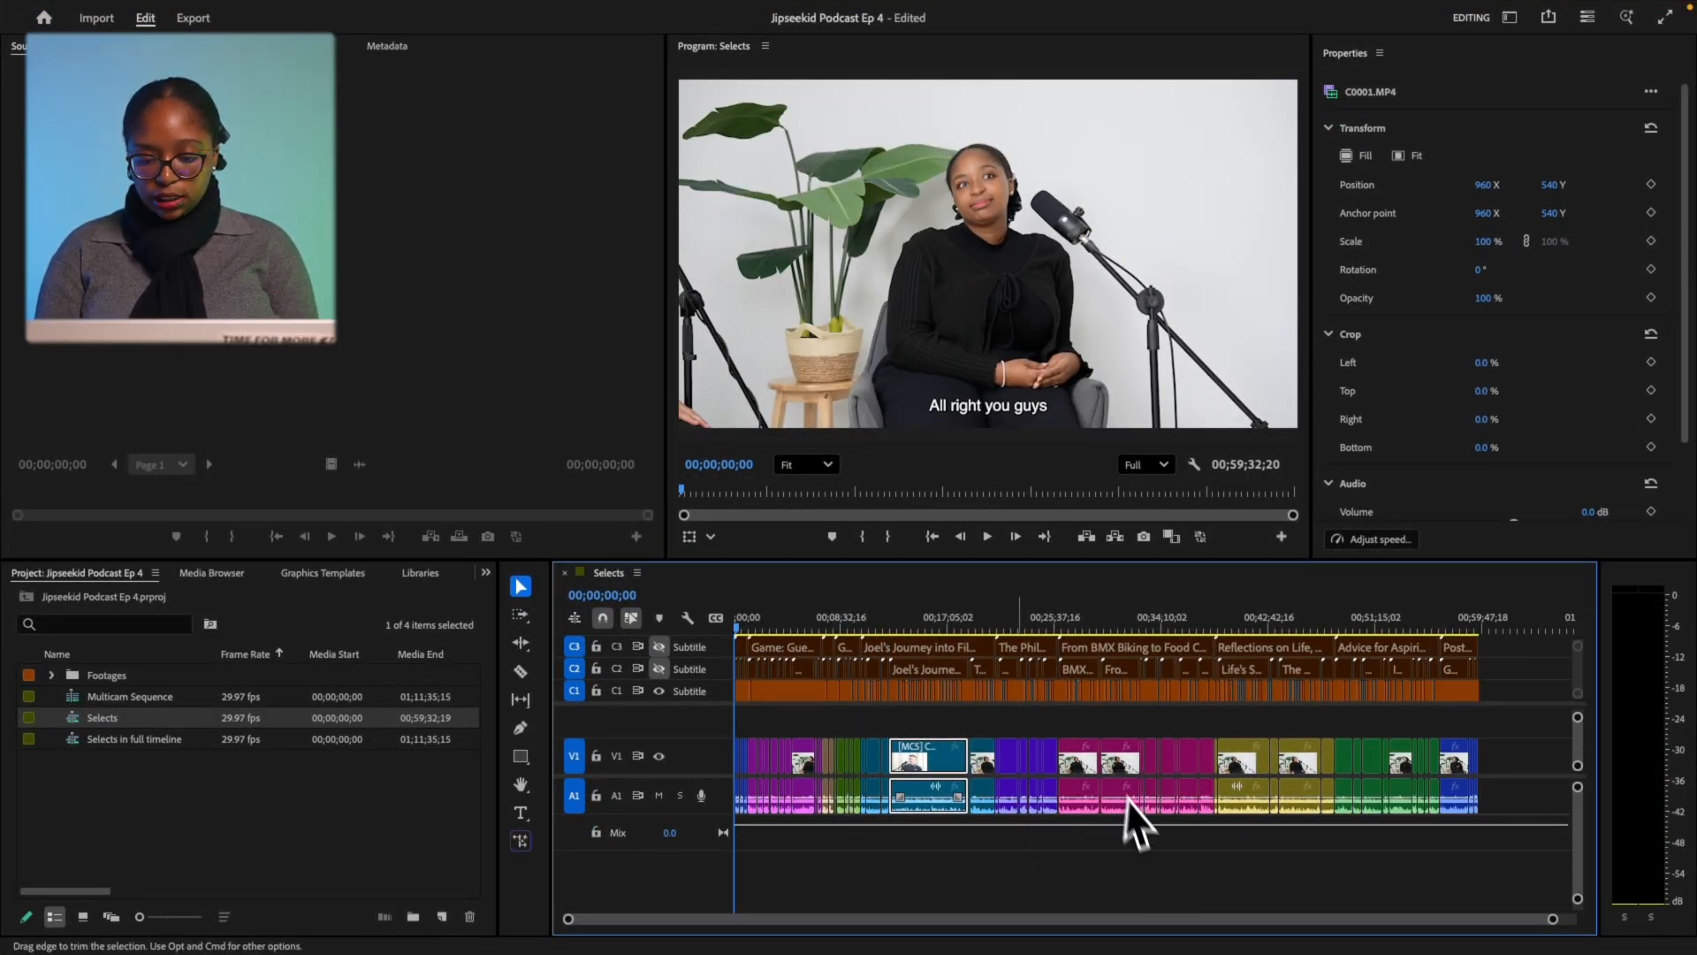
pyautogui.click(929, 624)
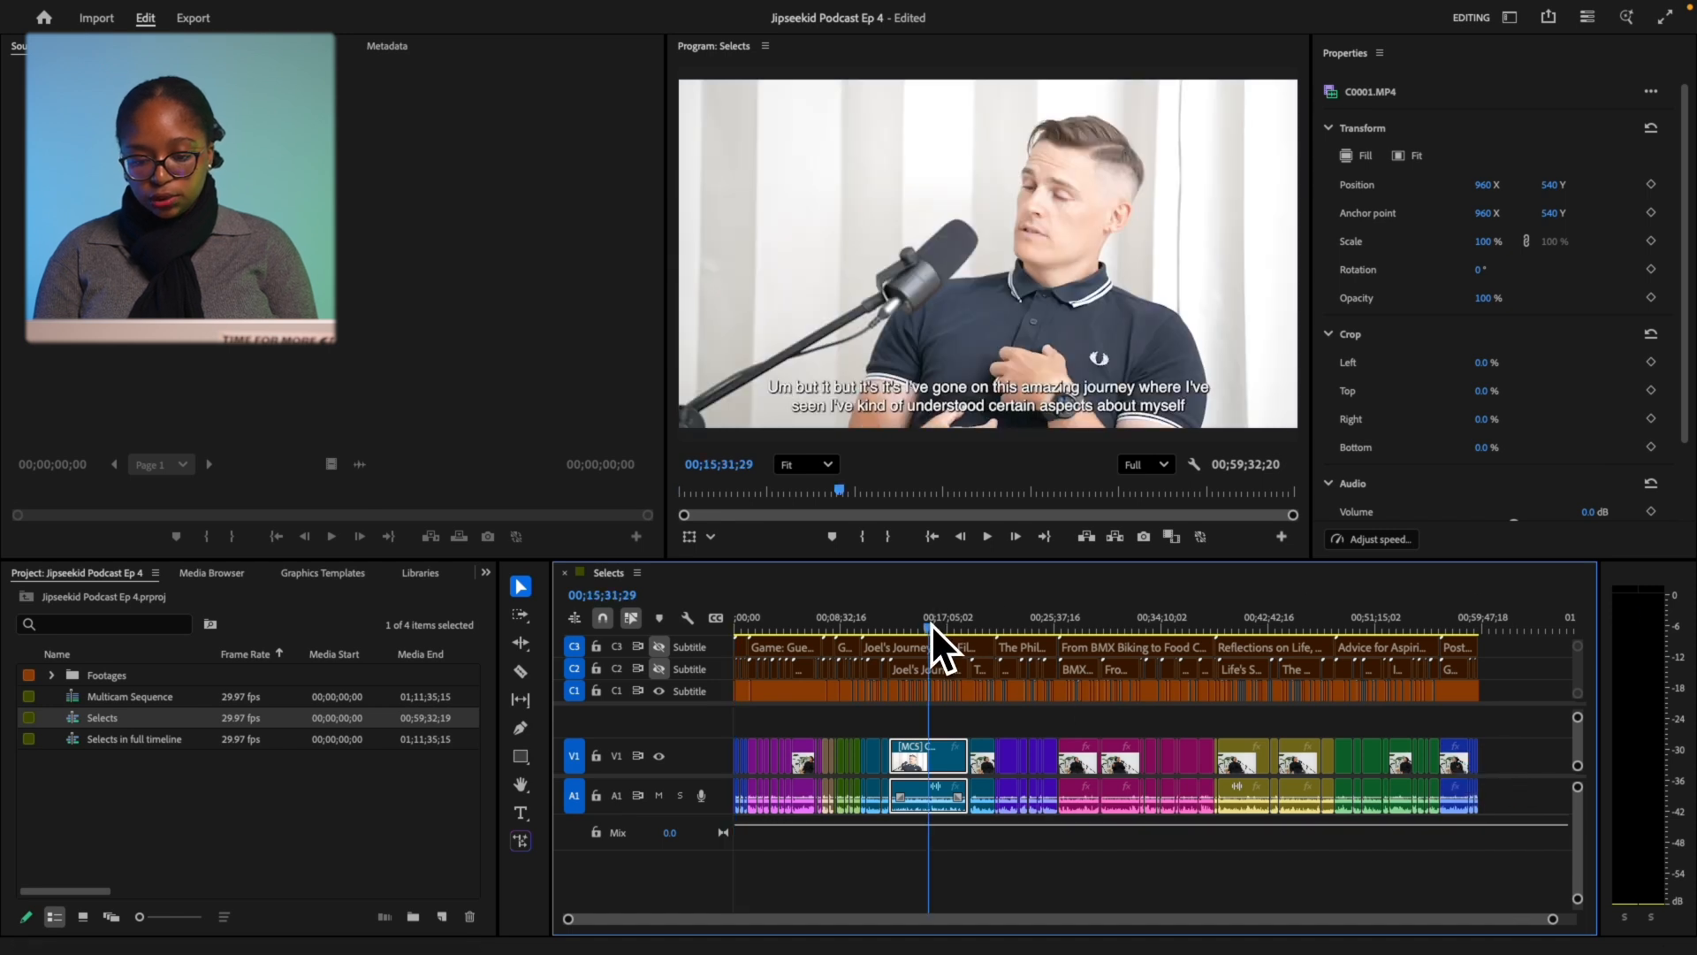
pyautogui.click(1018, 617)
pyautogui.click(1106, 619)
pyautogui.click(1175, 615)
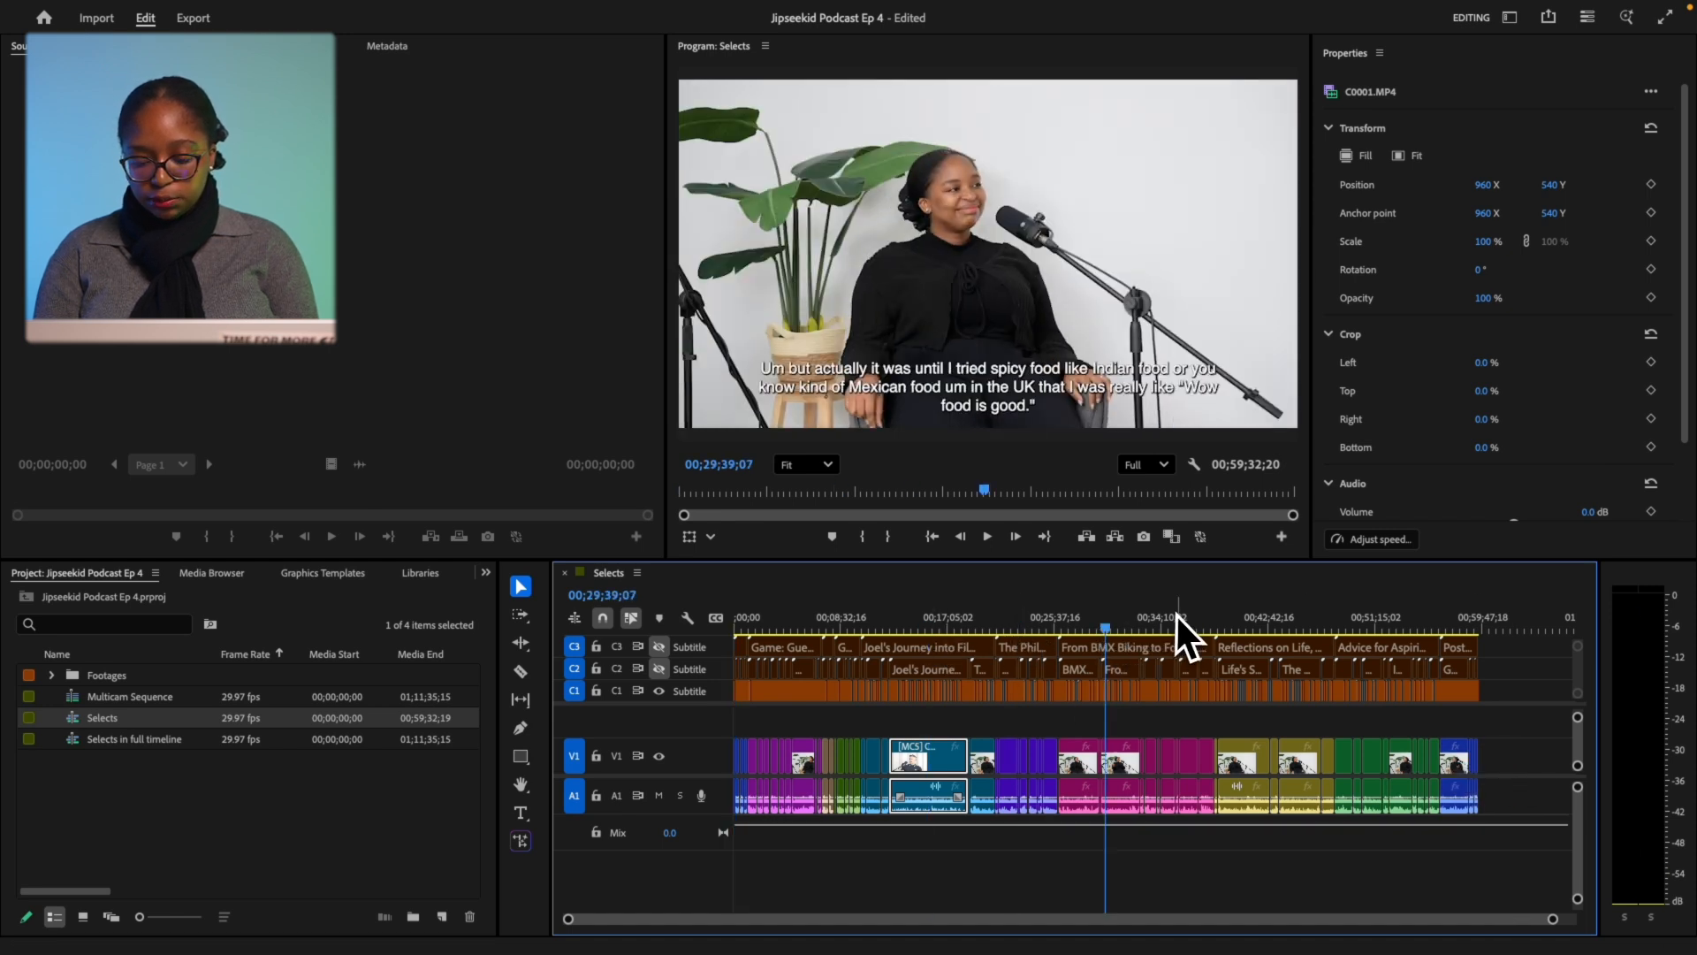
pyautogui.click(1270, 616)
pyautogui.click(1392, 616)
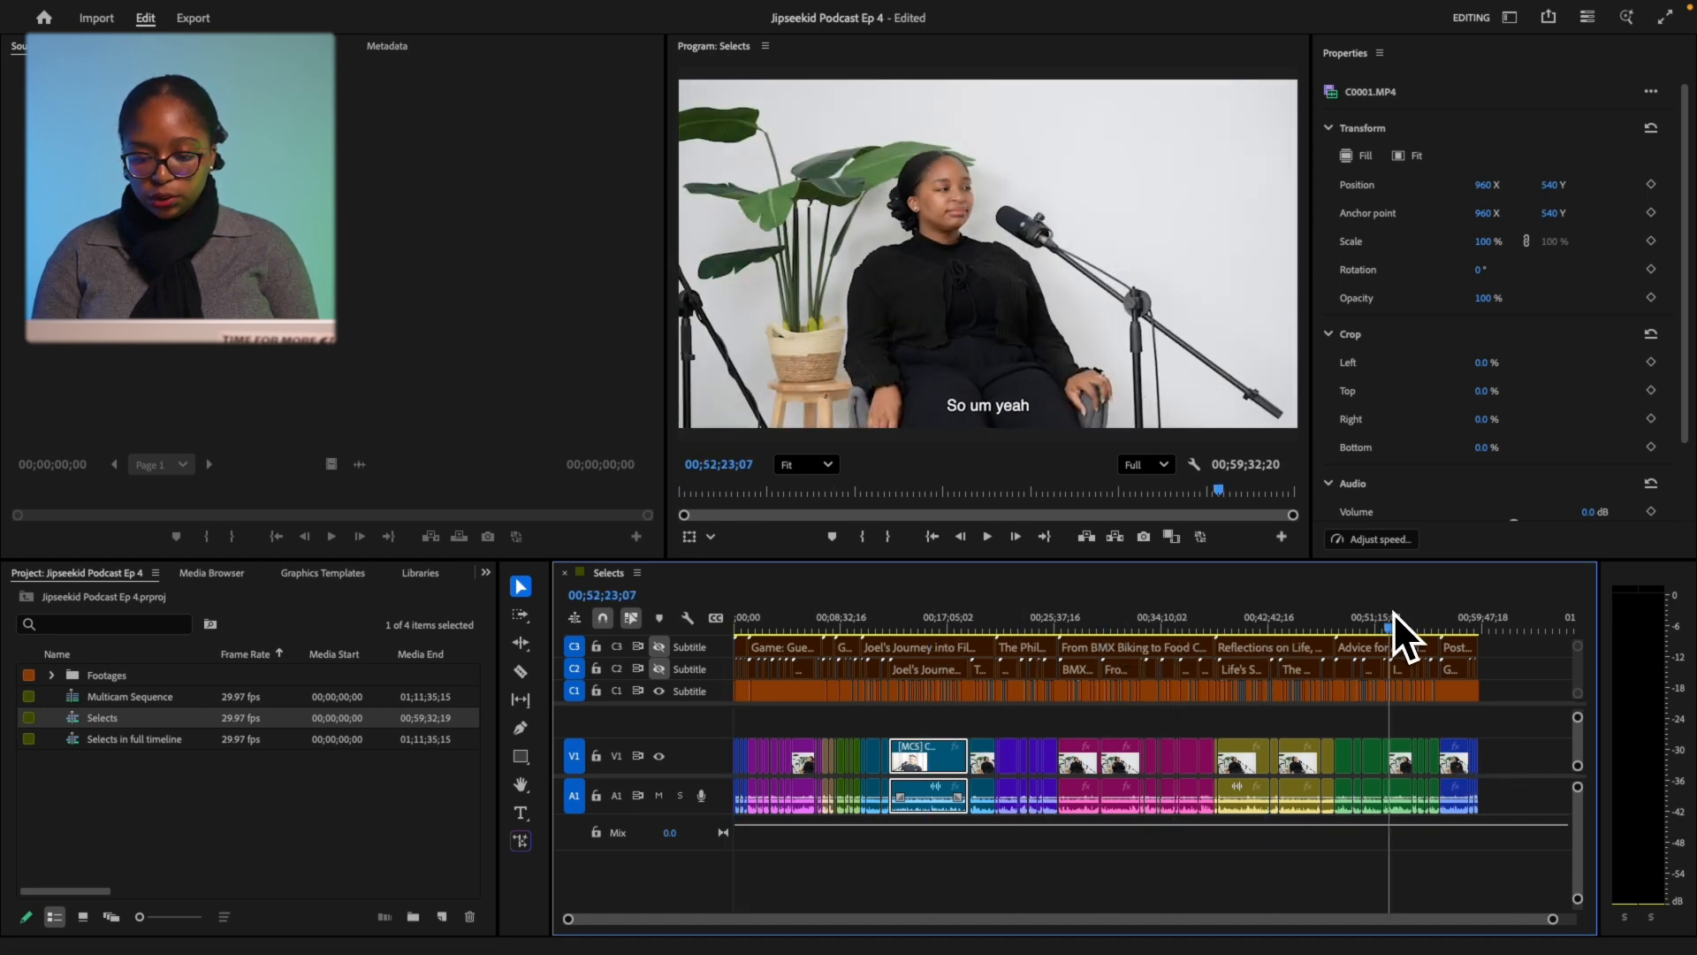
pyautogui.click(984, 619)
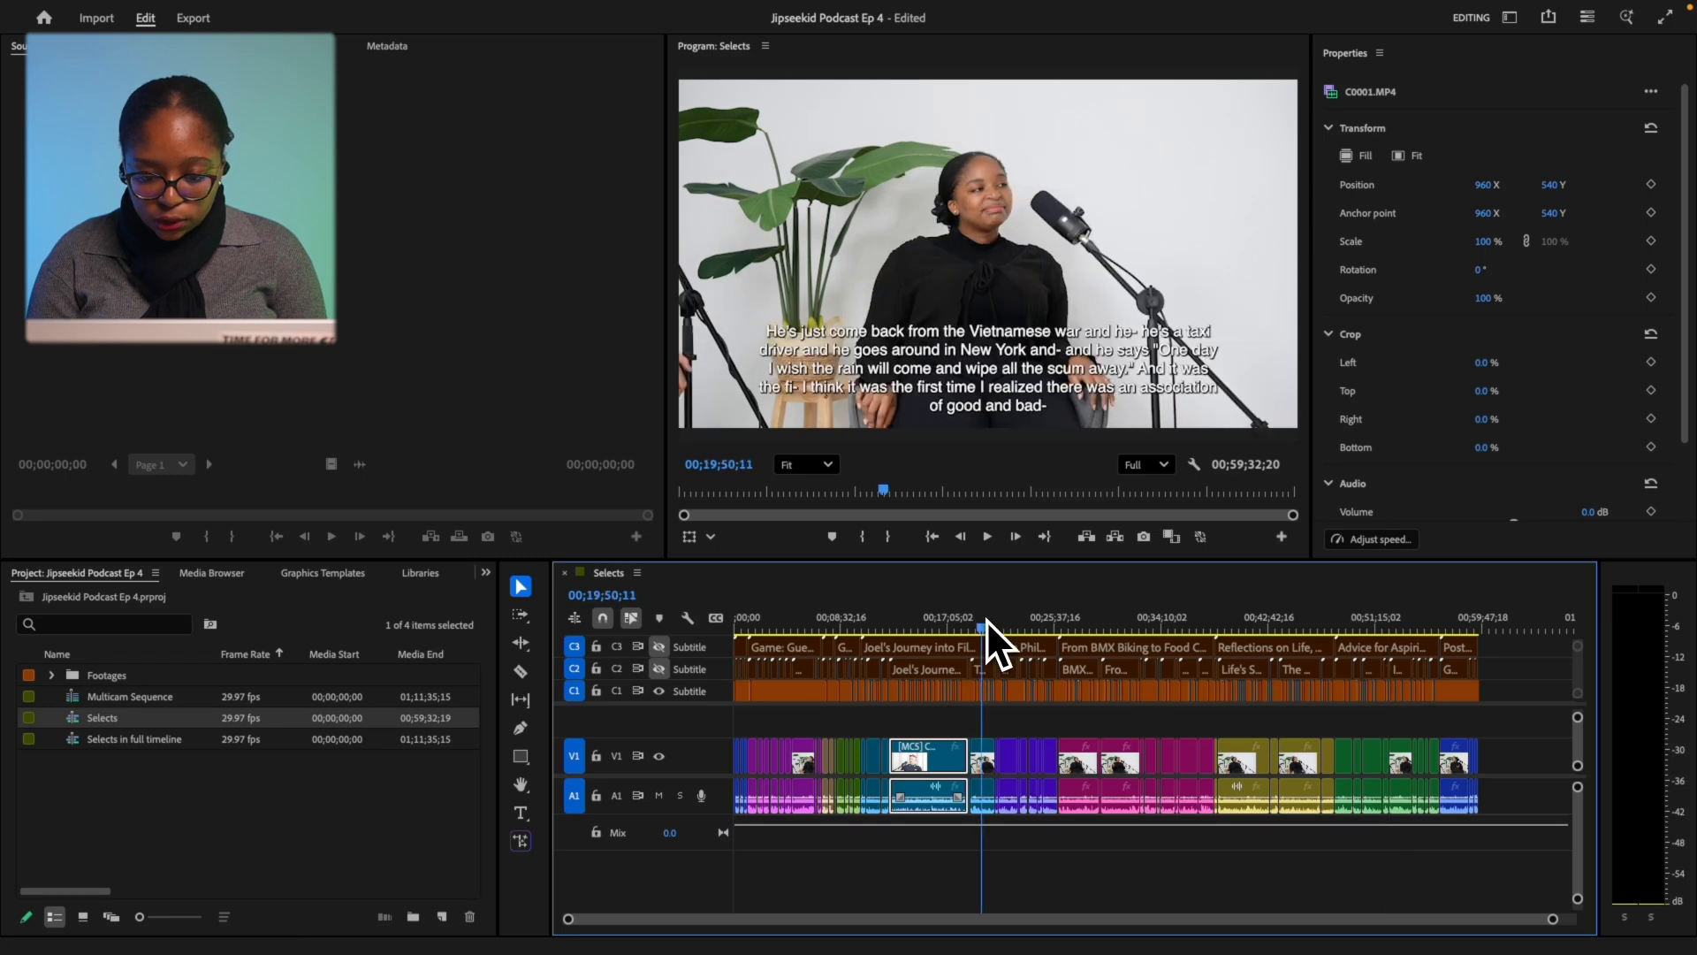
pyautogui.click(1088, 617)
pyautogui.click(1148, 616)
pyautogui.press('Home')
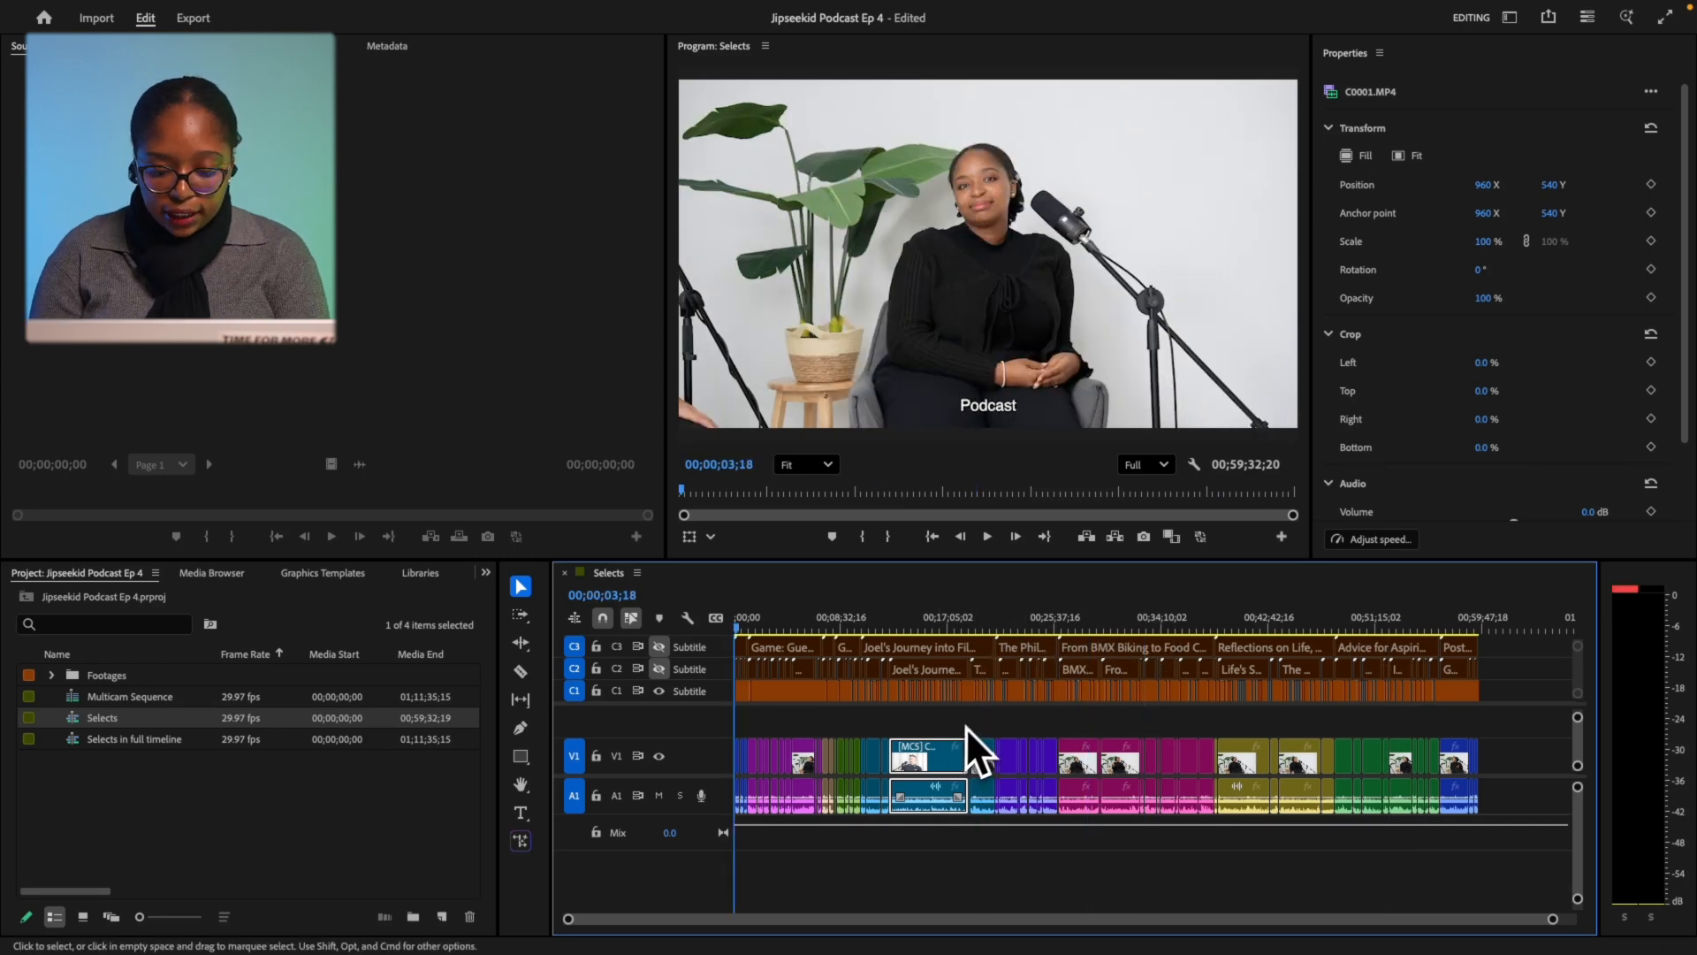
# At 00;15;02;10, cycle multicam angles 1–5, ending on the polo-shirt man's close-up.
pyautogui.click(925, 612)
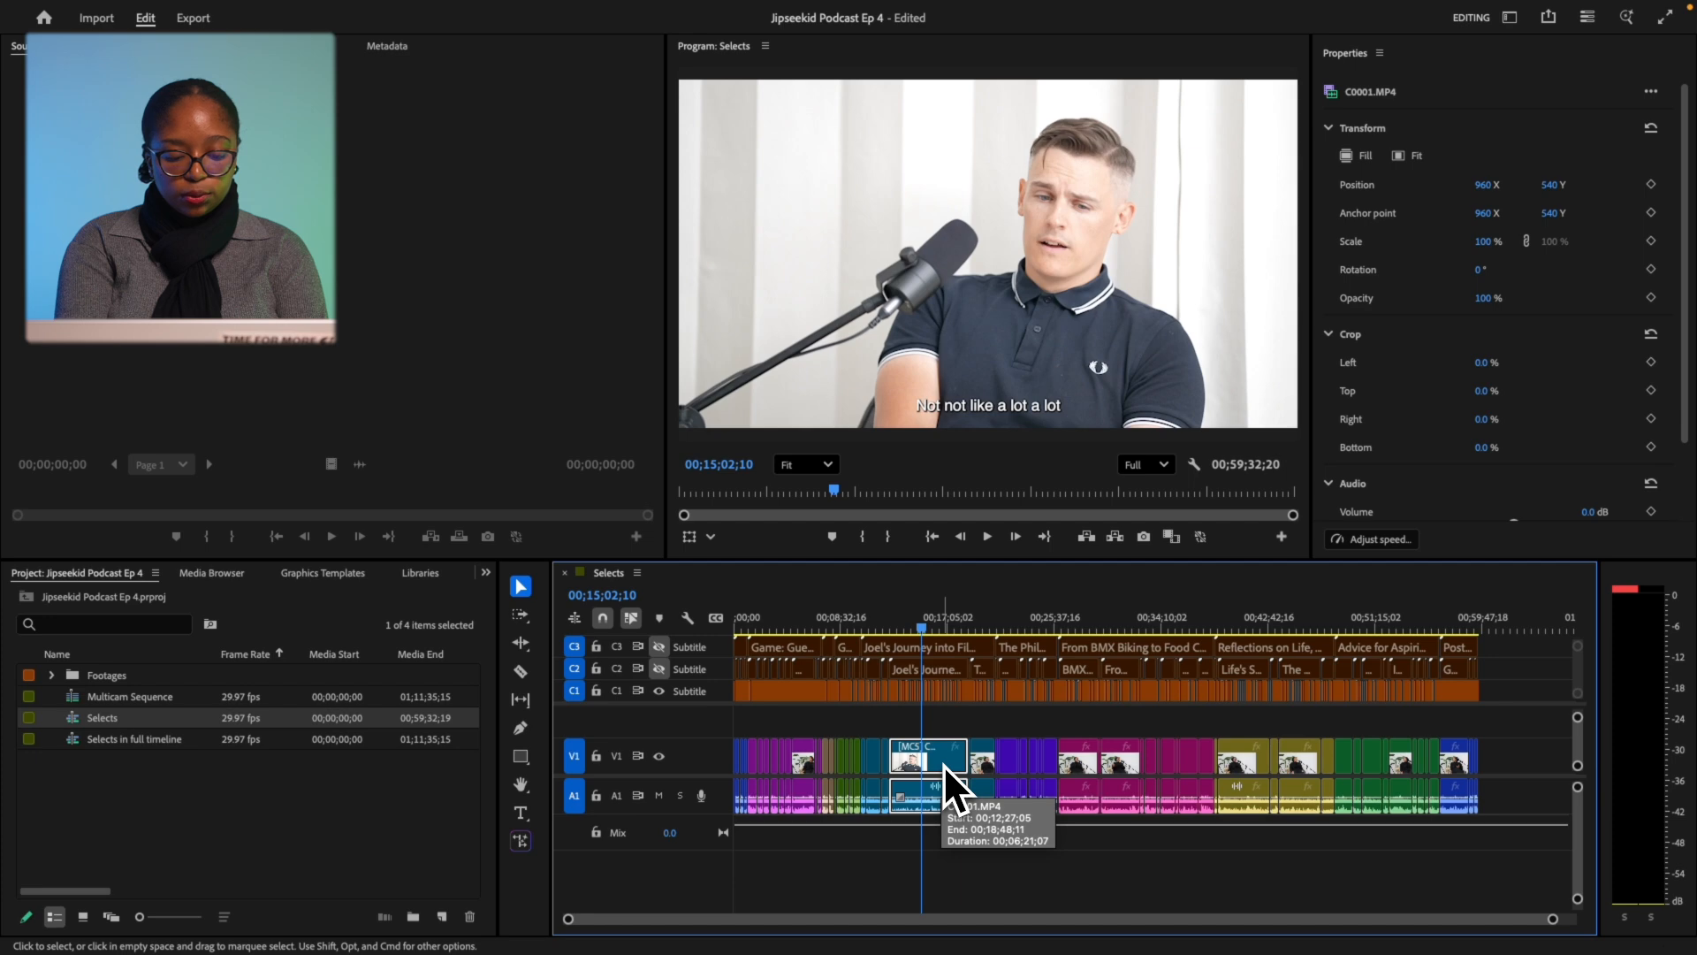
pyautogui.press('1')
pyautogui.press('2')
pyautogui.press('3')
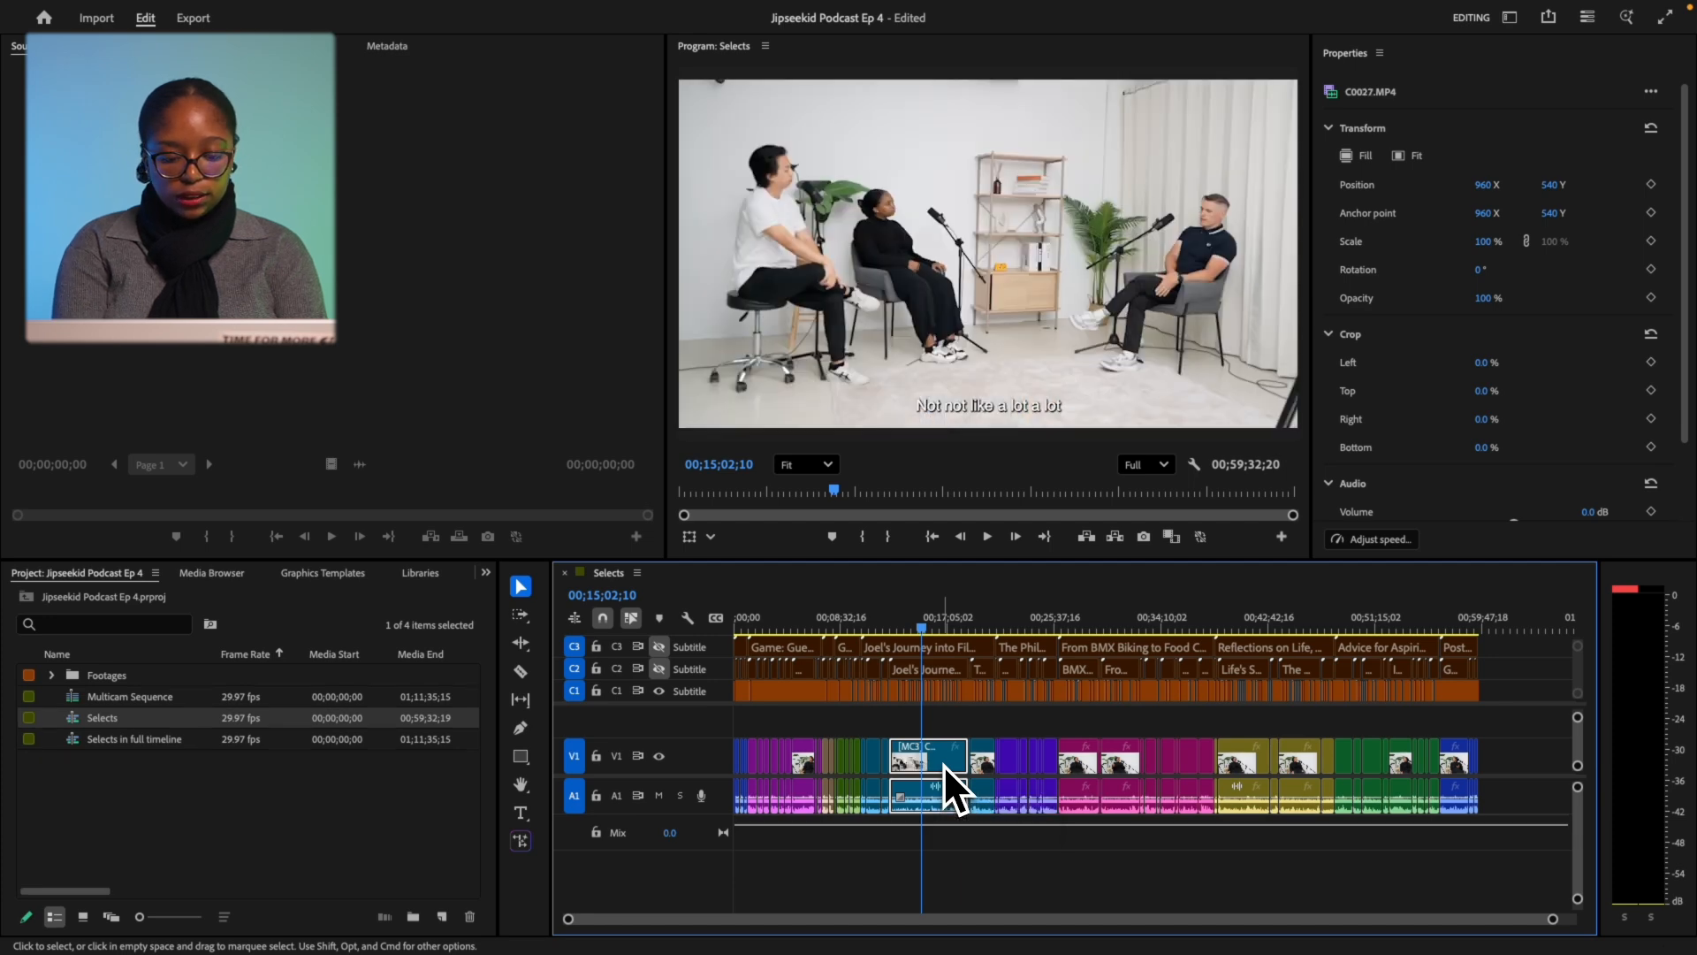
pyautogui.press('4')
pyautogui.press('5')
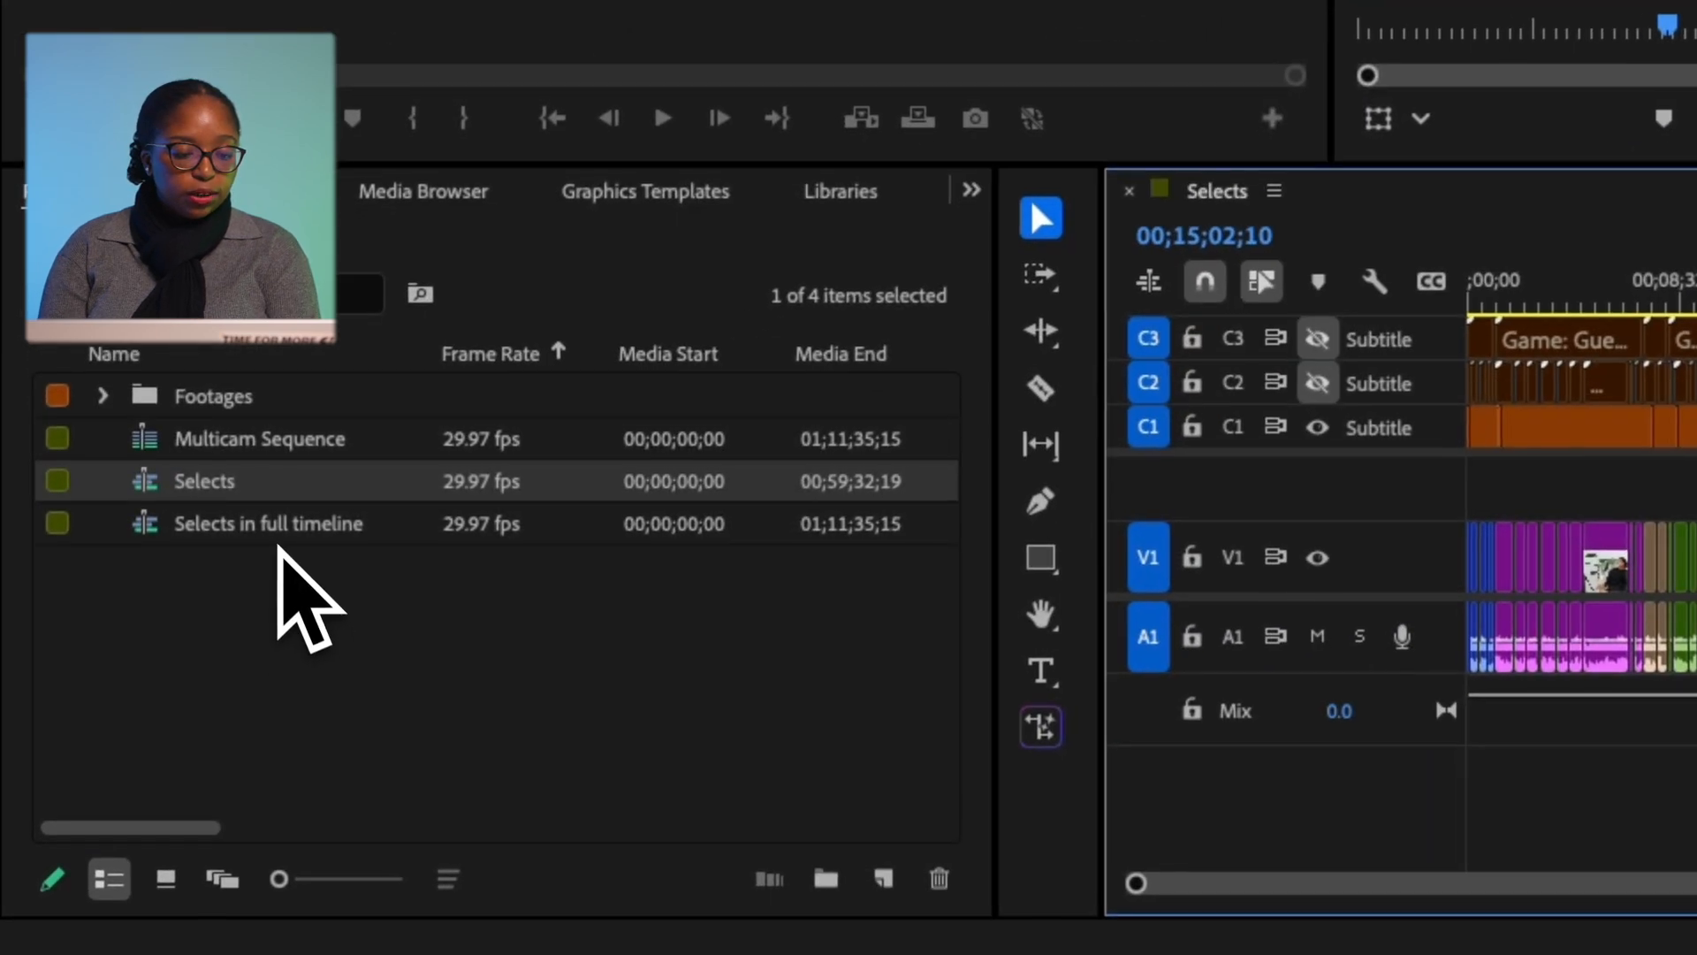
# Open the Selects in full timeline sequence and scrub from about 9 minutes in.
pyautogui.doubleClick(274, 539)
pyautogui.hscroll(-7, 981, 482)
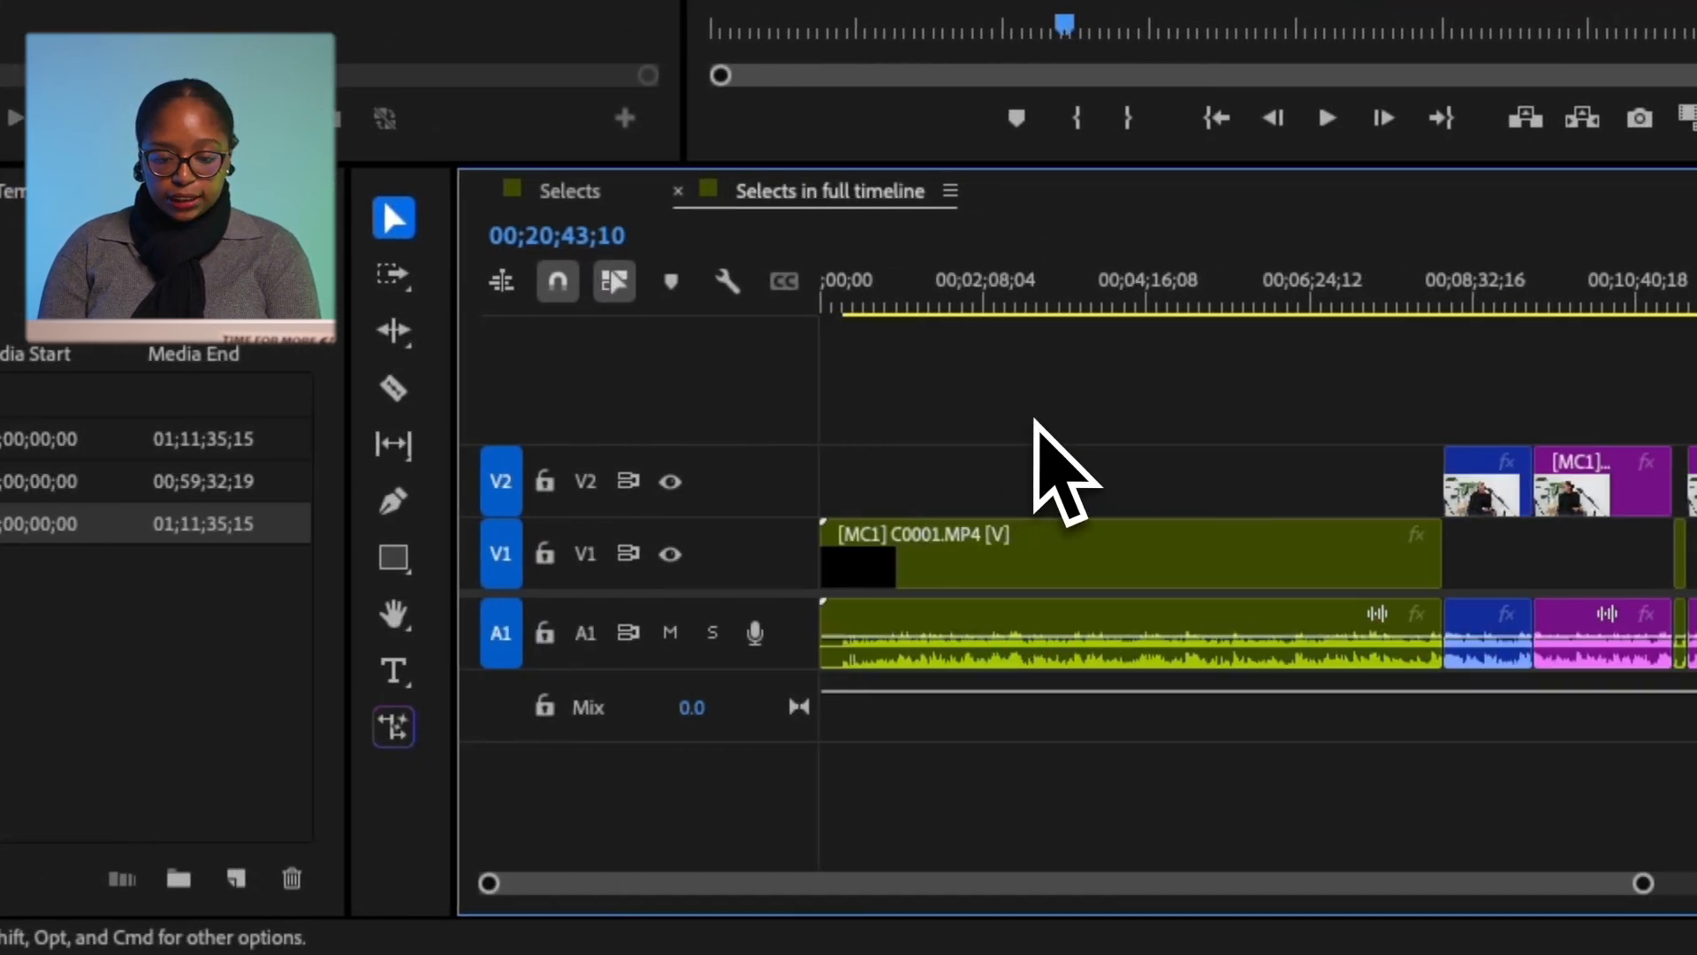
pyautogui.click(1527, 287)
pyautogui.click(1024, 415)
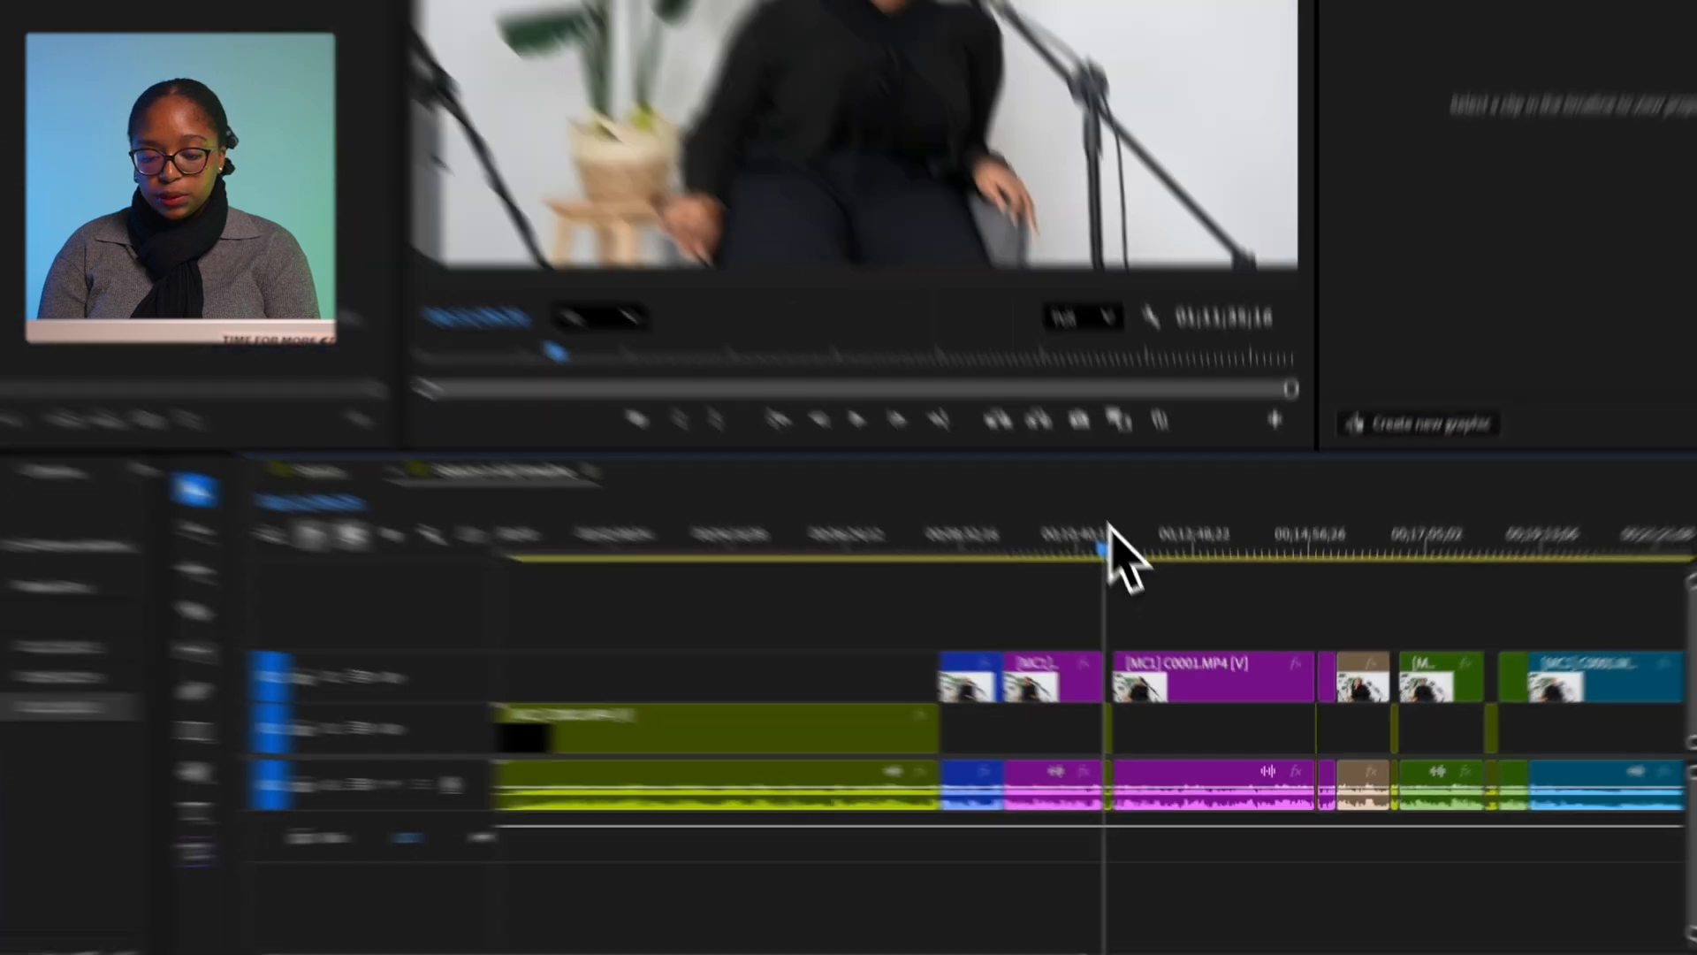
pyautogui.click(1105, 407)
pyautogui.click(1349, 419)
# Check the full timeline at 00;17;06;13, 00;42;21;00 and back at 00;04;52;19.
pyautogui.click(1385, 619)
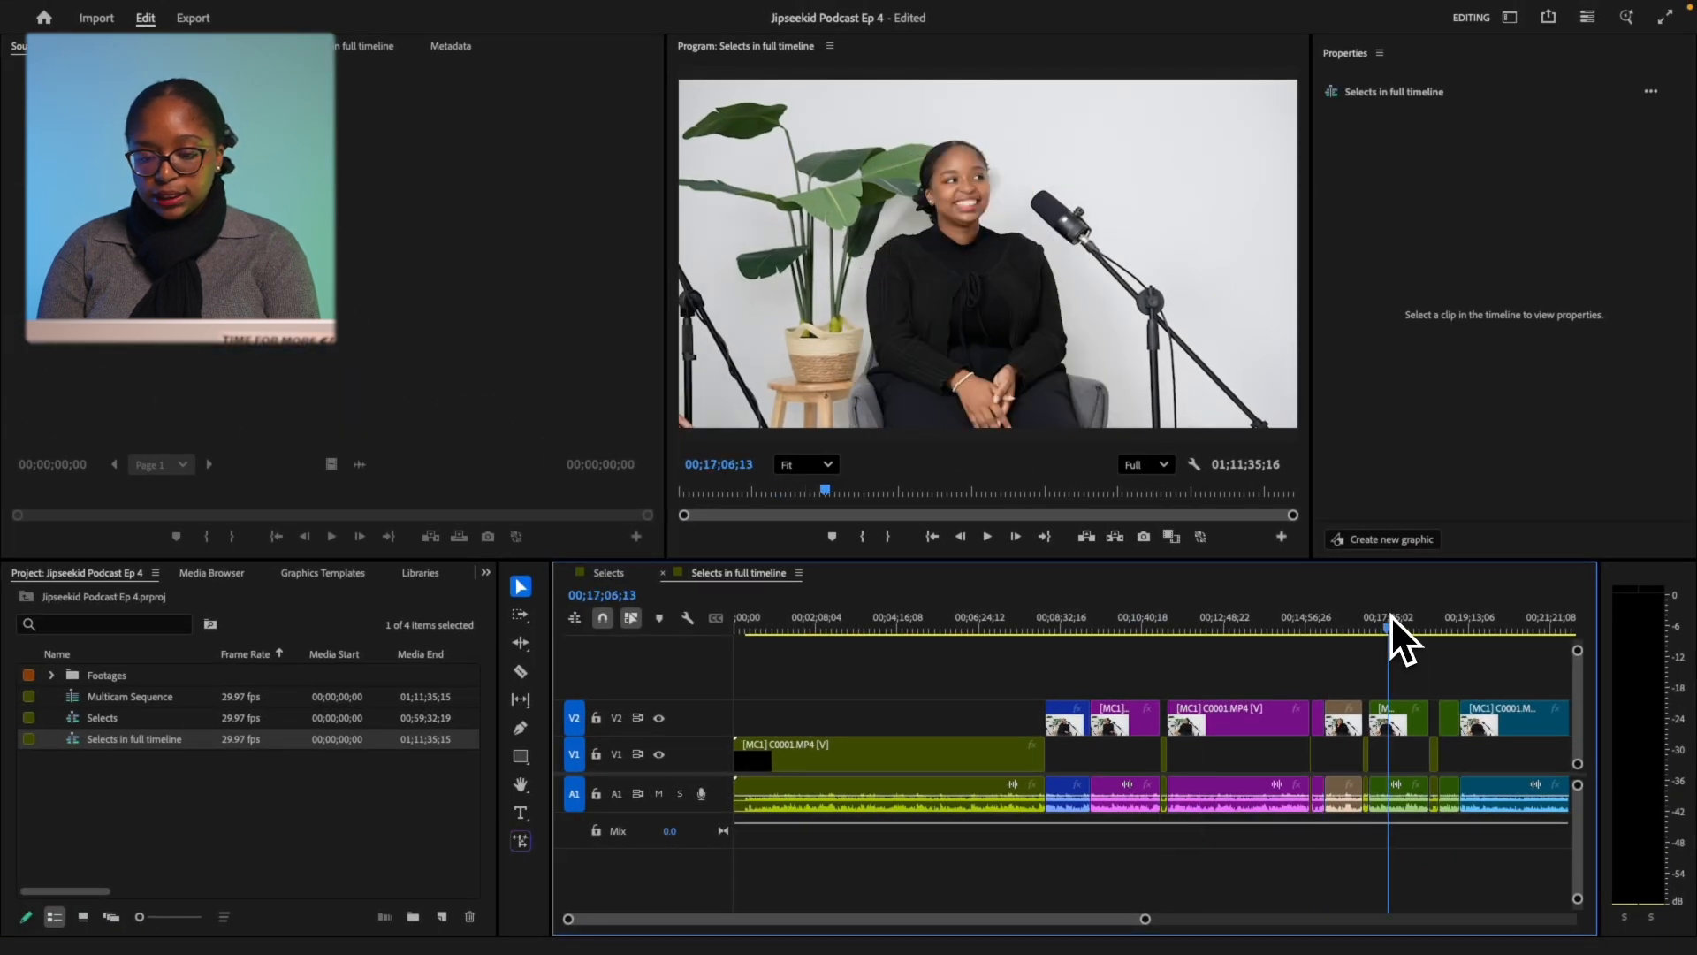
pyautogui.hscroll(8, 1220, 746)
pyautogui.click(1373, 617)
pyautogui.hscroll(10, 1406, 620)
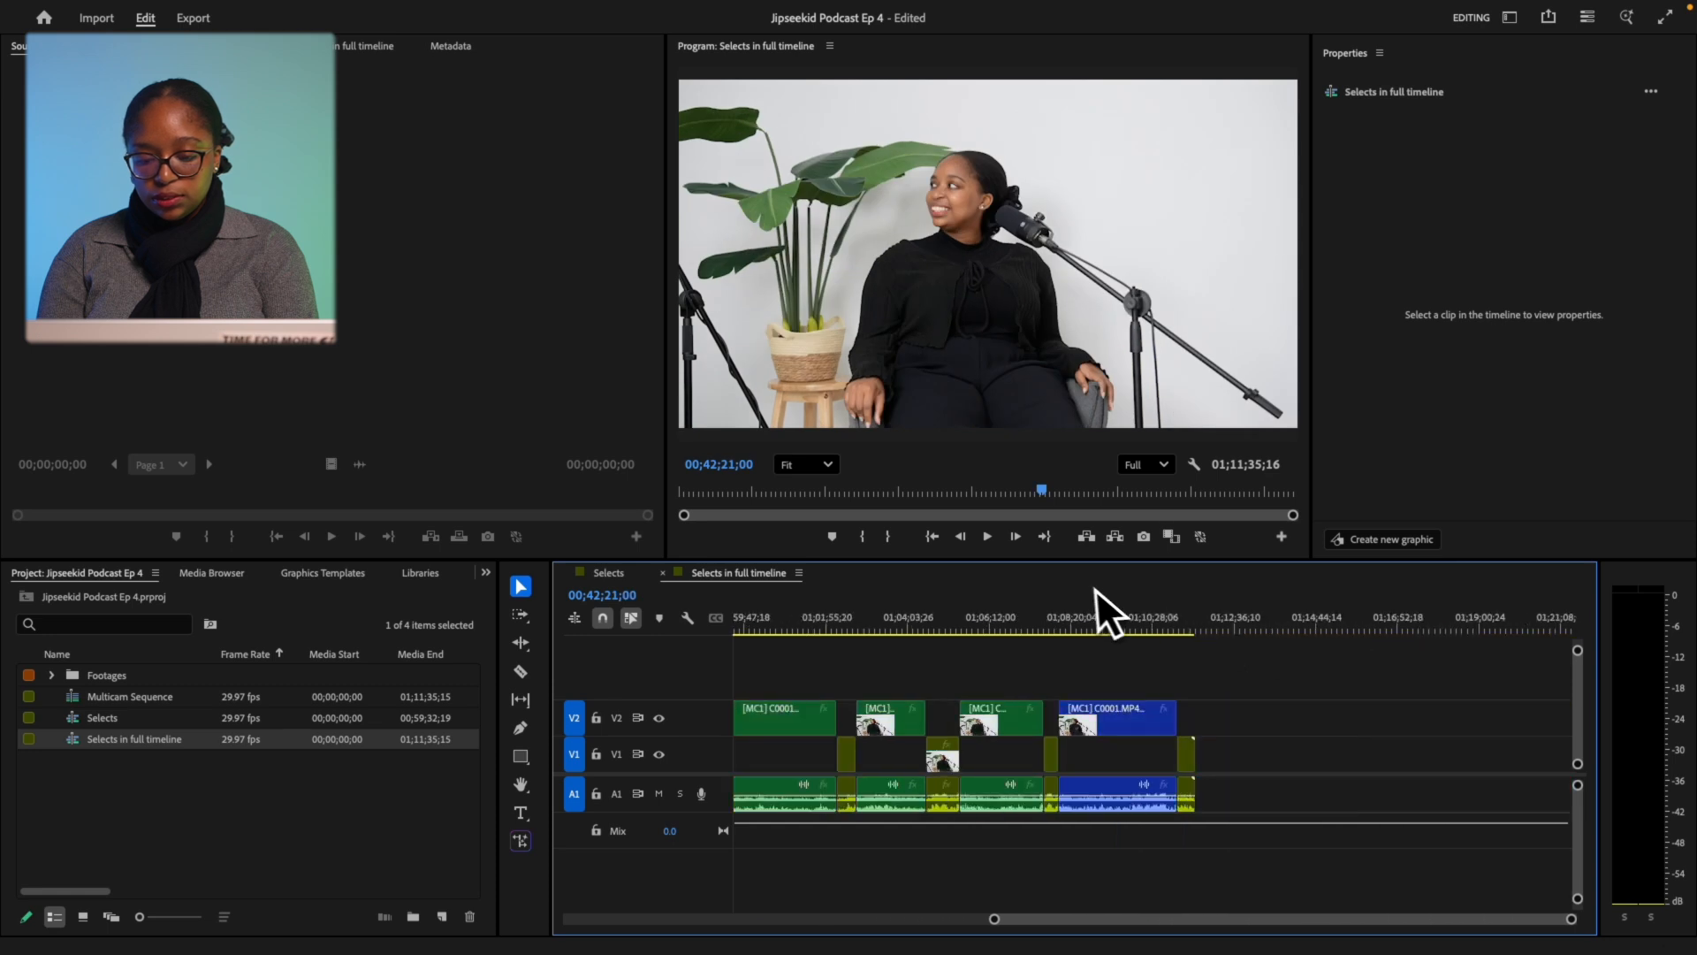
pyautogui.hscroll(-15, 1089, 619)
pyautogui.click(921, 623)
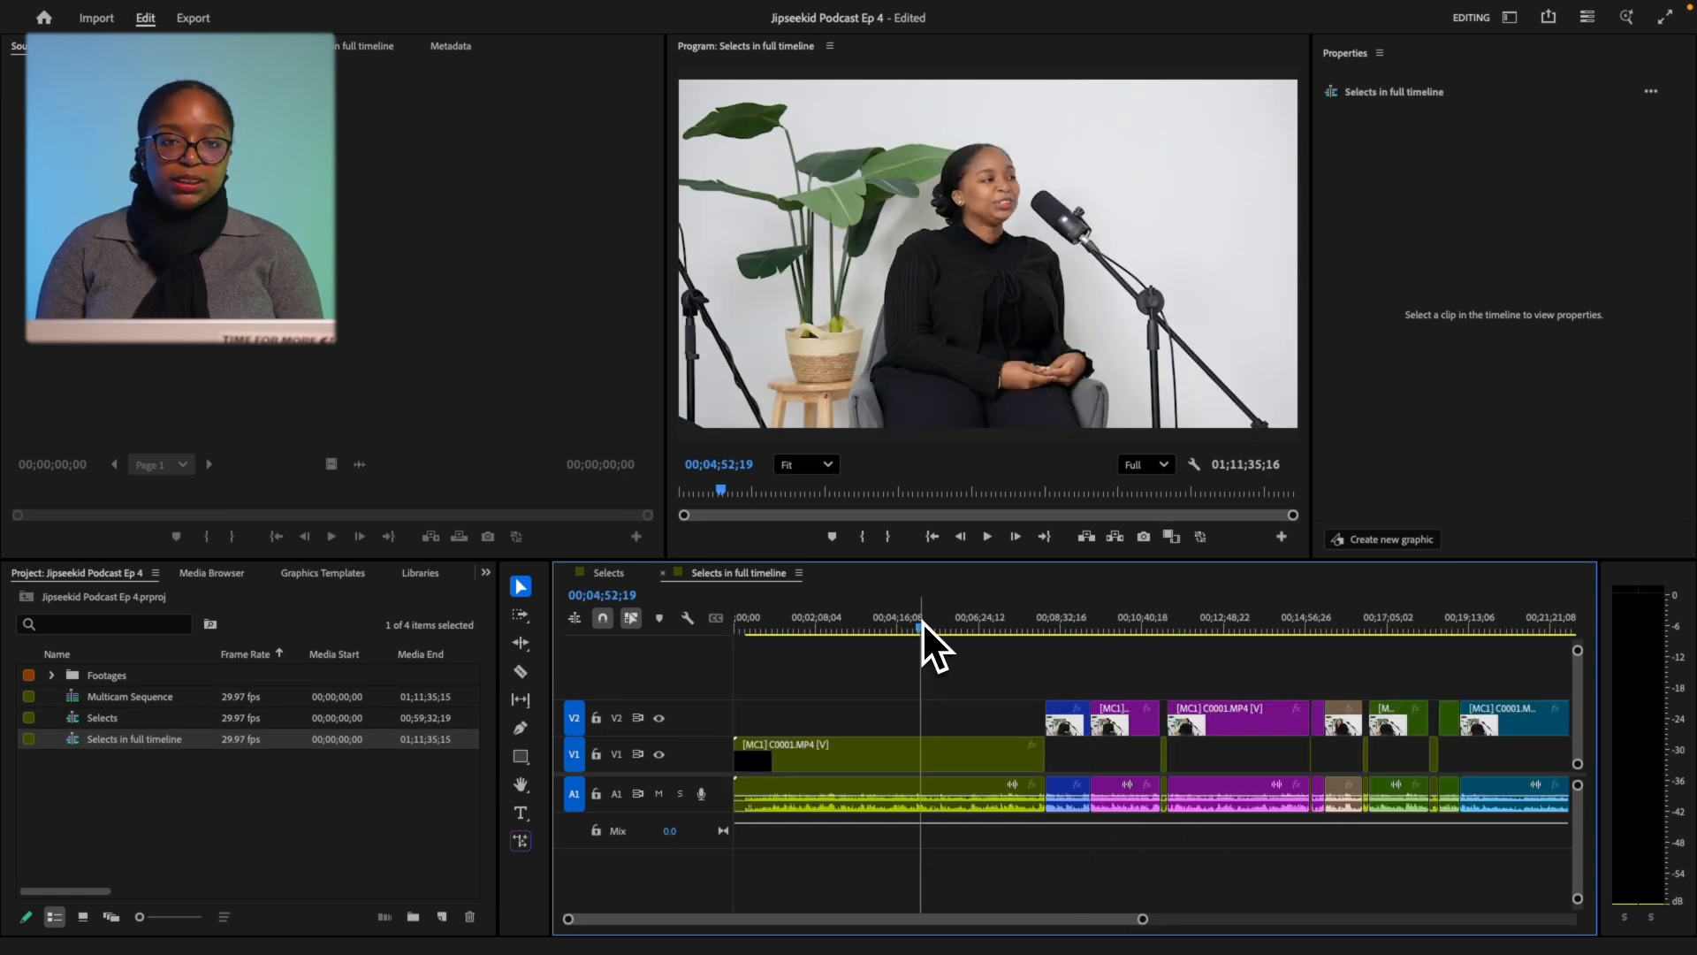
pyautogui.moveTo(243, 14)
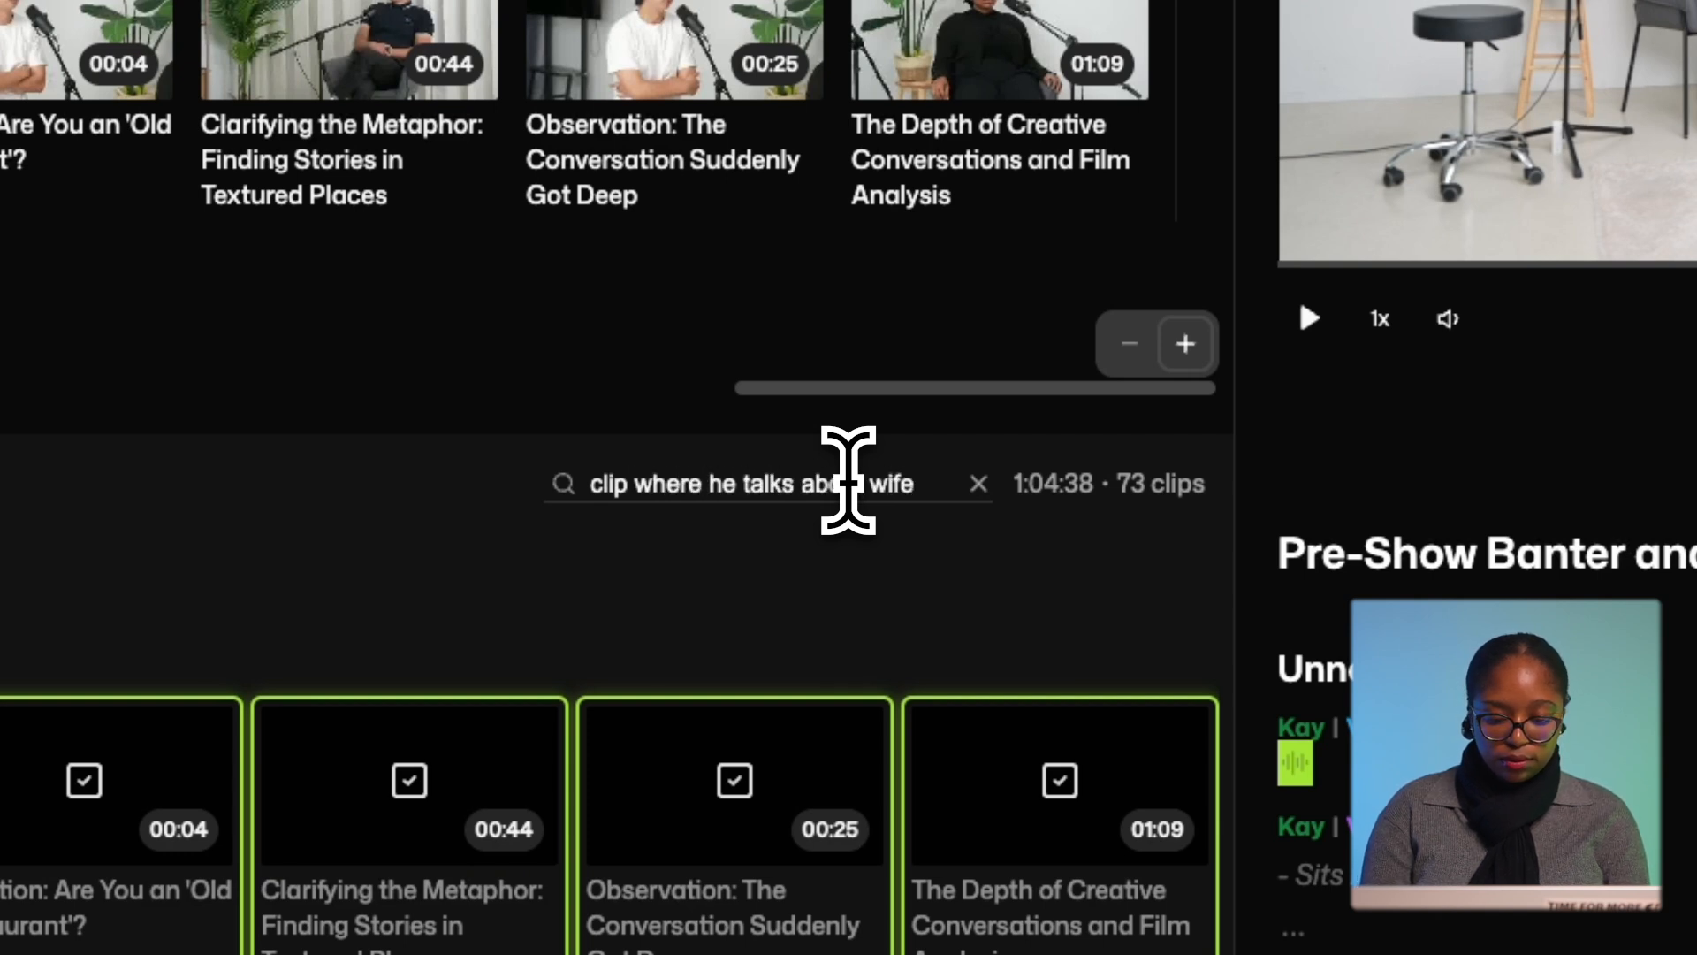
# Run the 'clip where he talks about wife' search and open the 03:24 authenticity clip.
pyautogui.press('Return')
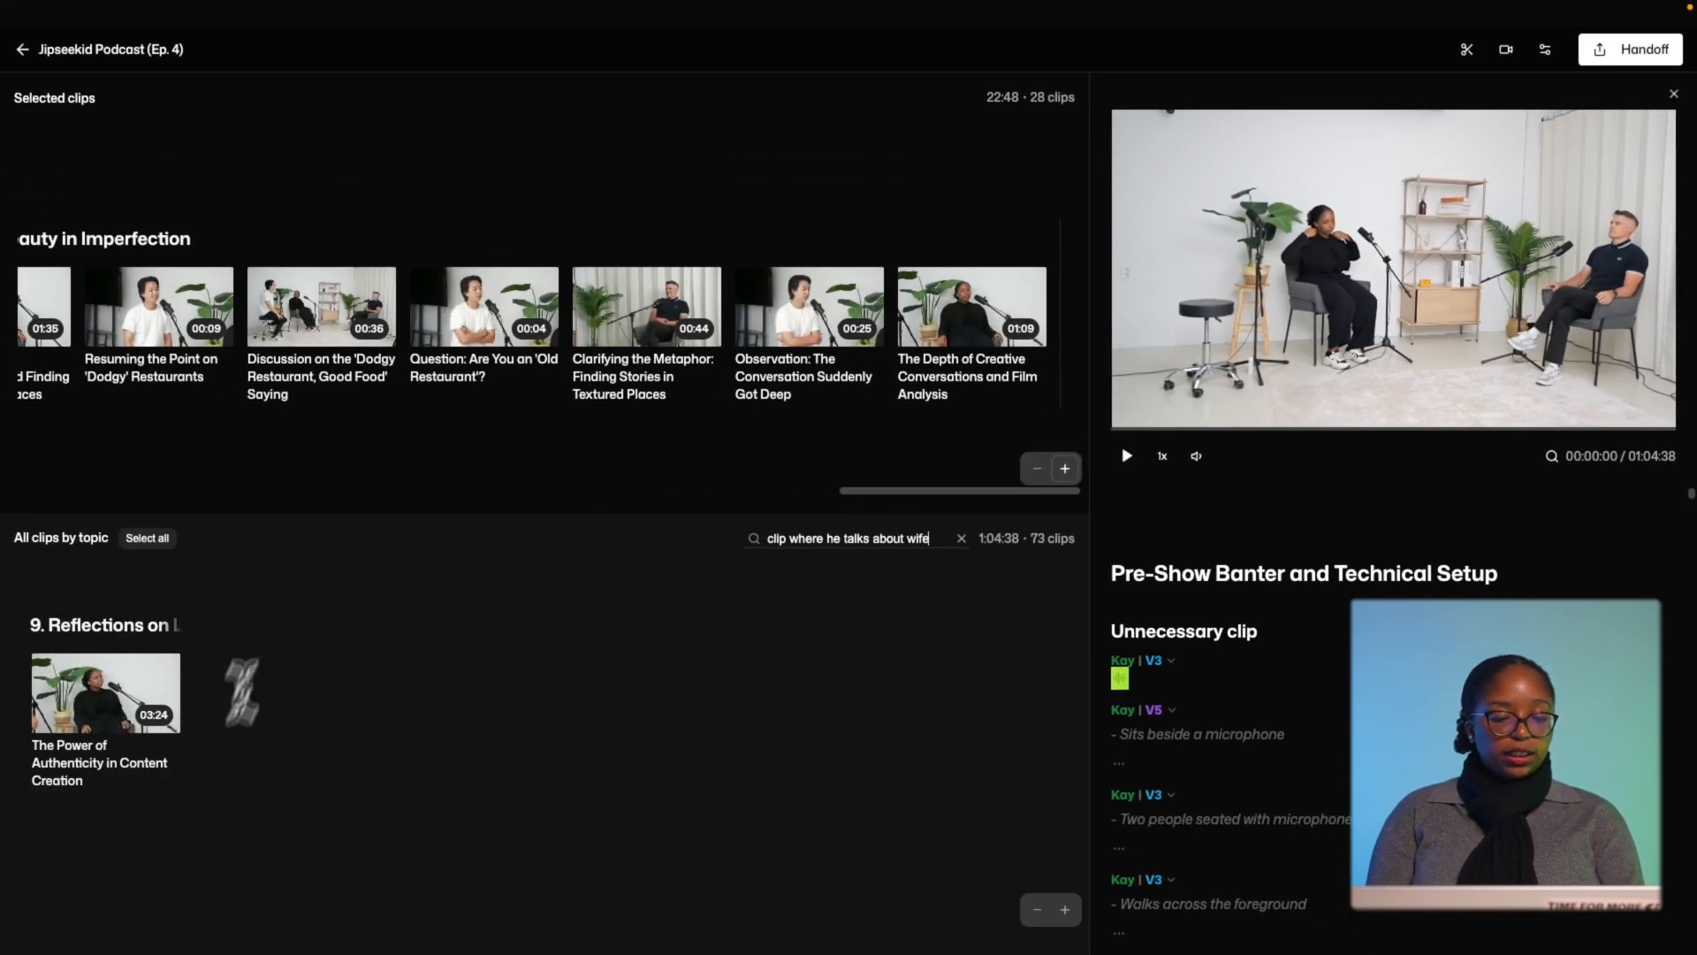
pyautogui.click(76, 721)
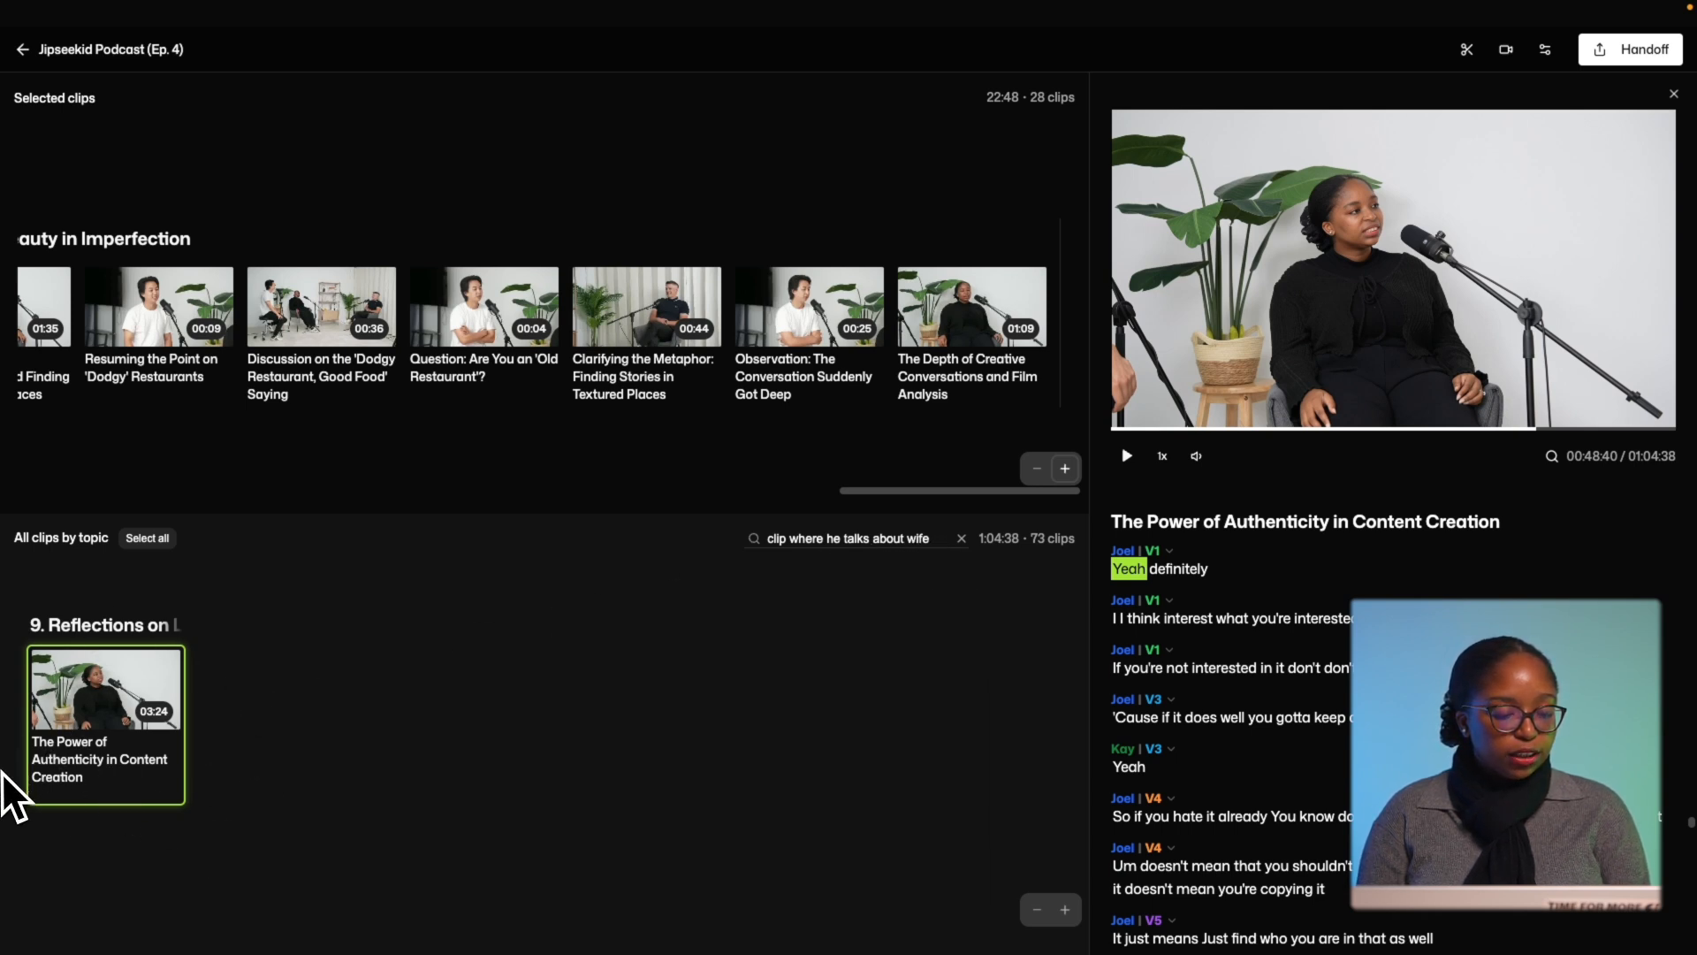
# Play the V5 passage from 'And' about his wife, then clear the search to list all 73 clips.
pyautogui.scroll(-5, 1316, 747)
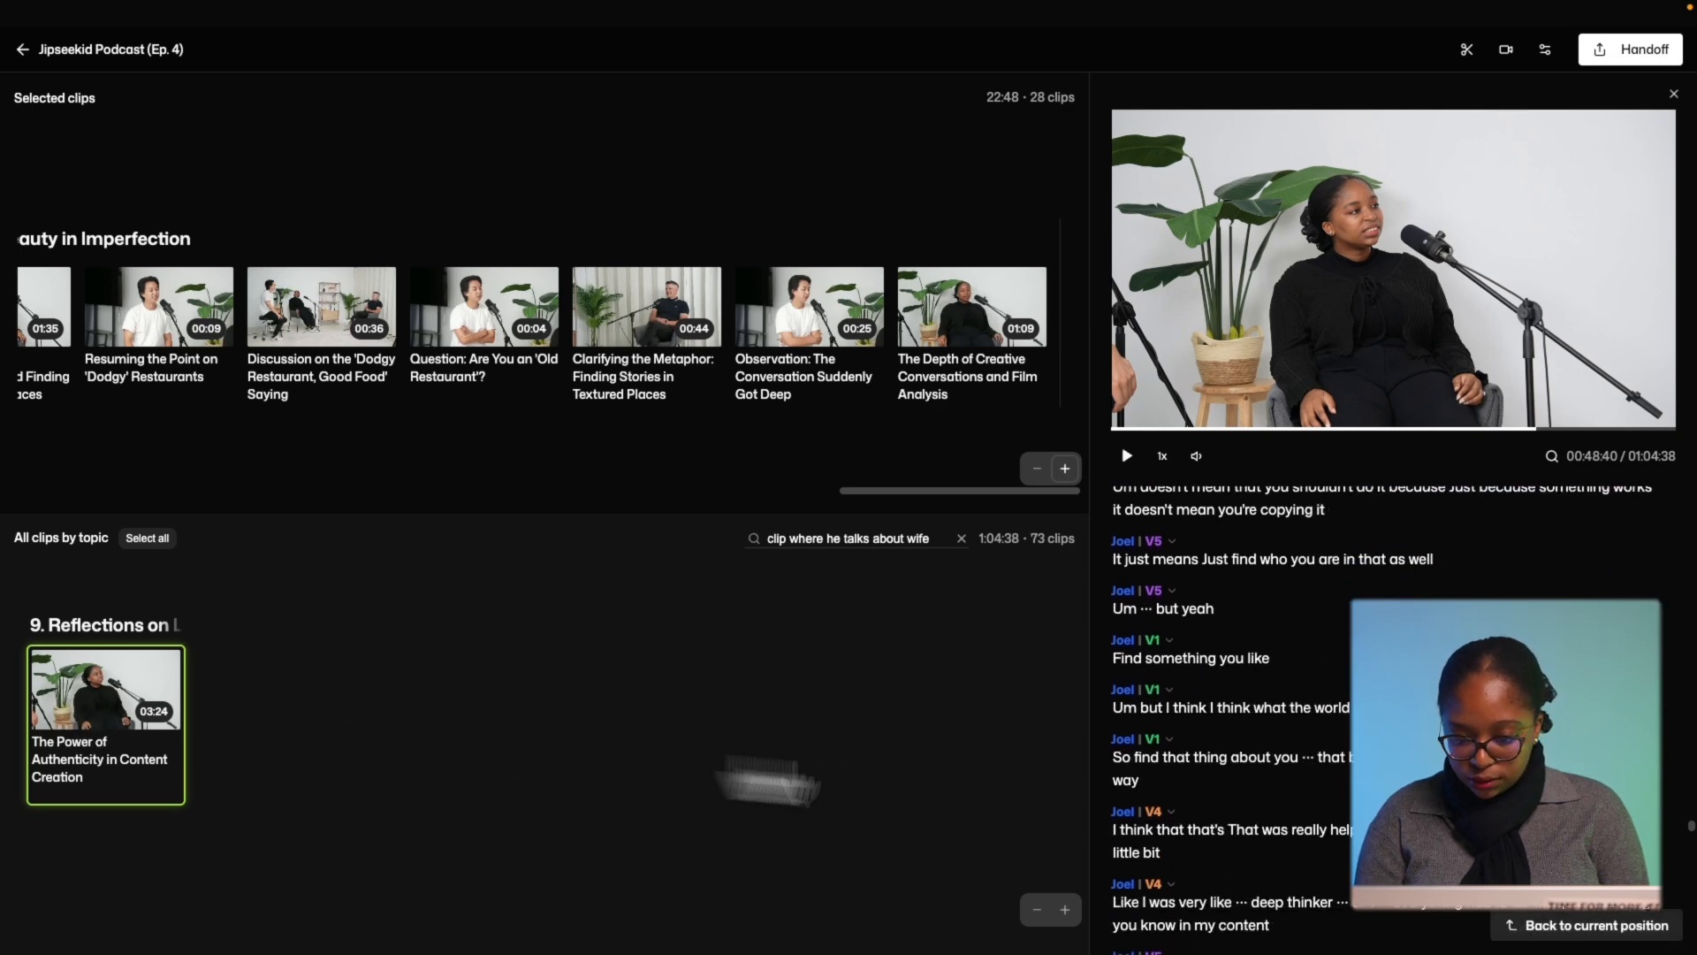
pyautogui.scroll(-4, 1225, 826)
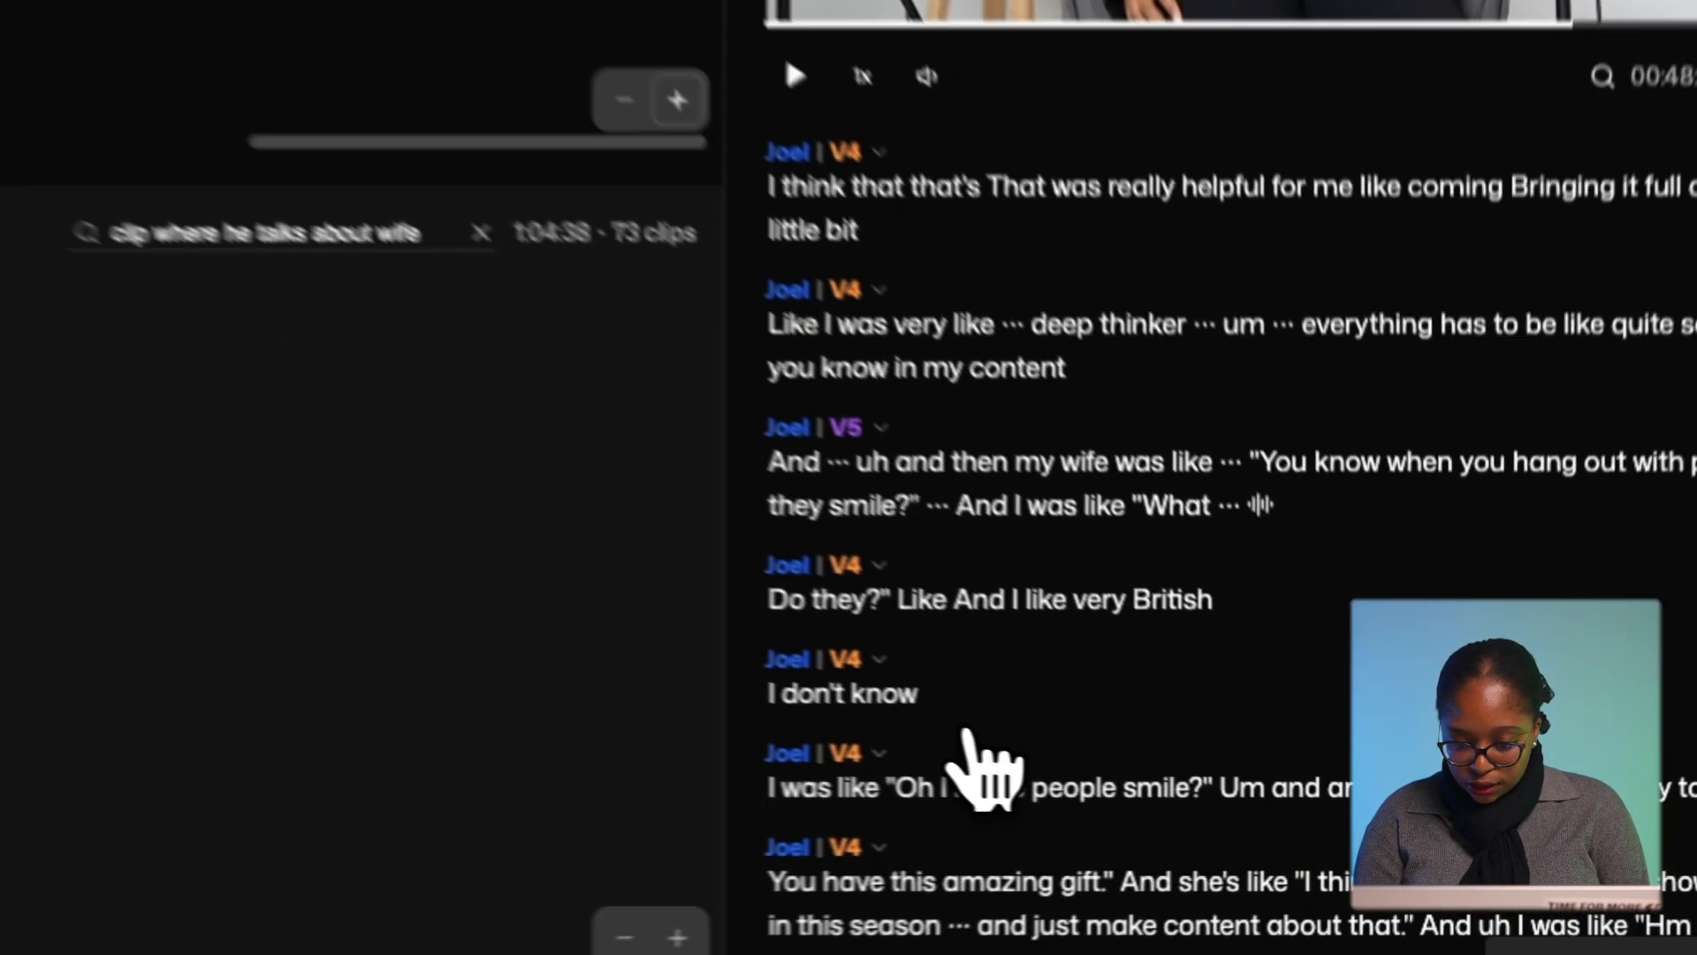
pyautogui.scroll(-2, 1245, 836)
pyautogui.click(751, 237)
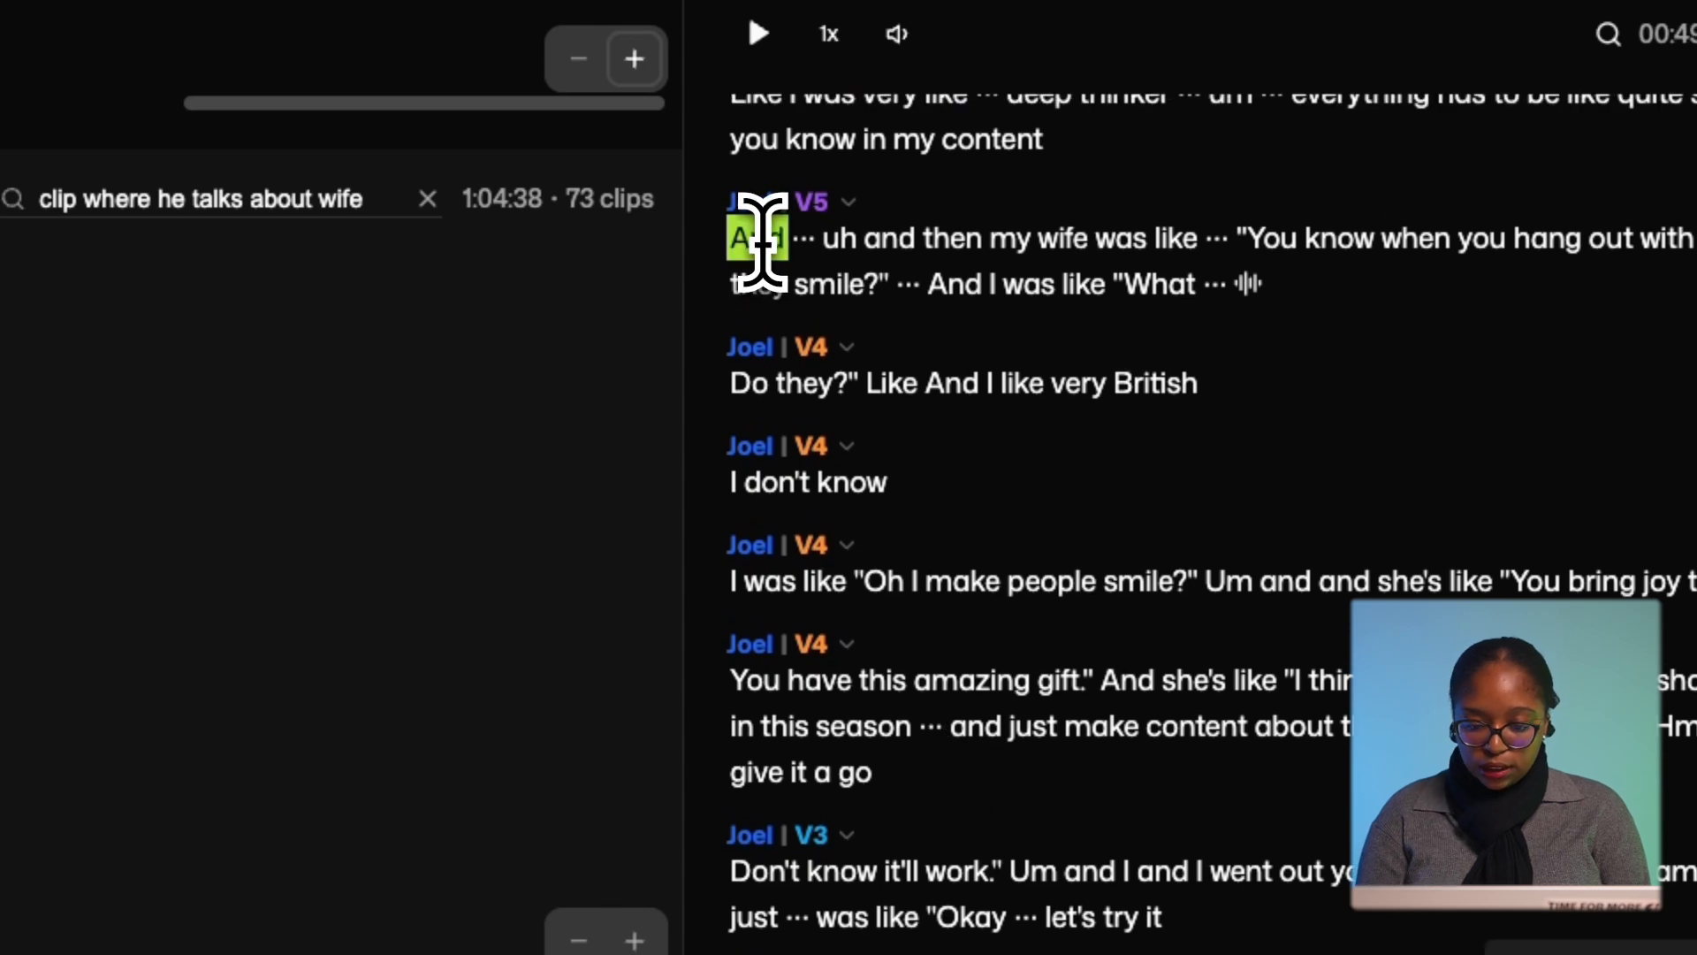
pyautogui.press('space')
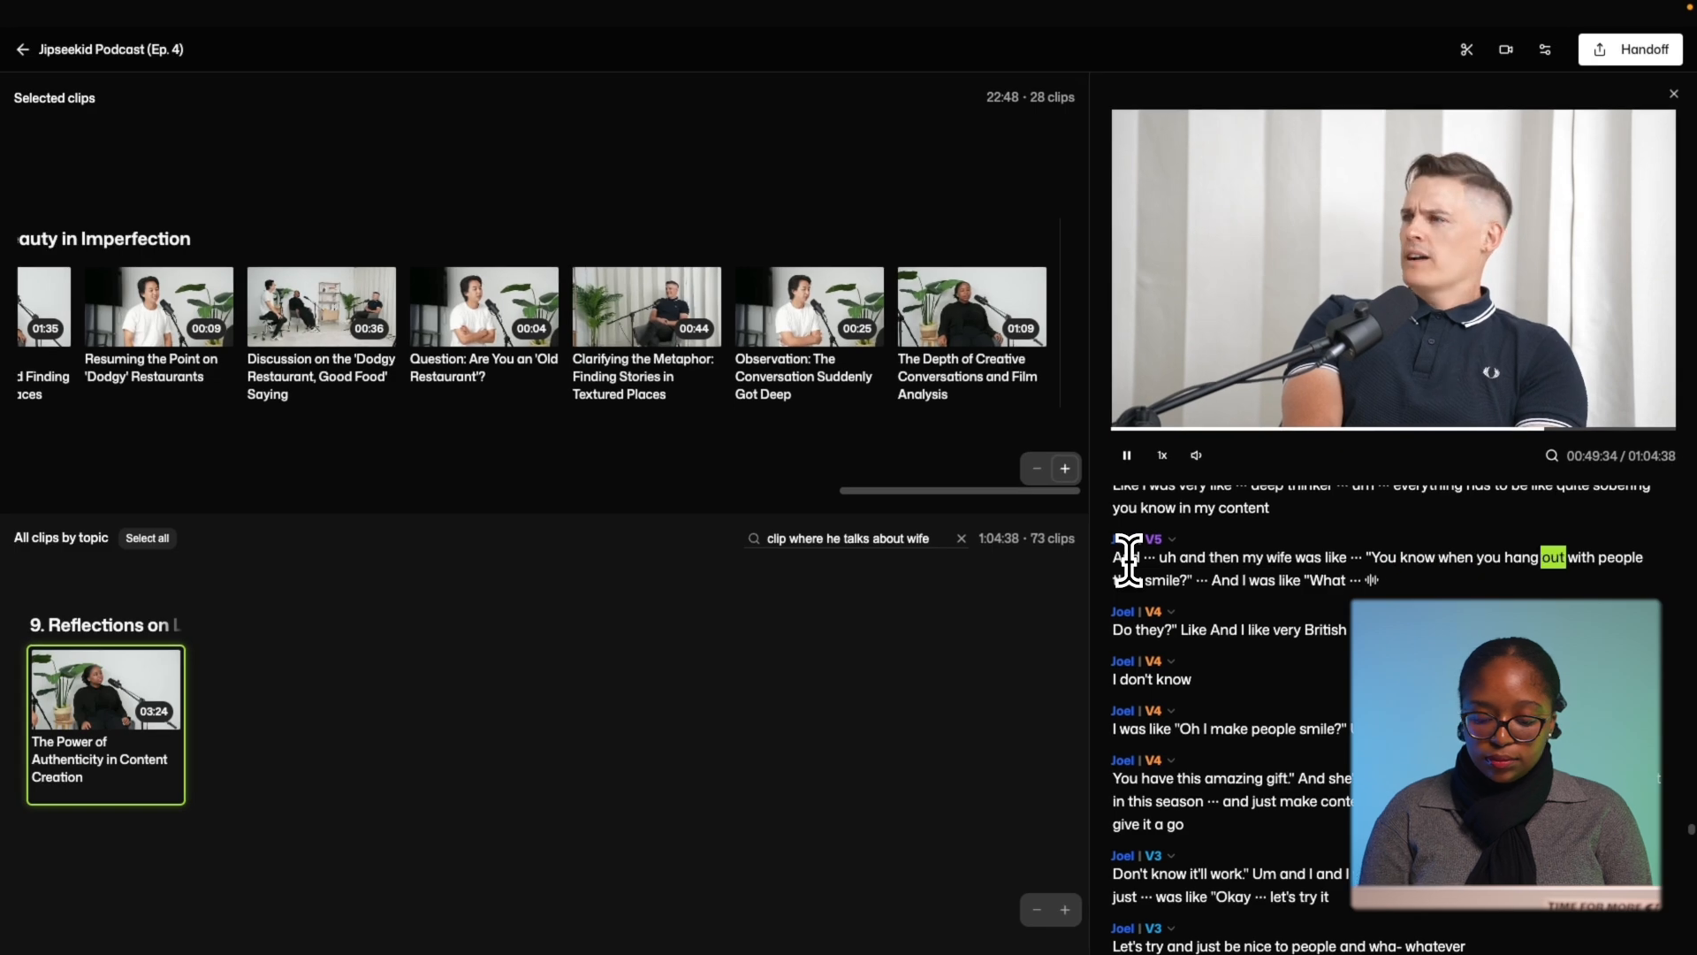
pyautogui.press('space')
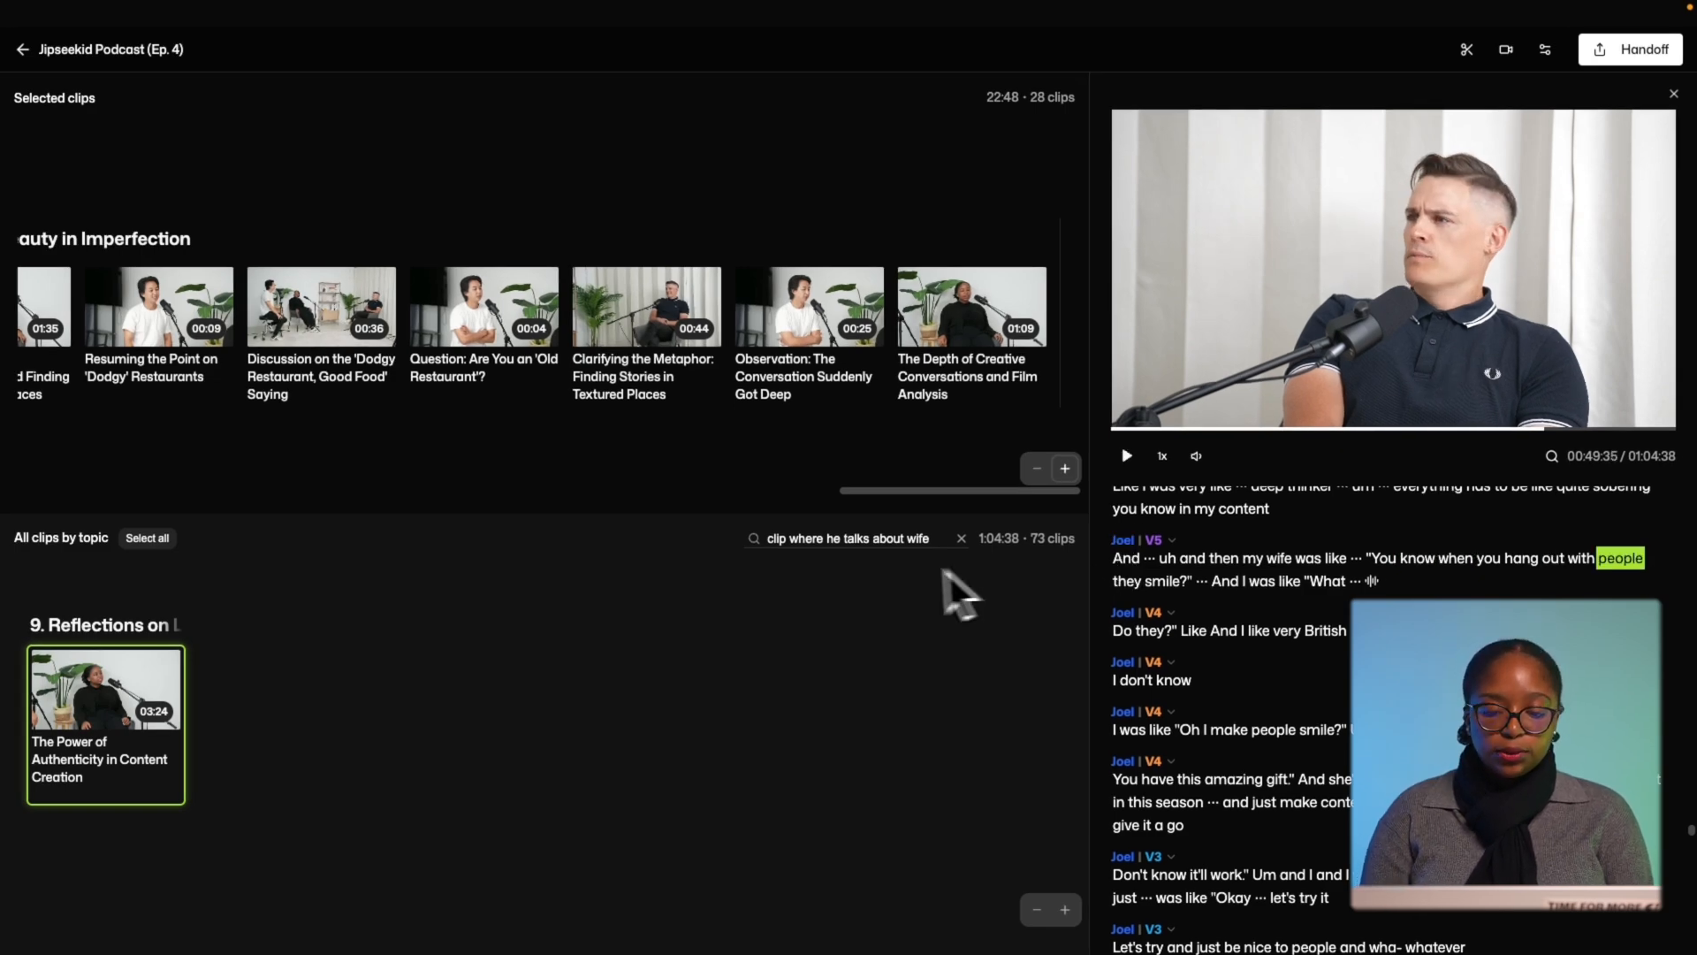
pyautogui.click(962, 539)
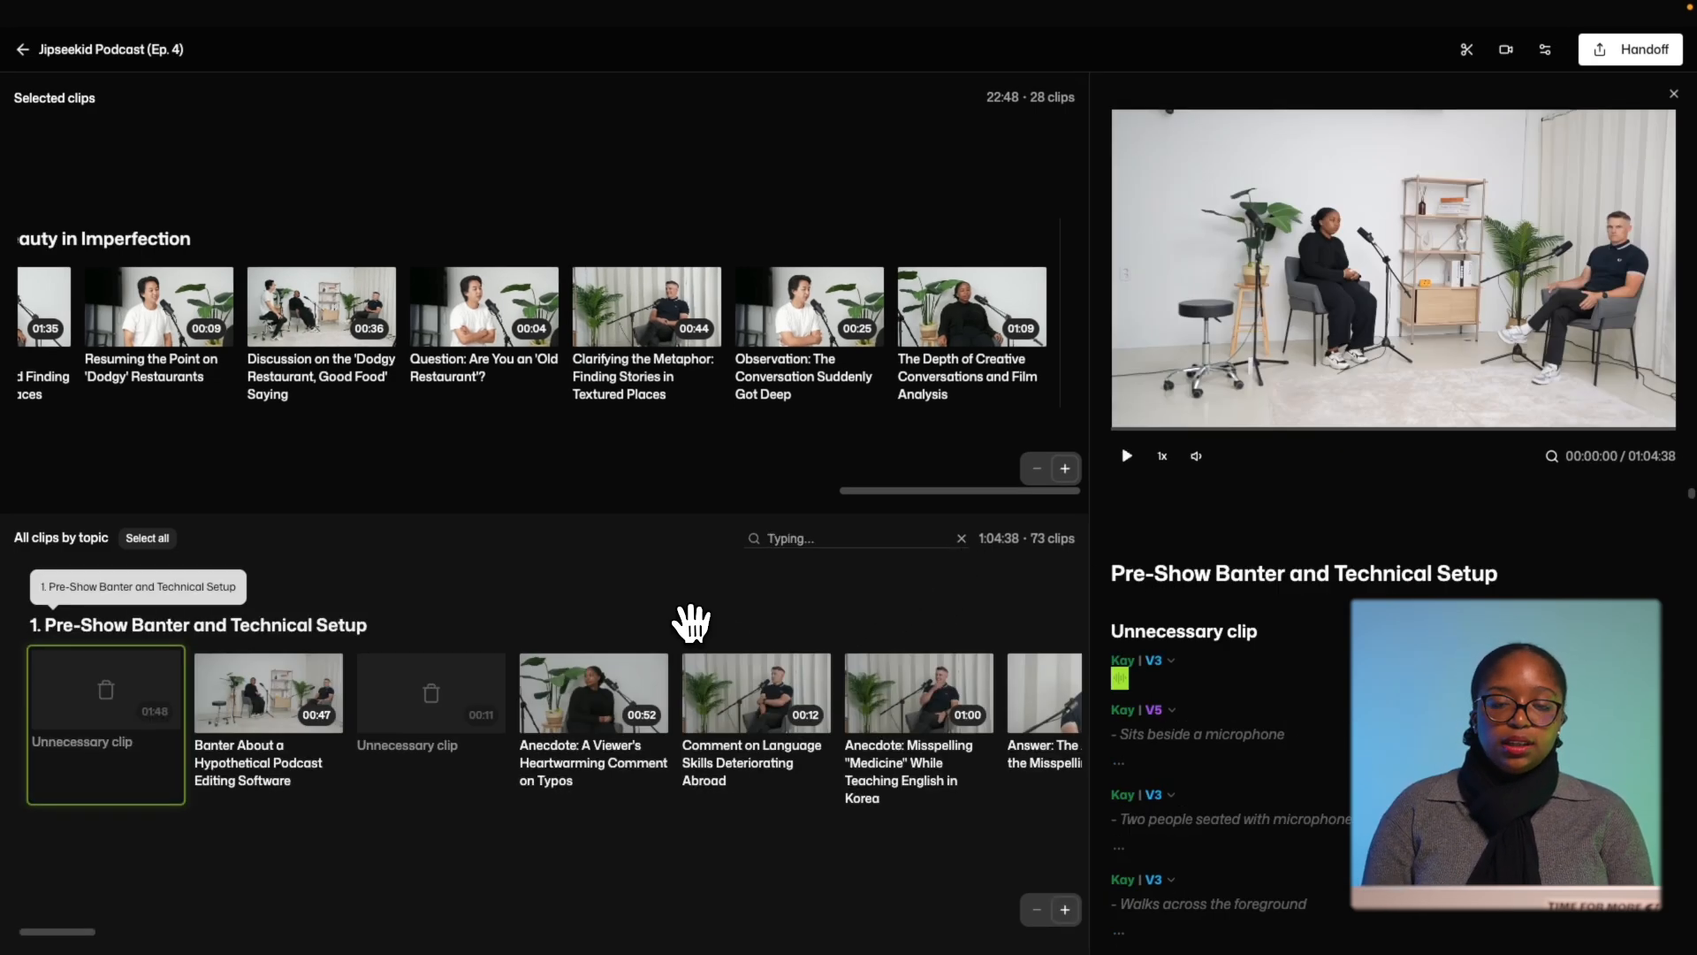